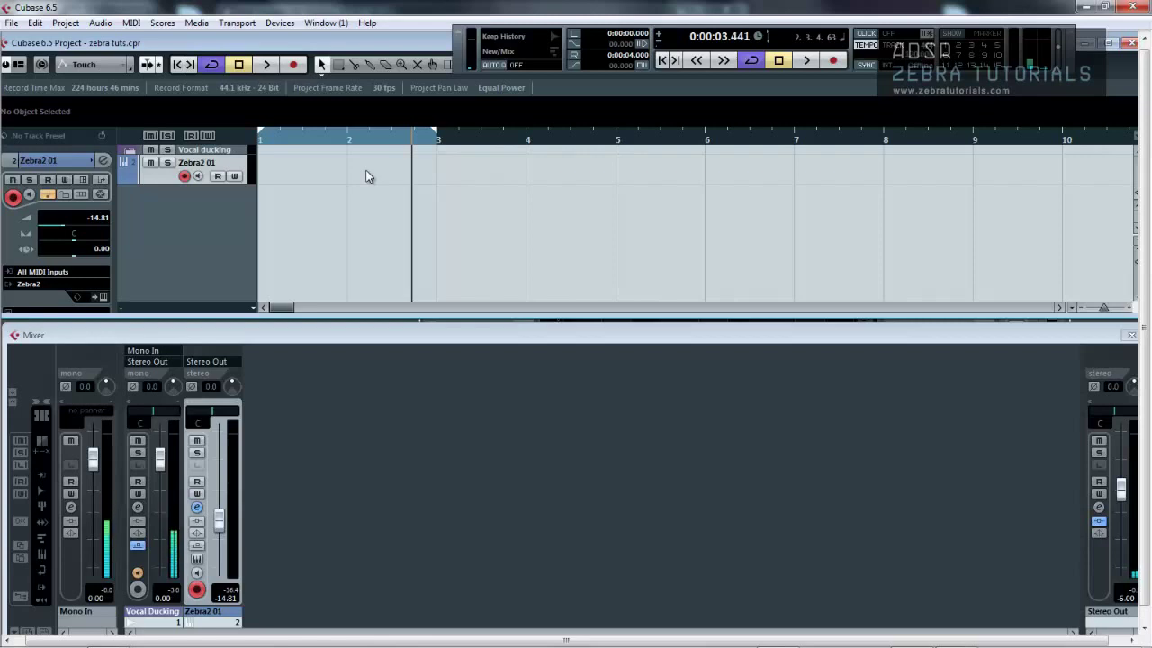
- Return to the project start and open the Zebra2 editor for the Zebra2 01 track
key(Home)
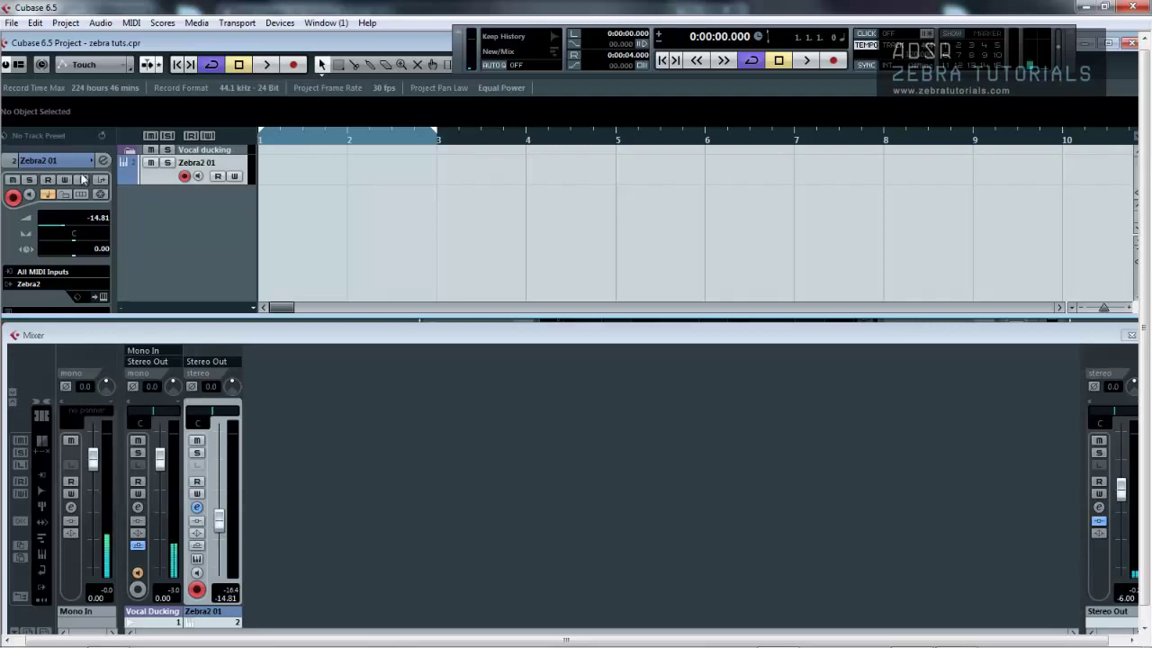
click(104, 297)
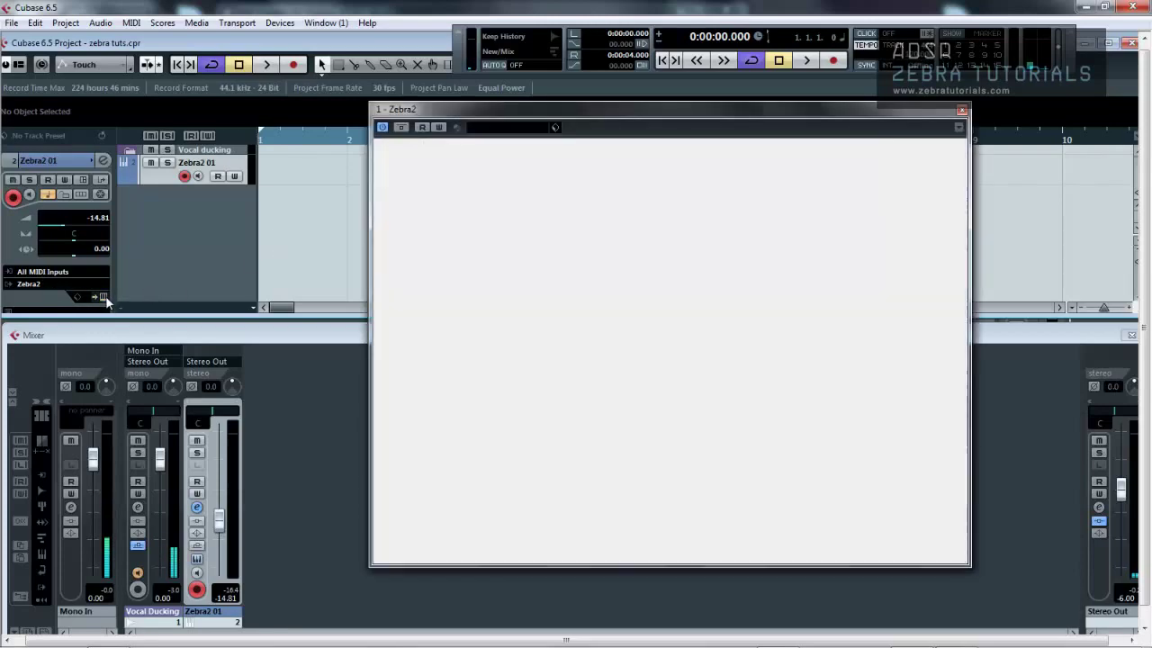
- Cycle through Zebra2's Perform, Synthesis and Patches pages to tour the editor
click(104, 297)
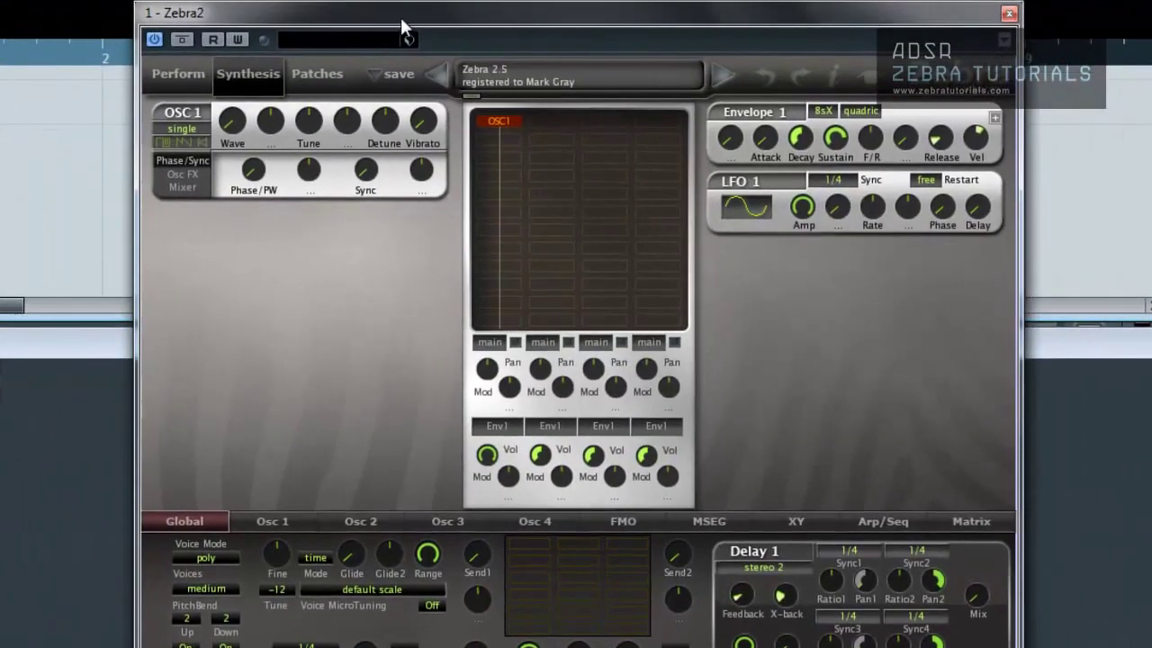
click(160, 72)
click(265, 74)
click(295, 73)
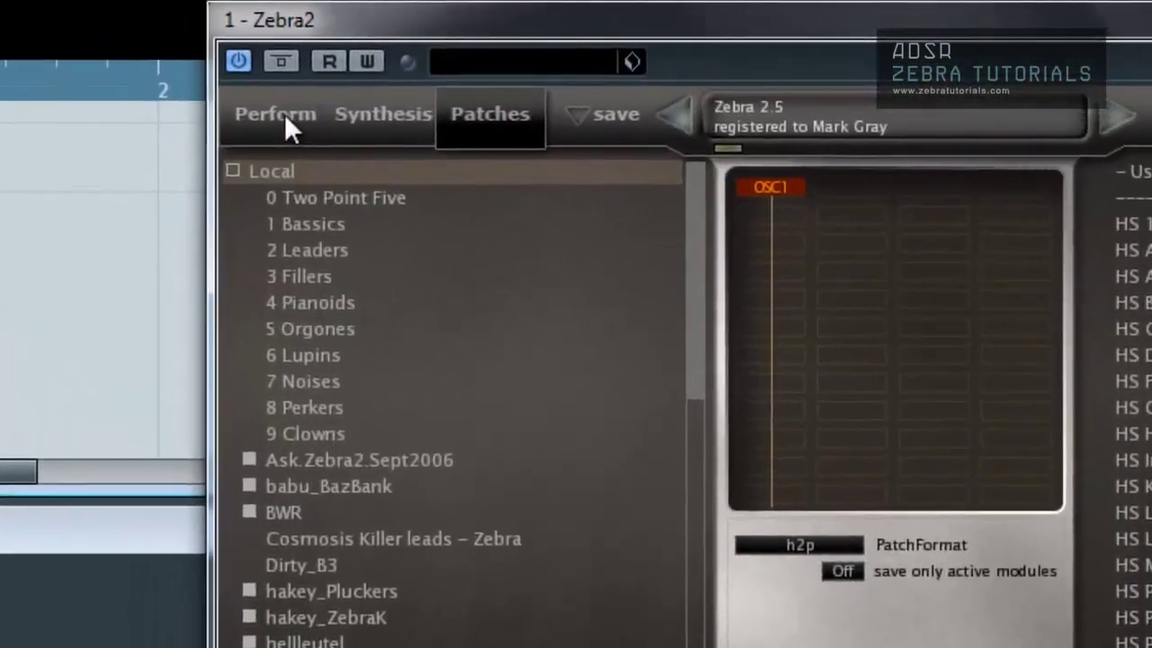
click(257, 106)
click(345, 113)
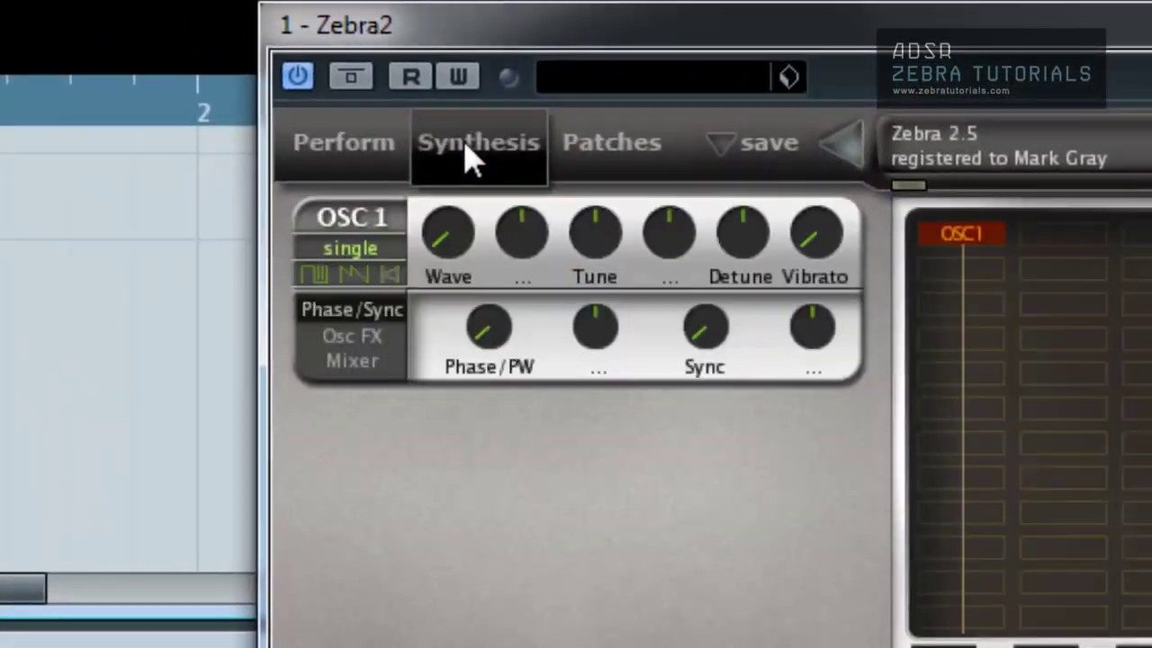
click(598, 153)
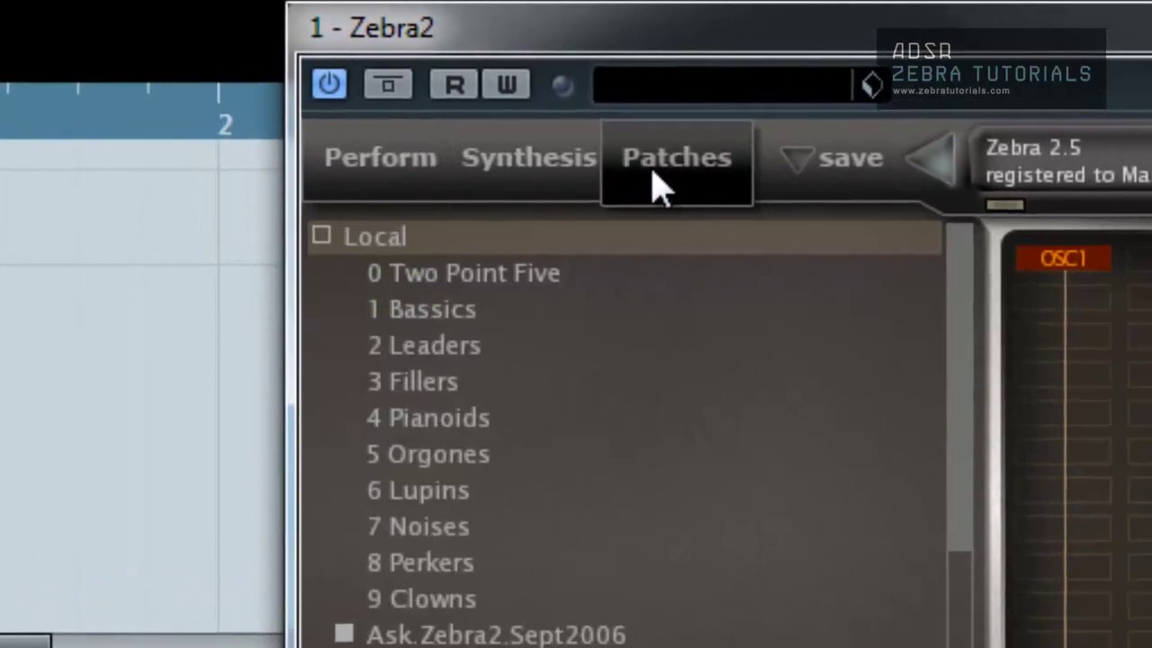
click(396, 162)
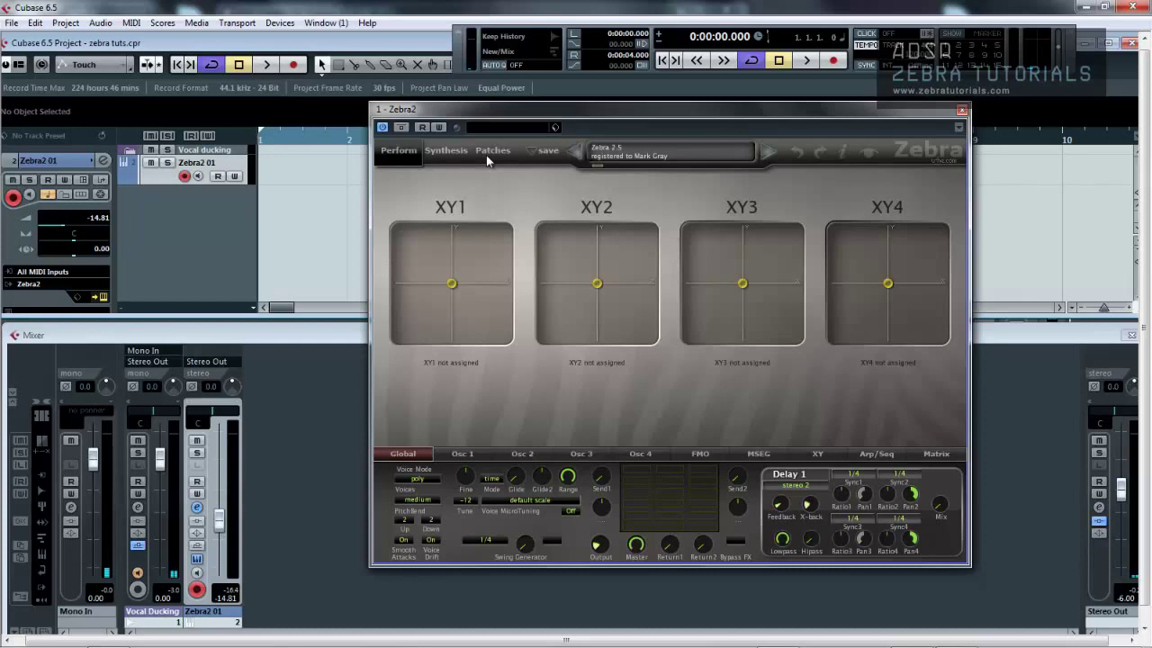
- Browse the Local bank folders, listing the 9 Clowns and 0 Two Point Five patches
click(486, 155)
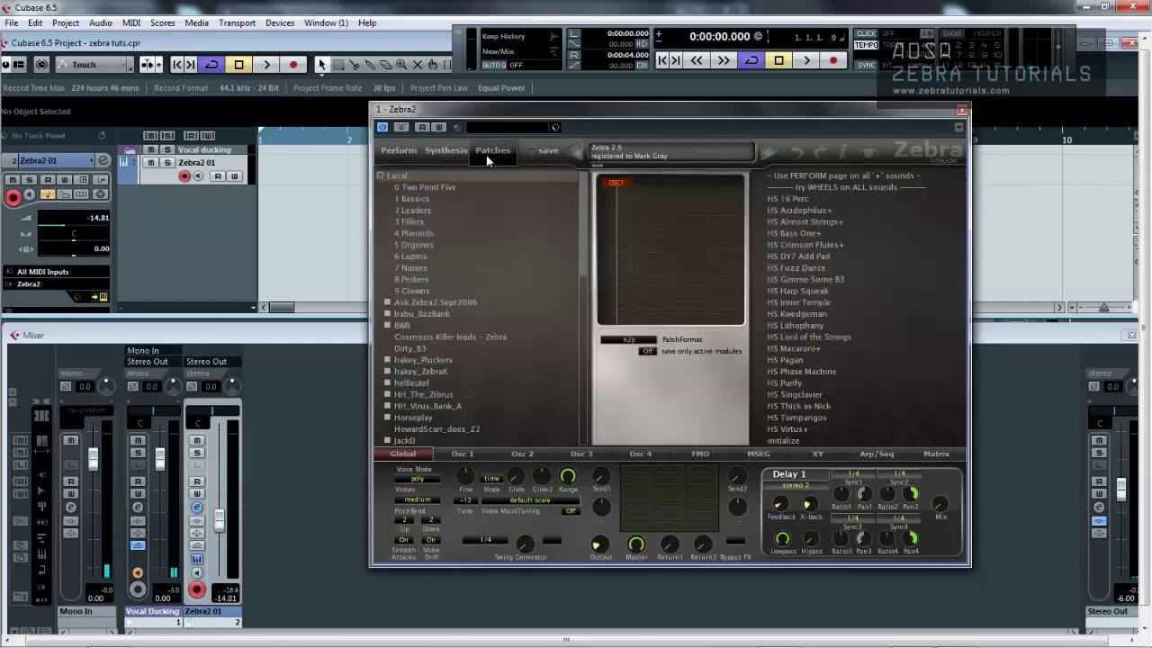
click(382, 176)
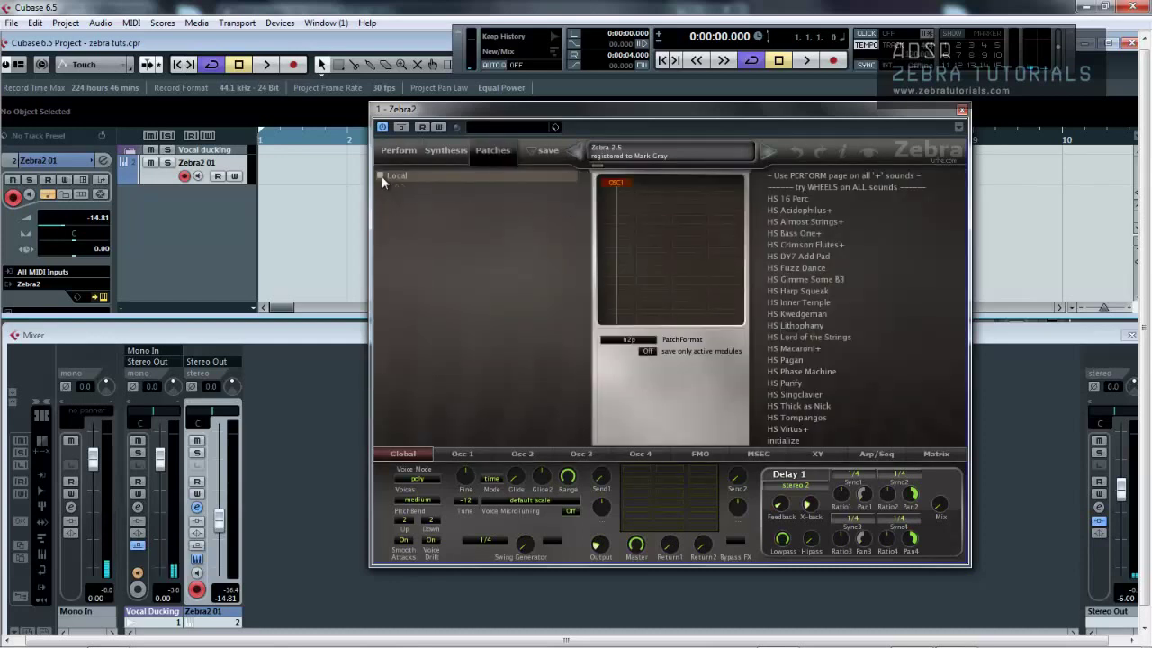
click(382, 176)
drag(584, 230, 569, 162)
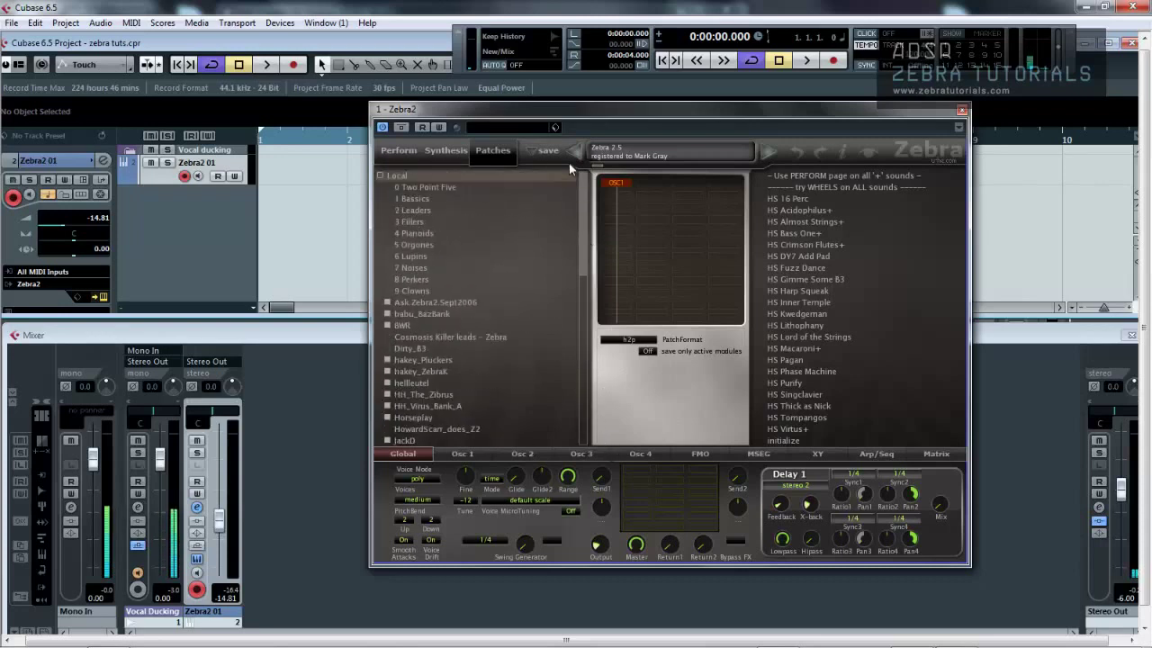
click(410, 290)
click(415, 186)
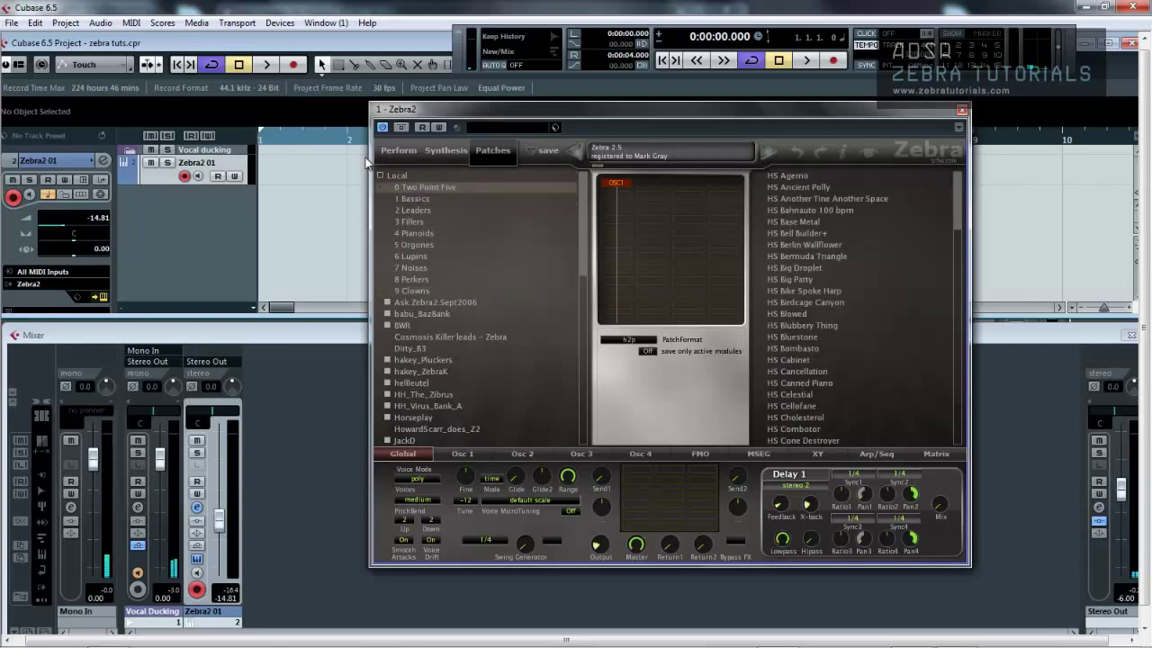
click(380, 176)
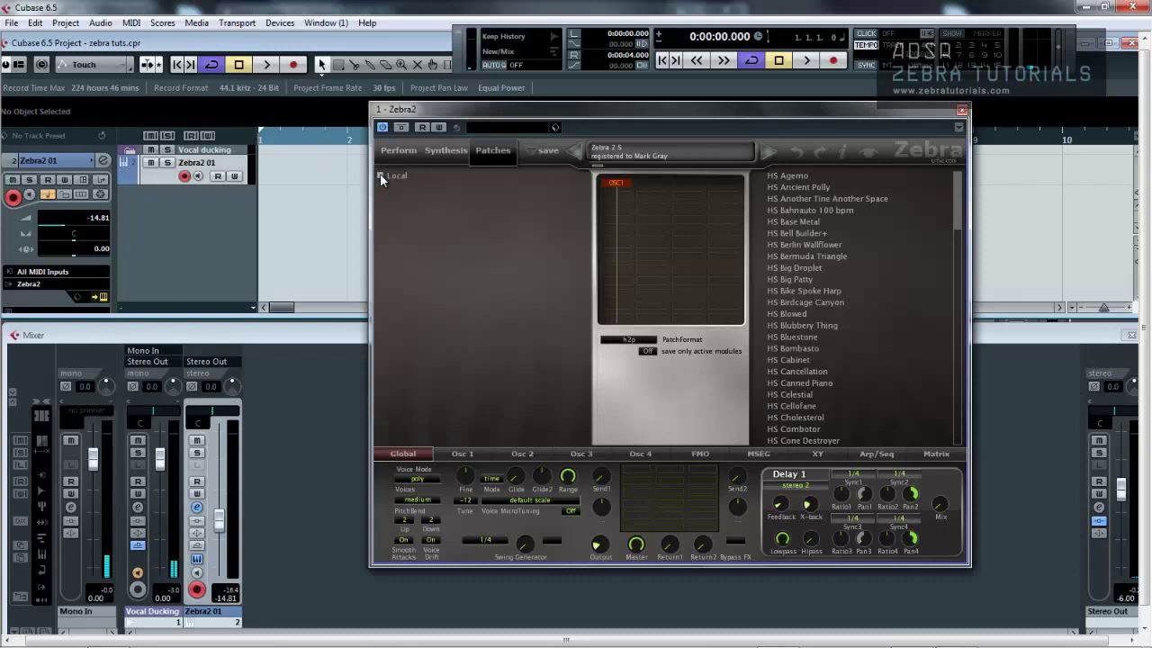
click(380, 175)
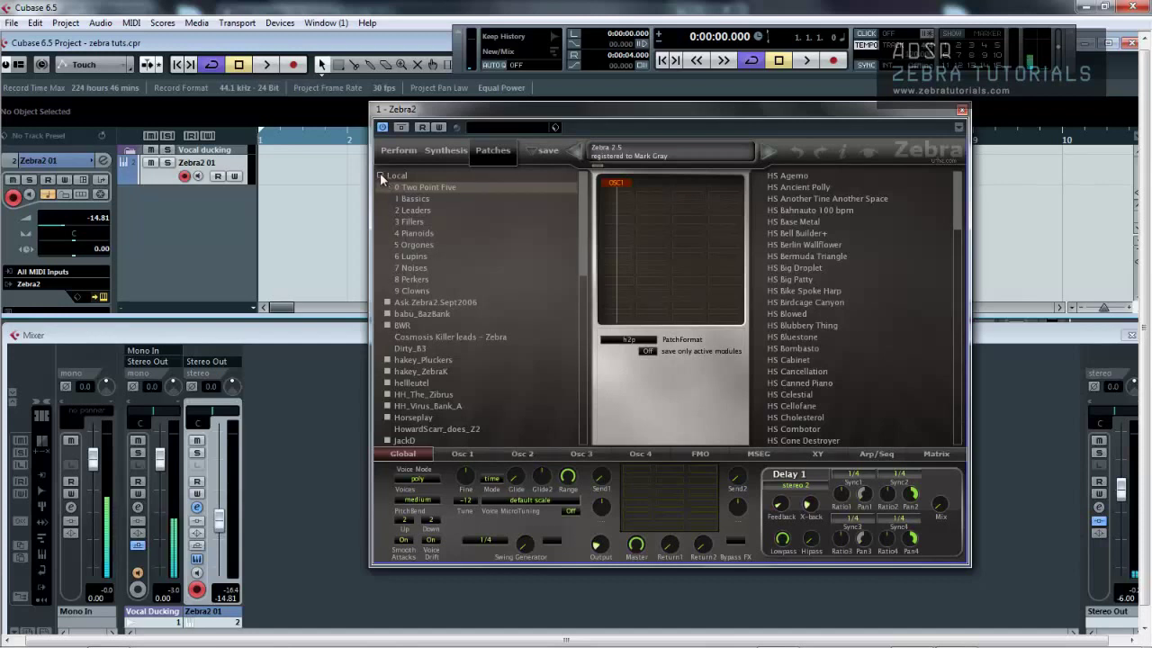
click(382, 177)
- Create a MIDI part on the Zebra2 01 track and list the 6 Lupins patches
double_click(346, 171)
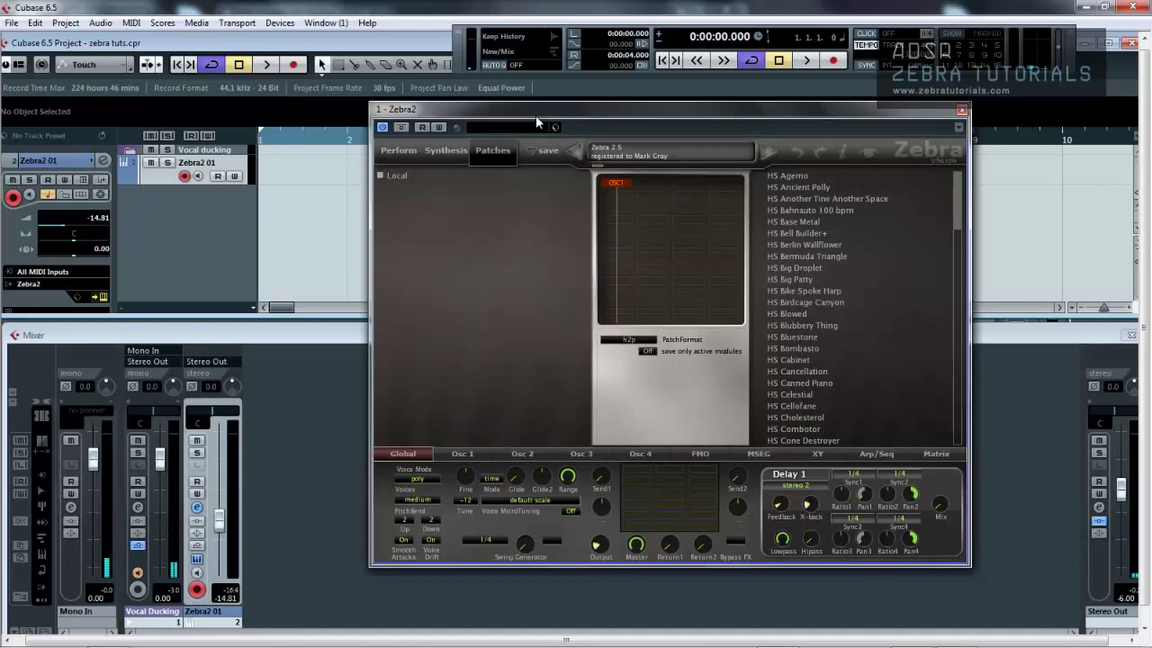
drag(535, 113, 614, 132)
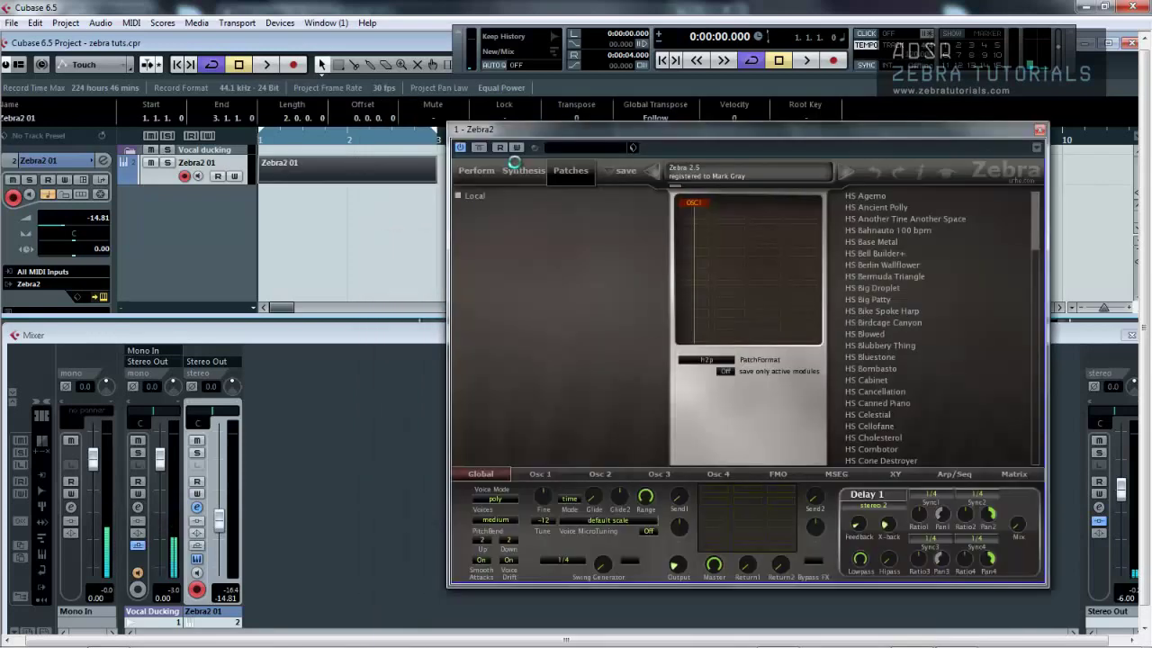
click(460, 195)
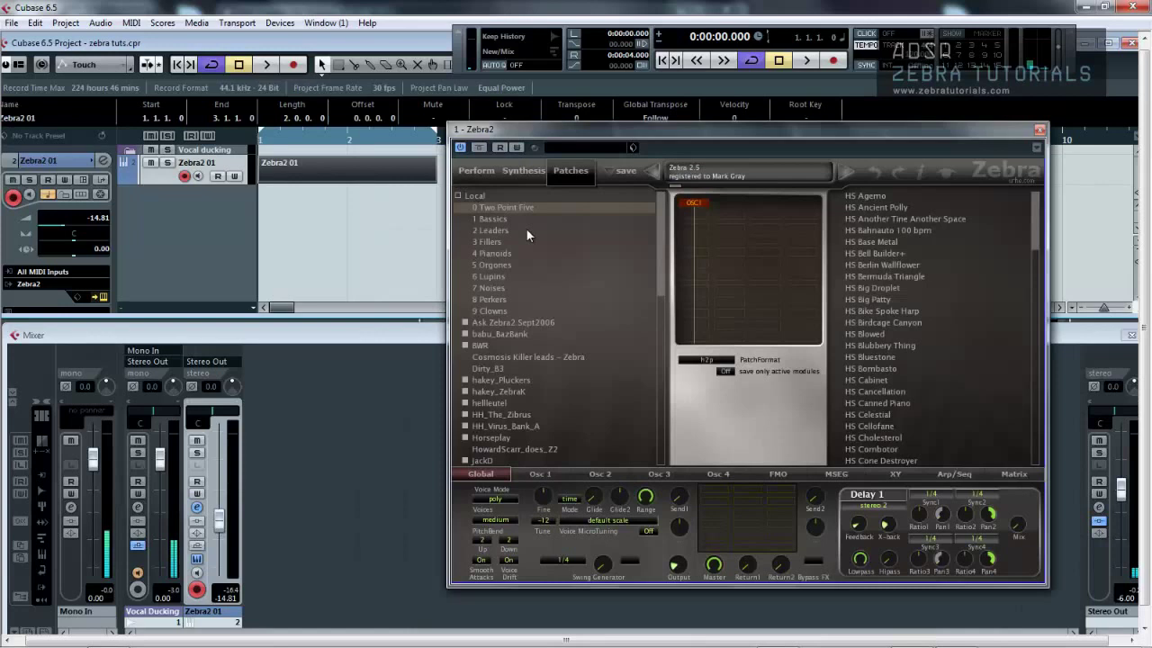
click(498, 275)
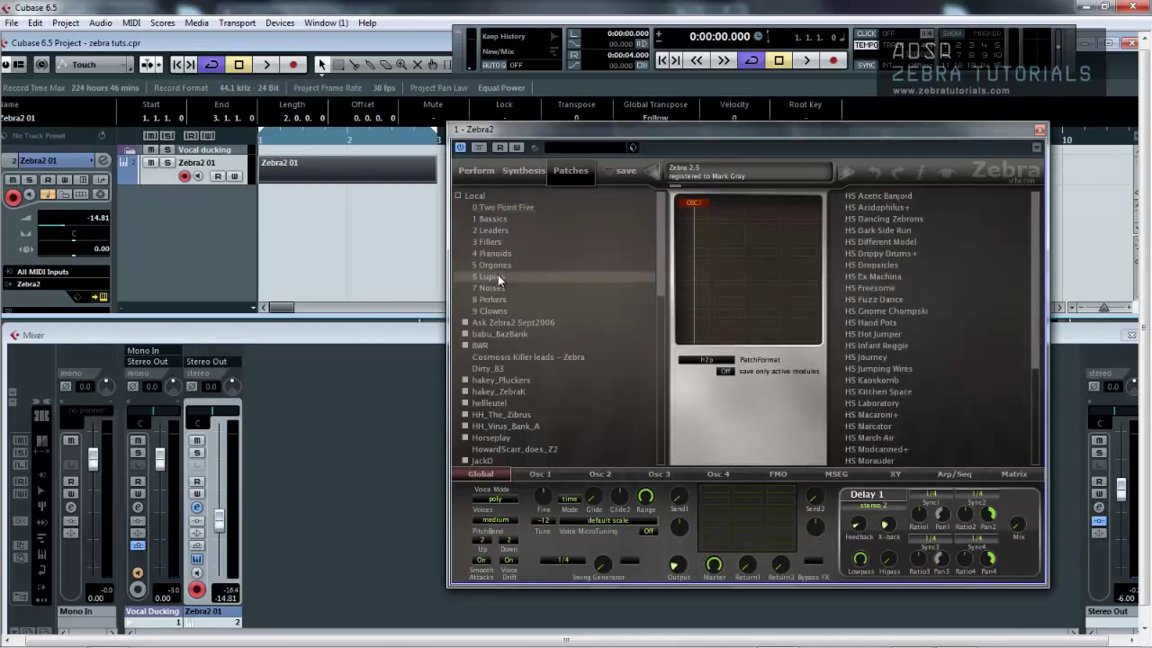
- Audition Lupins patches during playback, settle on HS Acidophilus+, then stop and collapse Local
click(891, 196)
key(space)
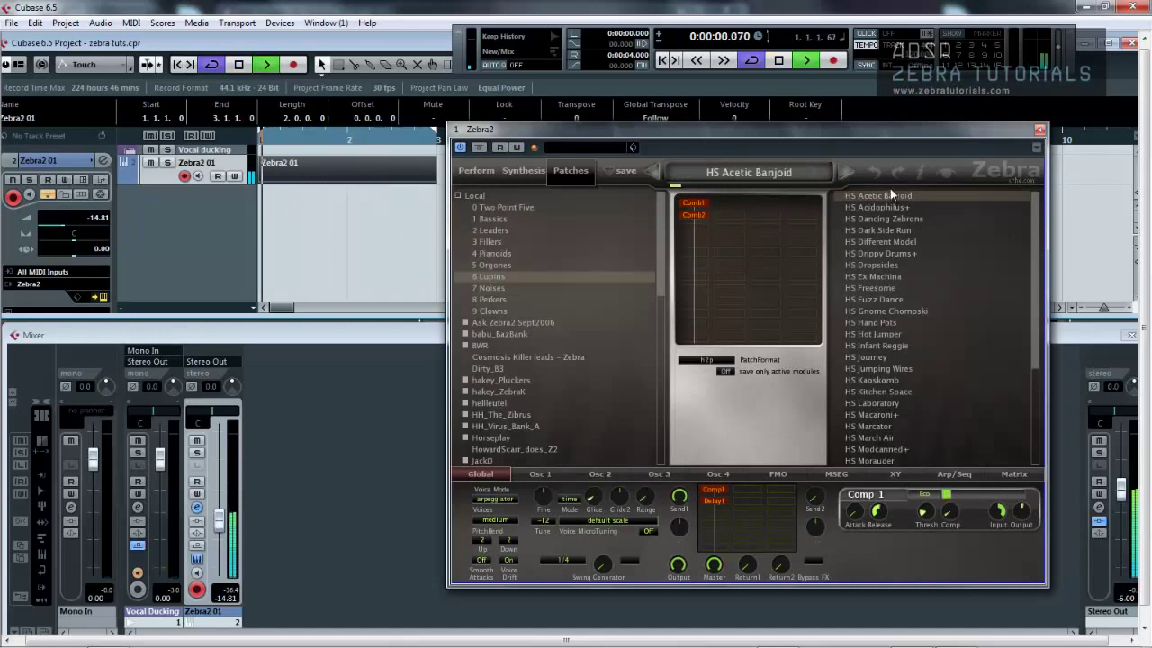
click(872, 253)
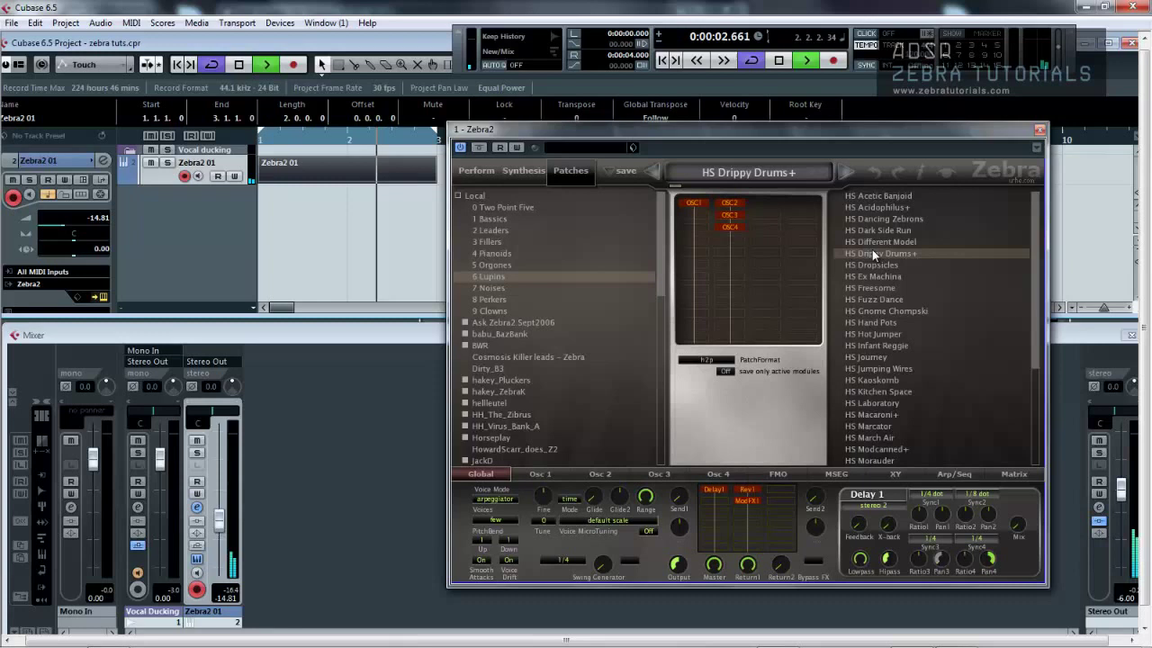
click(872, 344)
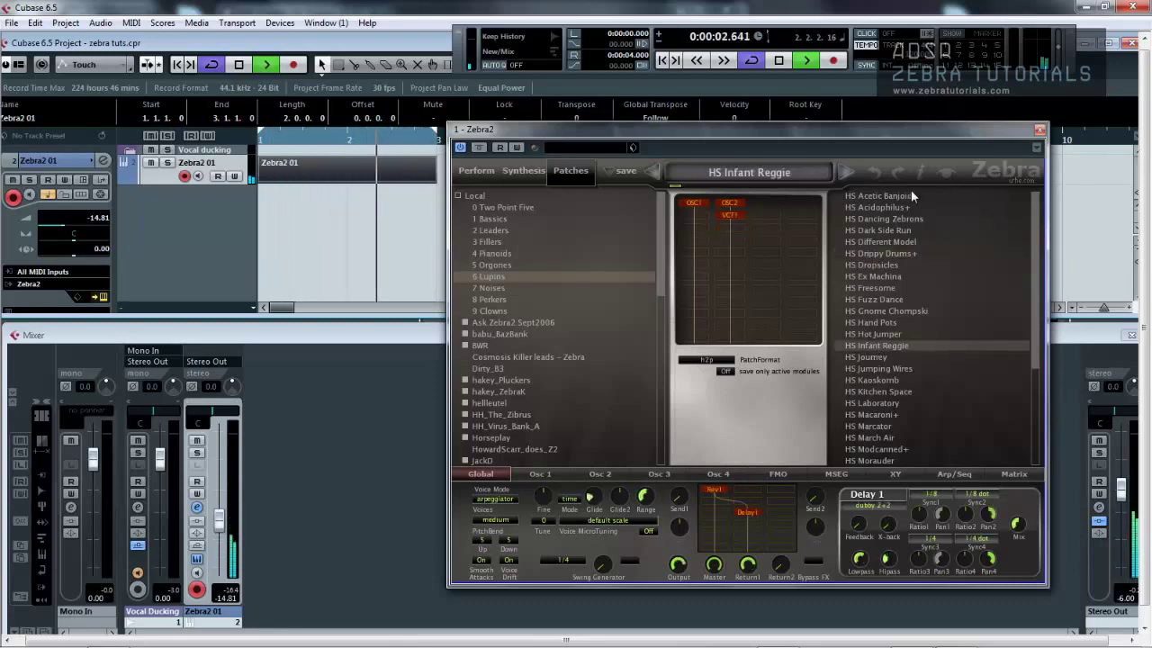
click(894, 209)
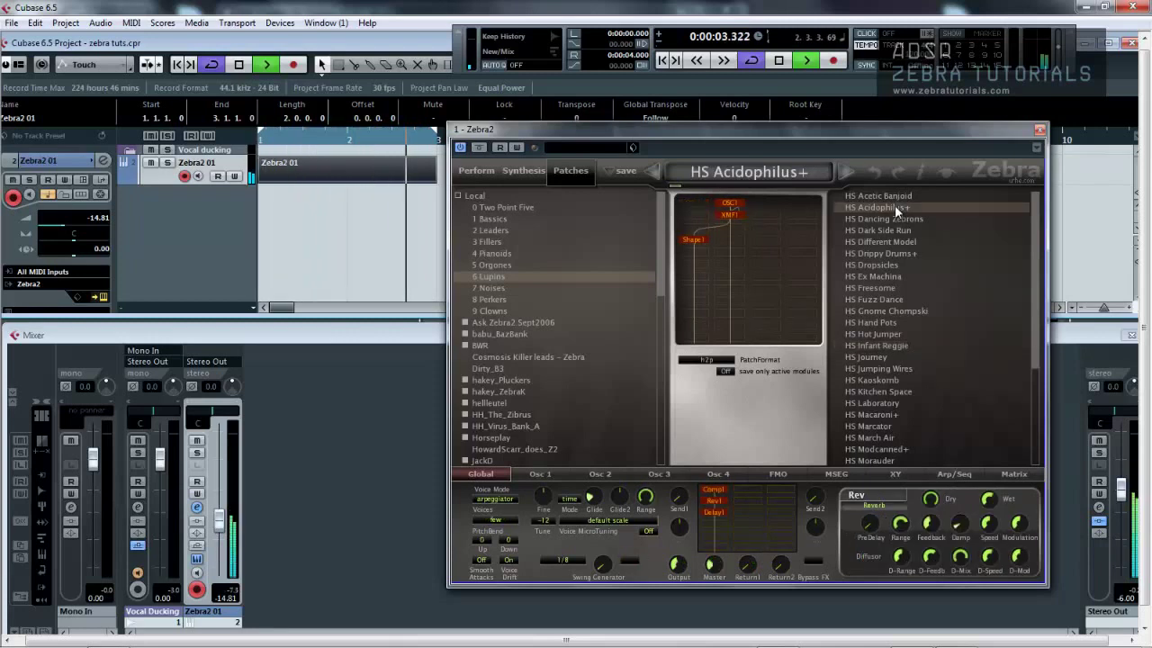
key(space)
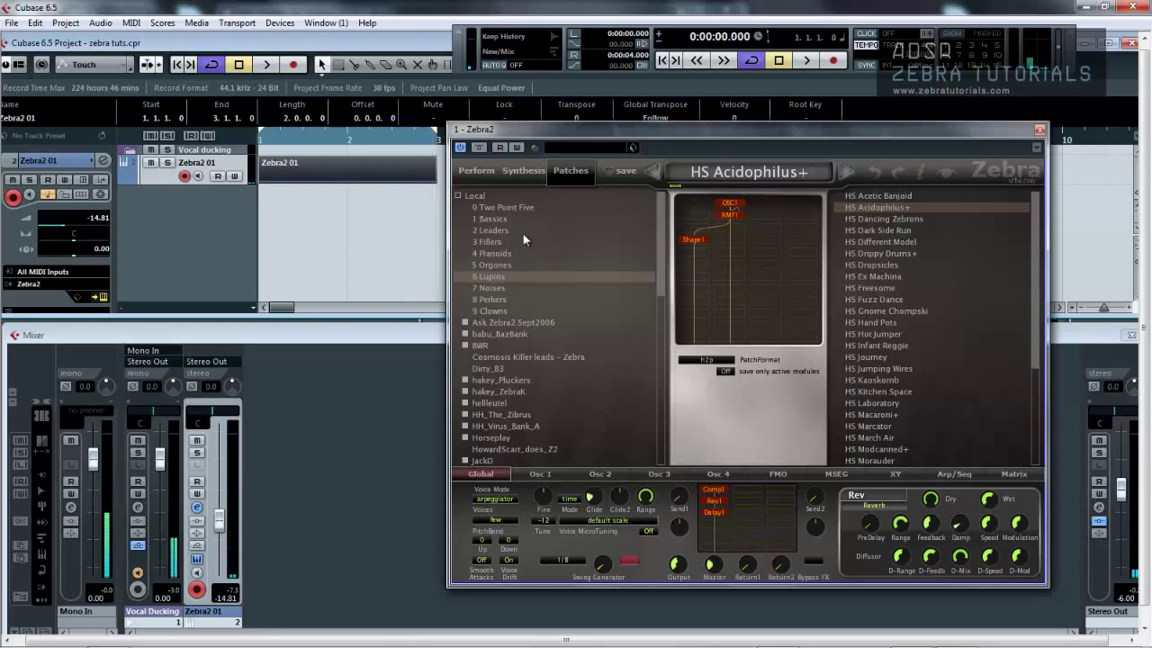
click(460, 195)
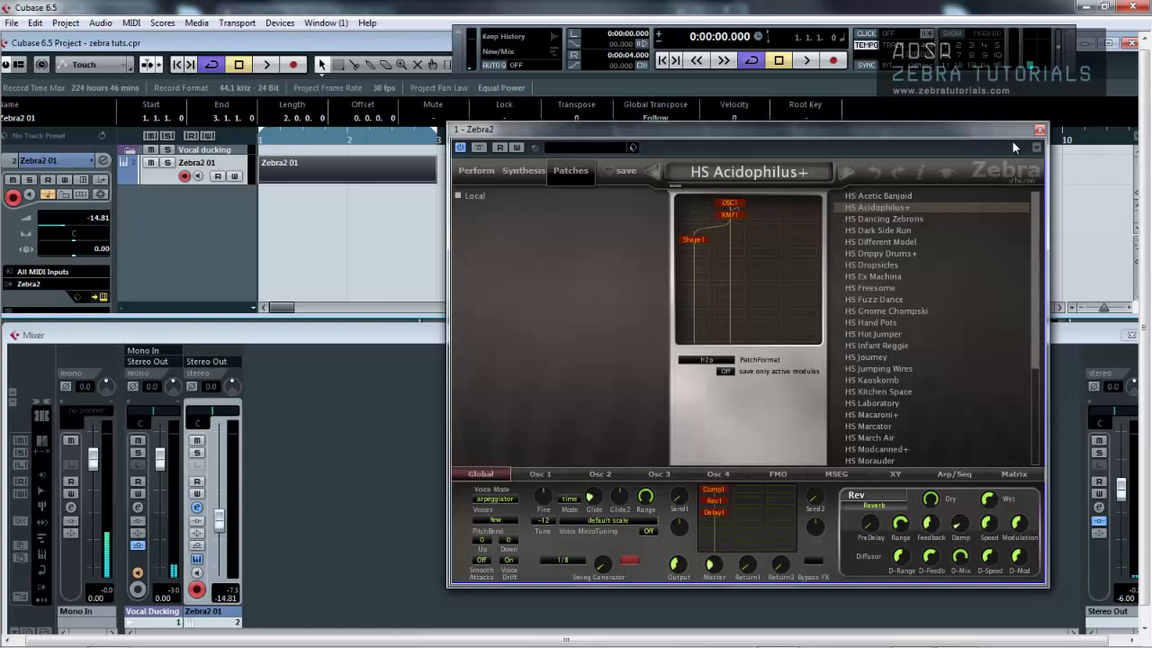
- Audition the 1 Bassics patches HS Bass One+, HS Bouncy Kasseler+ and HS Conepusher
drag(665, 142, 582, 134)
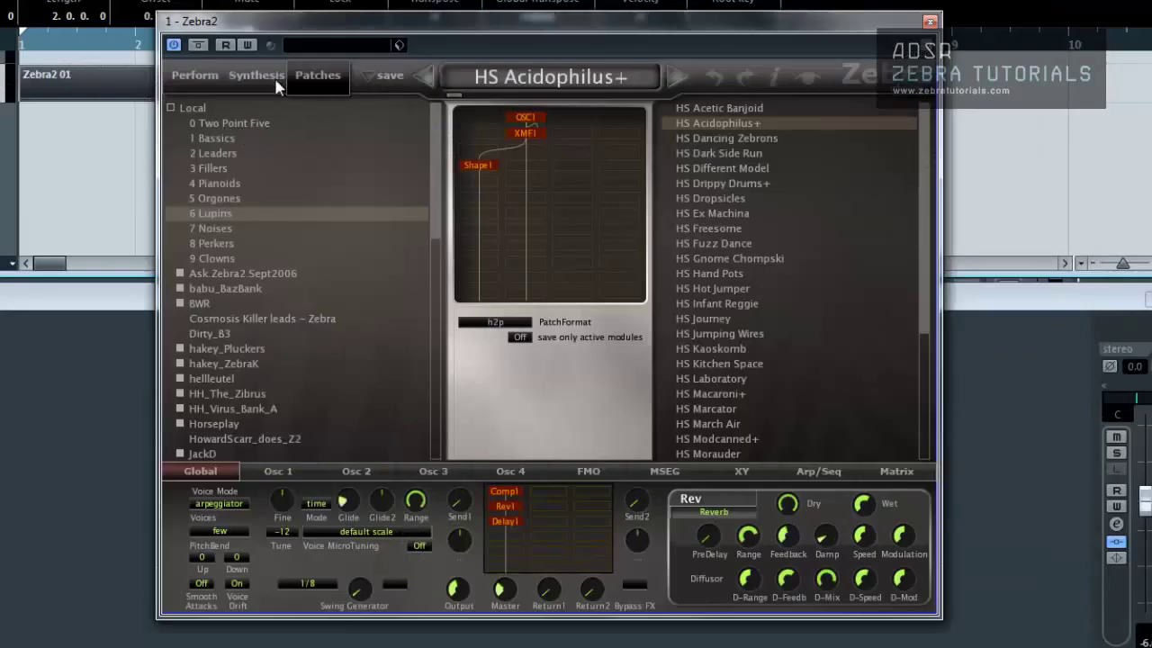
scroll(438, 147, down, 15)
scroll(402, 99, up, 15)
click(214, 140)
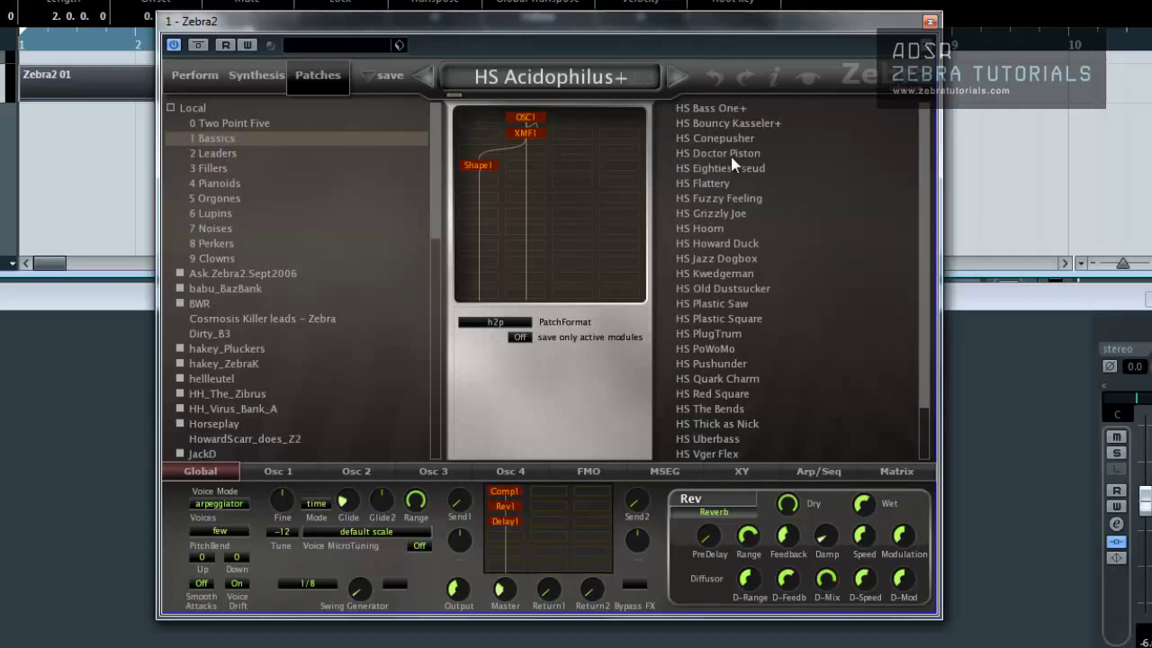
click(722, 110)
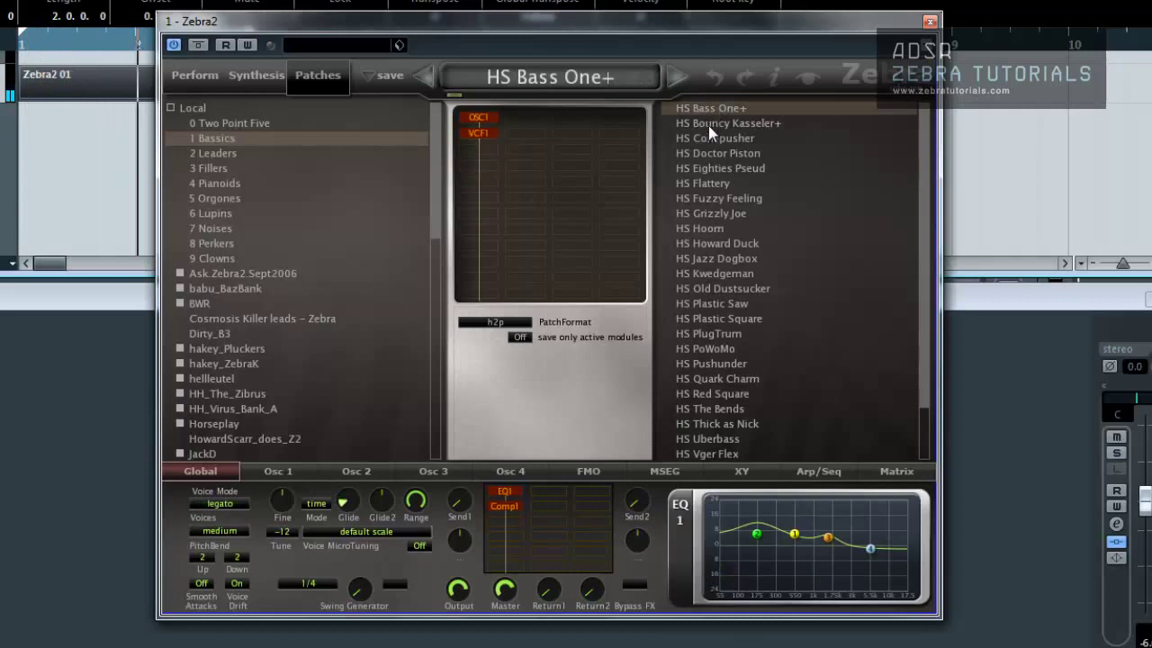
click(708, 125)
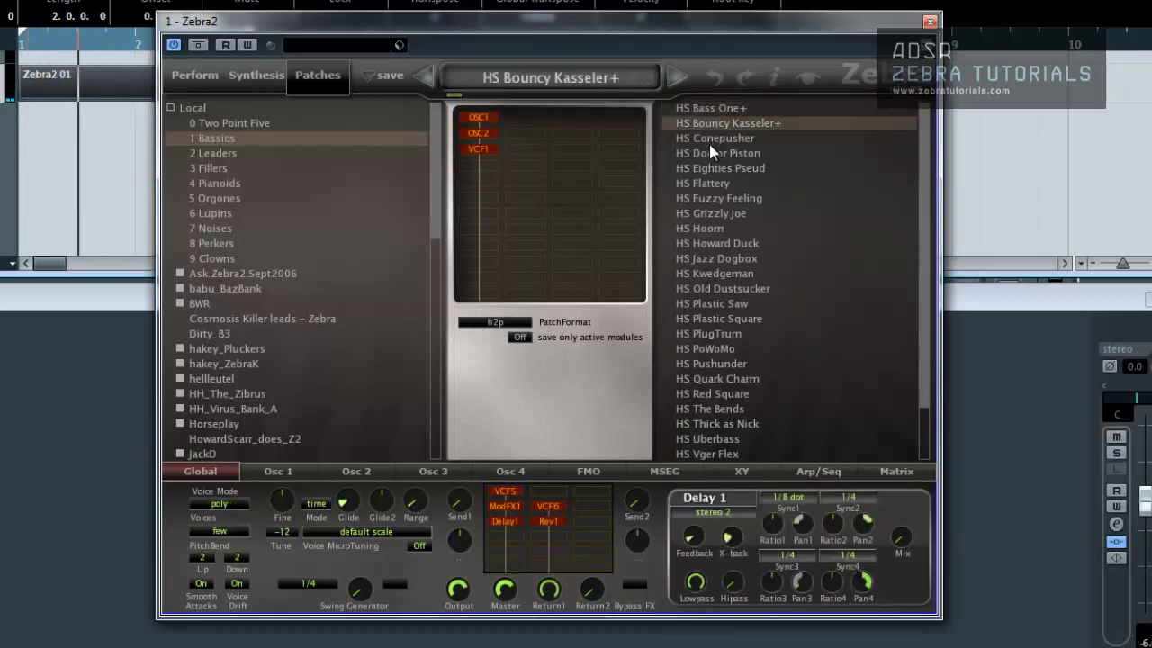
click(711, 141)
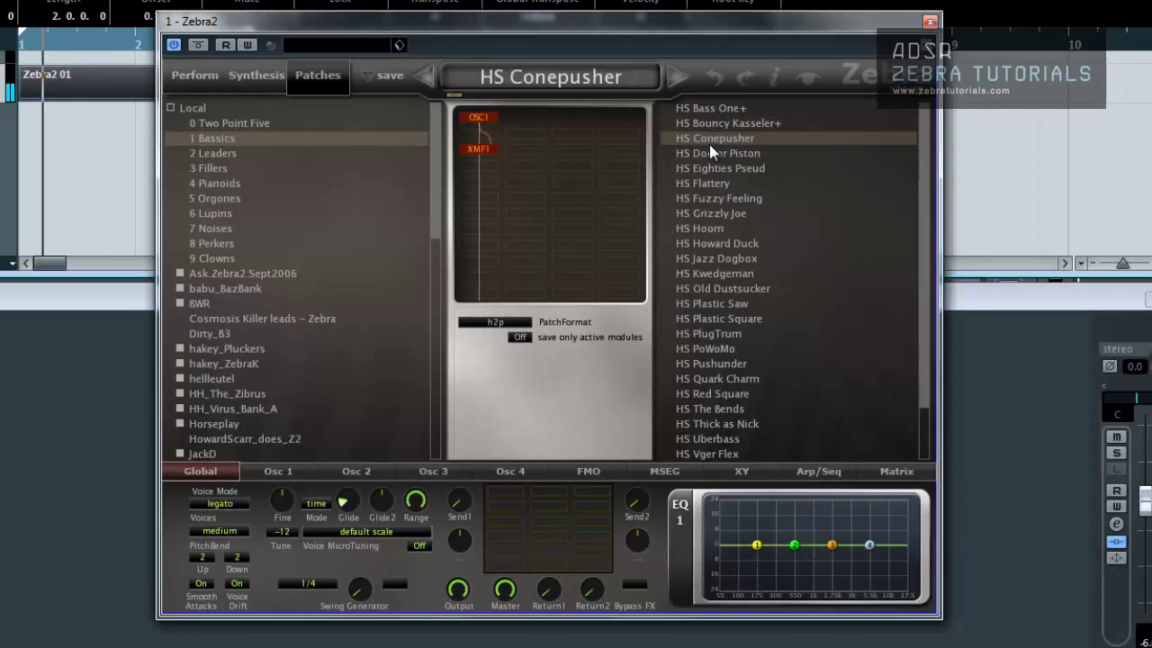
- Load HS Bamboozle from 2 Leaders and show its Perform page
click(201, 154)
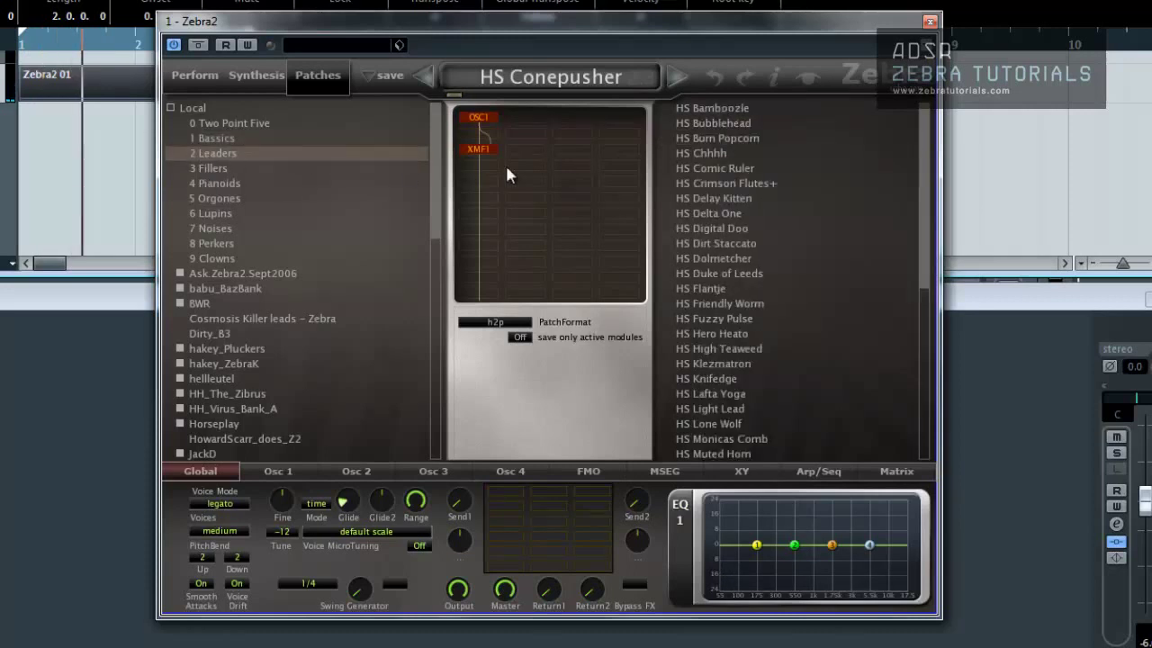
click(711, 109)
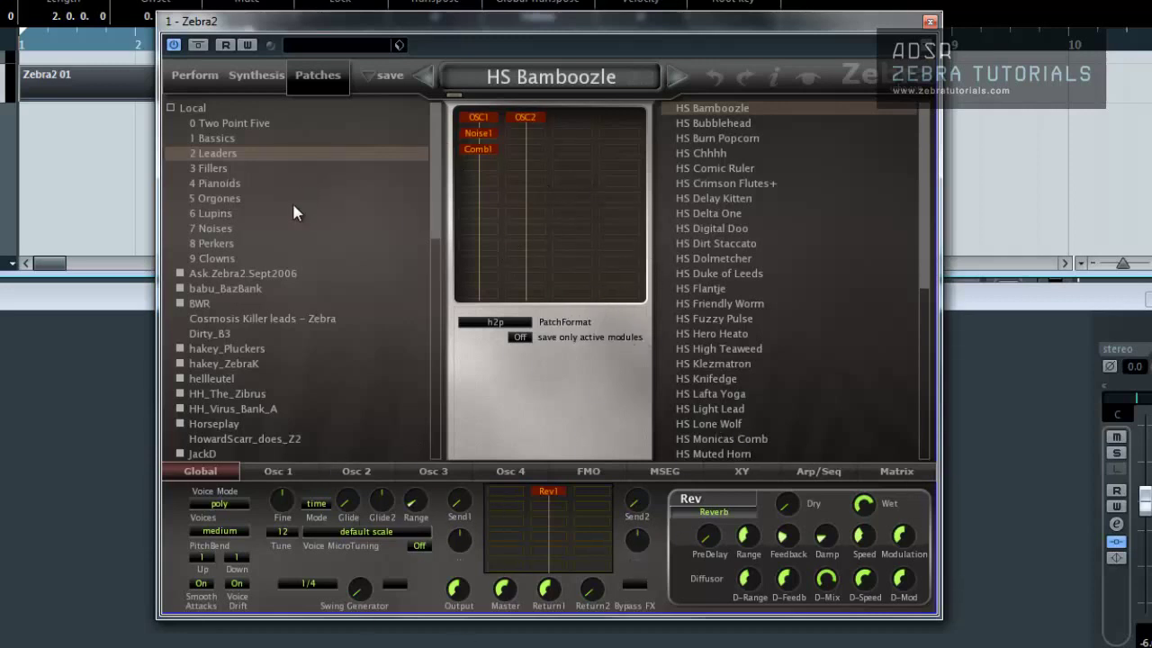
click(178, 109)
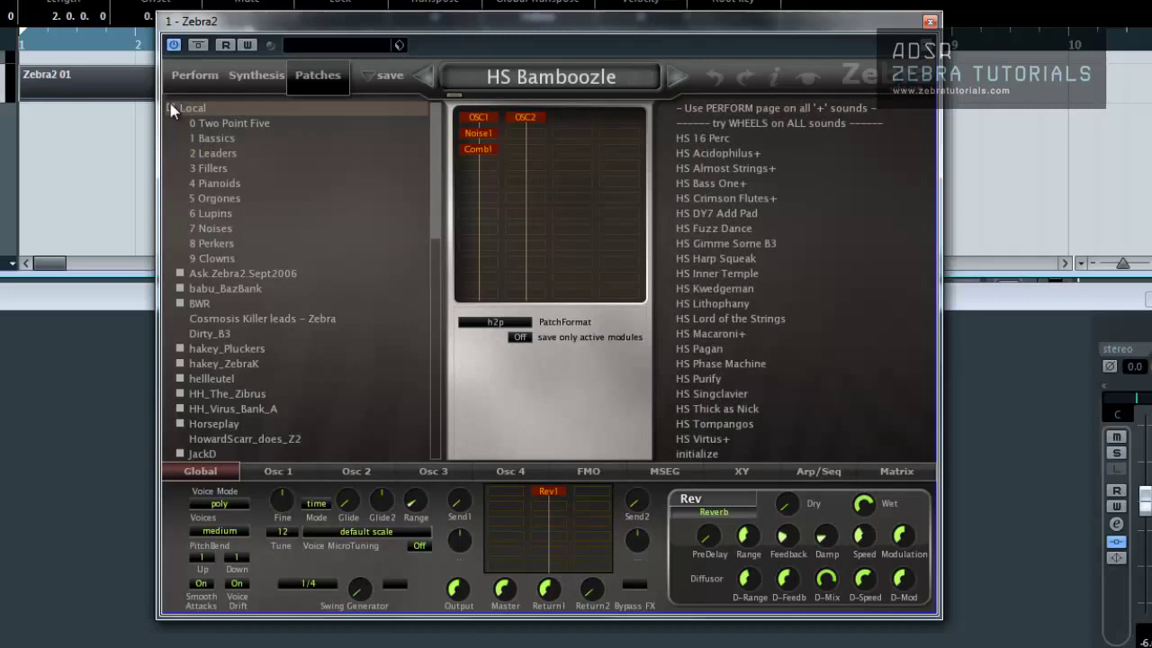
click(192, 76)
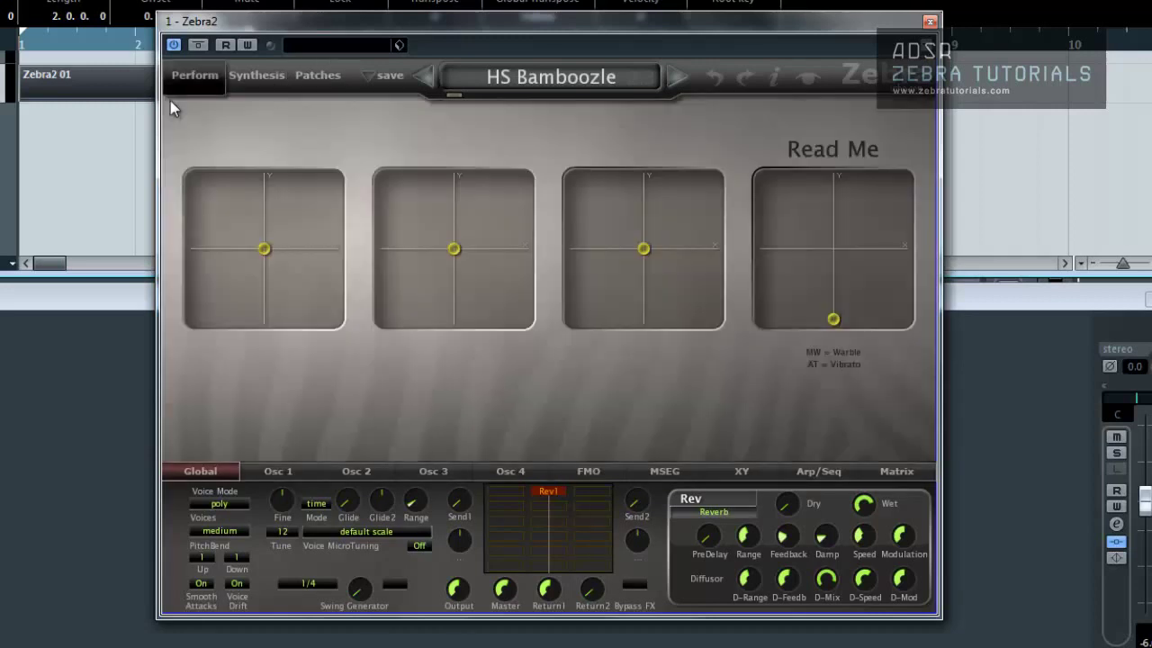
- Load the 'initialize' patch from the browser and return to the Synthesis page
click(261, 79)
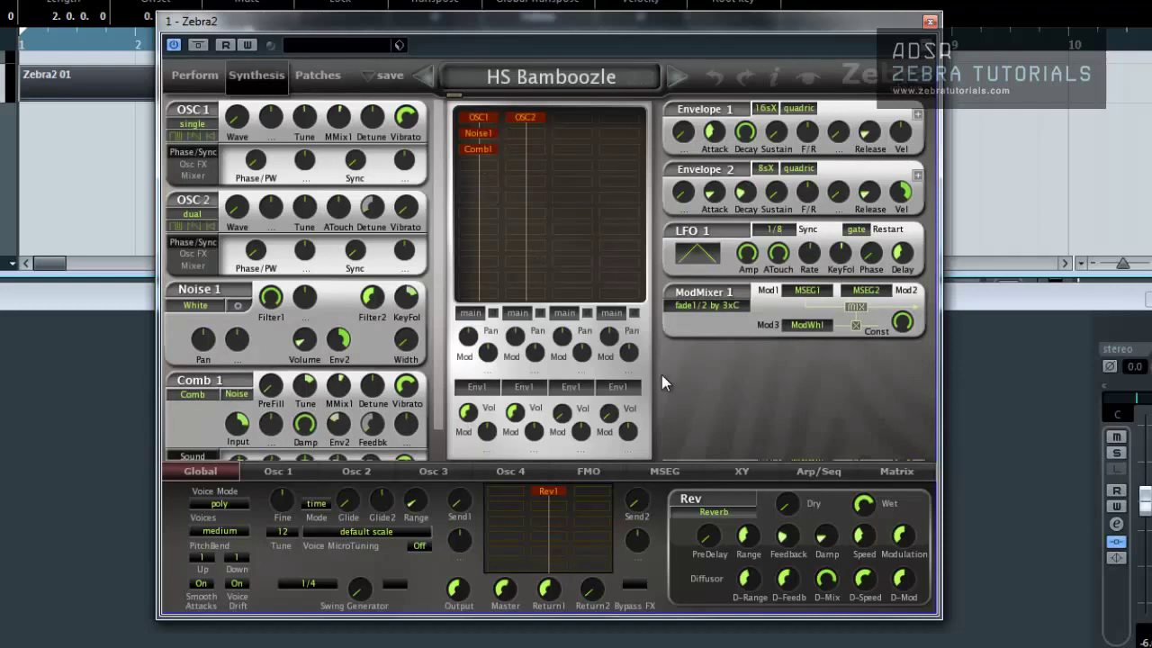
click(316, 77)
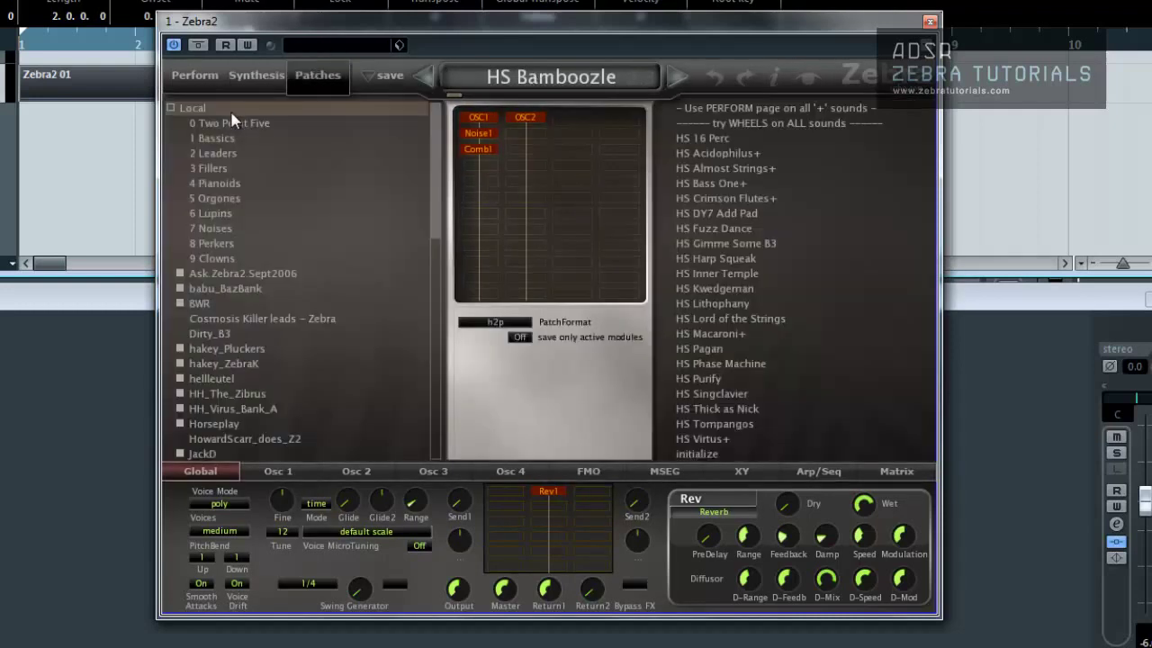
click(706, 456)
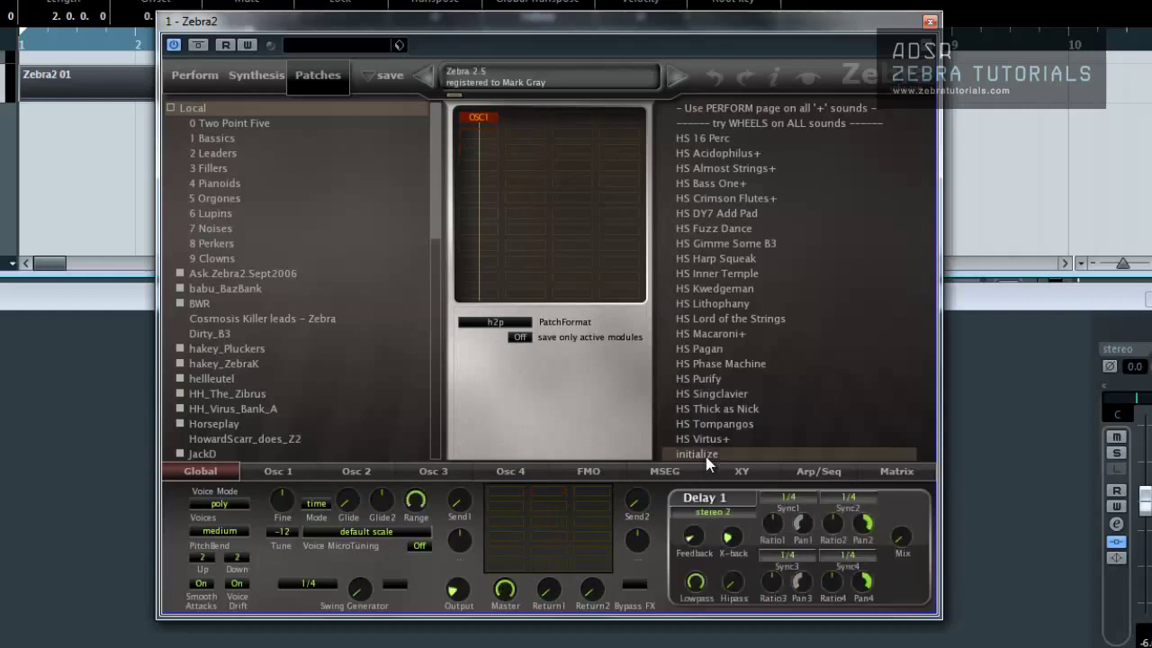
click(257, 76)
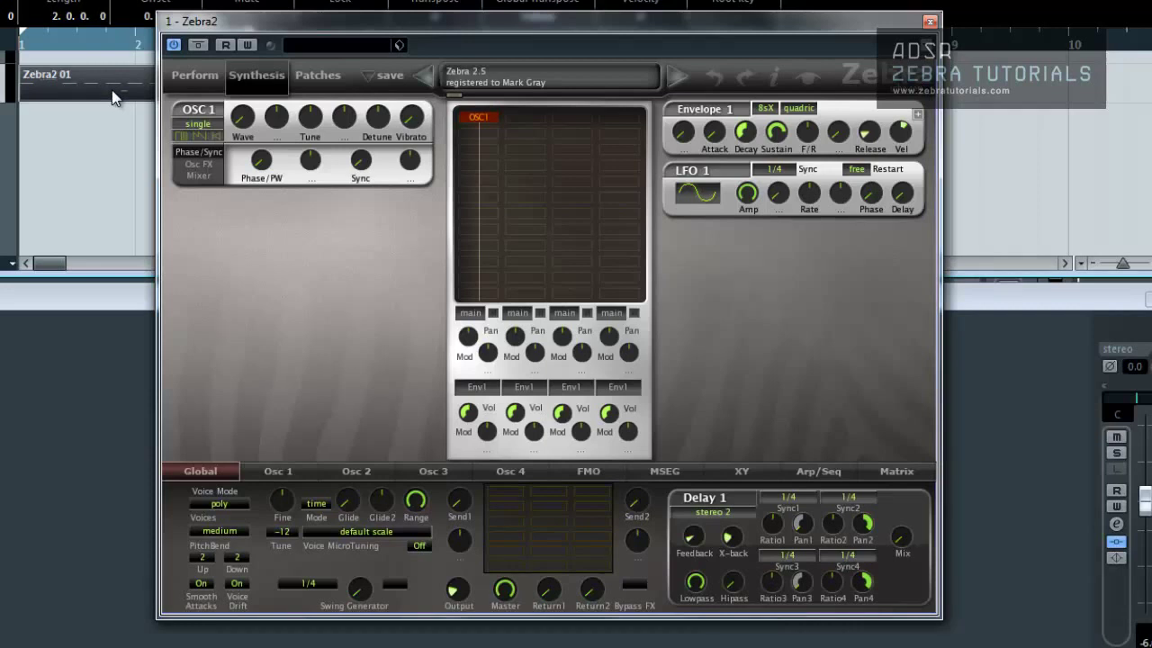
- Play the initialized patch while moving the plug-in window right and down, then stop
key(space)
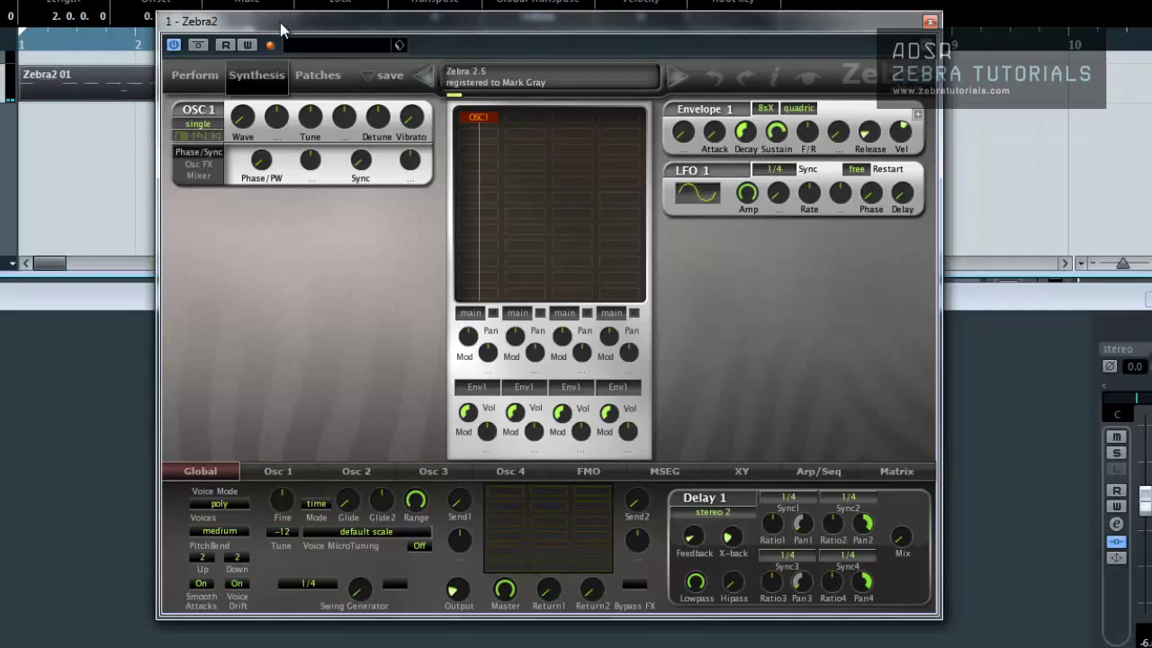
drag(292, 20, 421, 40)
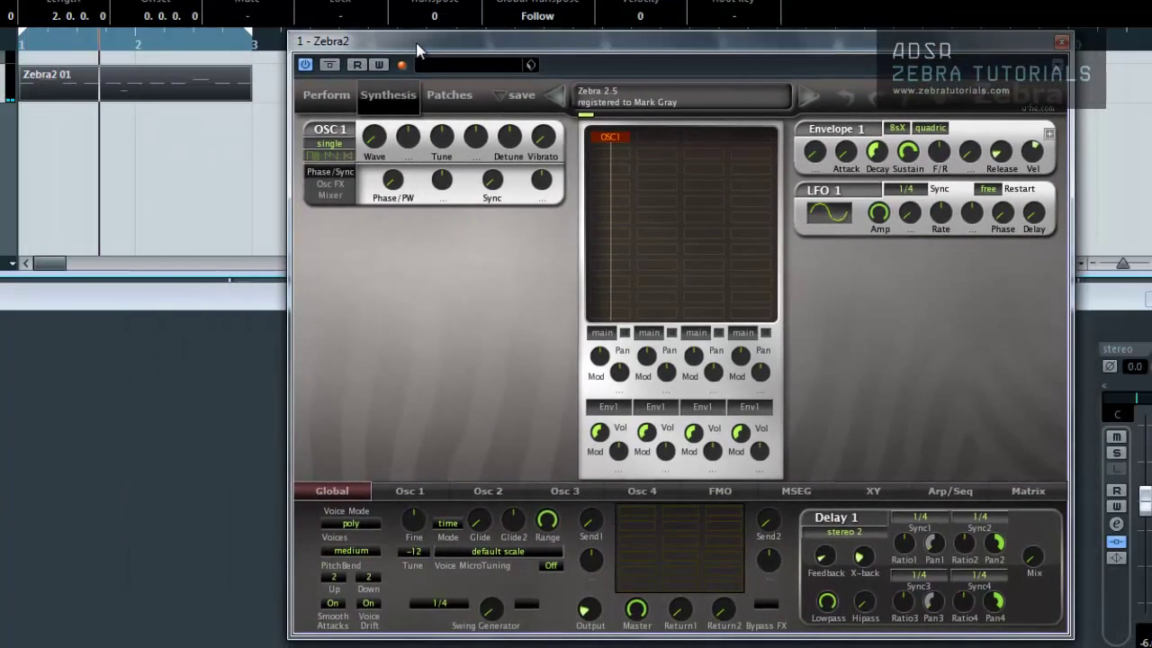
key(space)
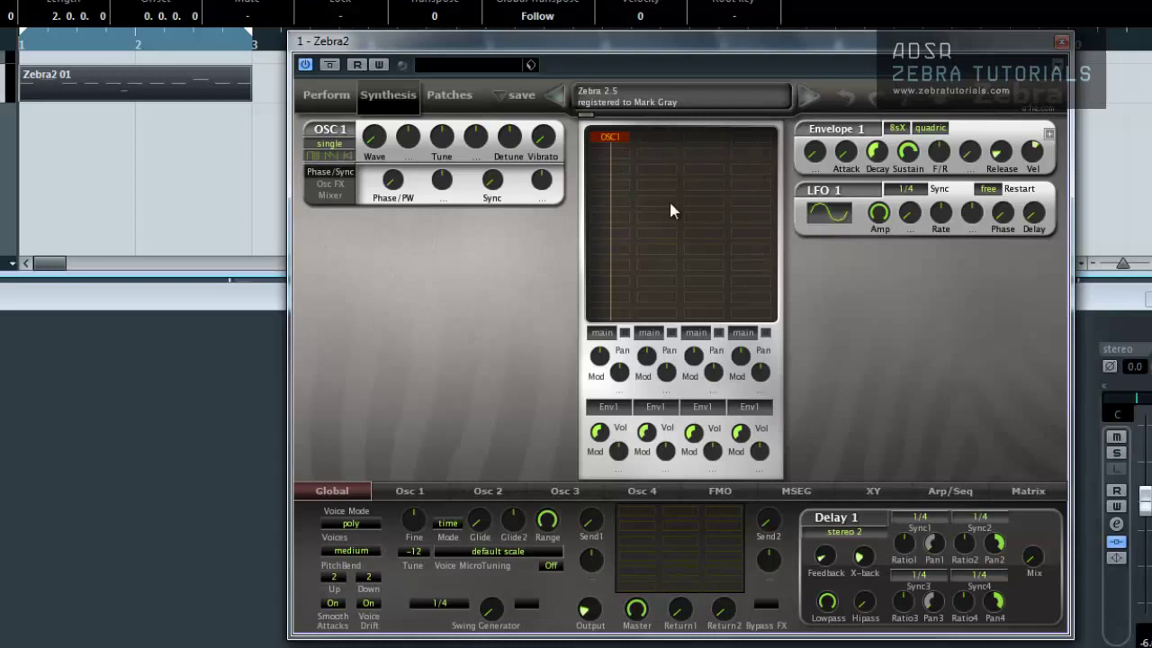
- Add a VCF1 filter under OSC1 and raise its cutoff and resonance during playback
click(607, 149)
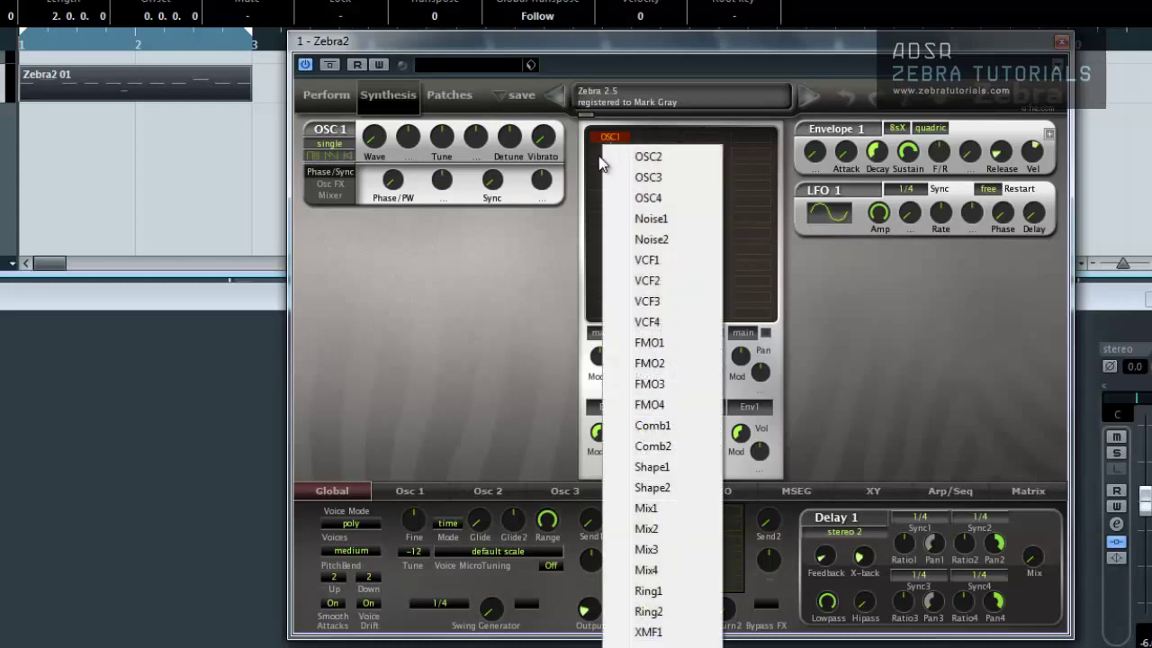
click(751, 162)
click(751, 160)
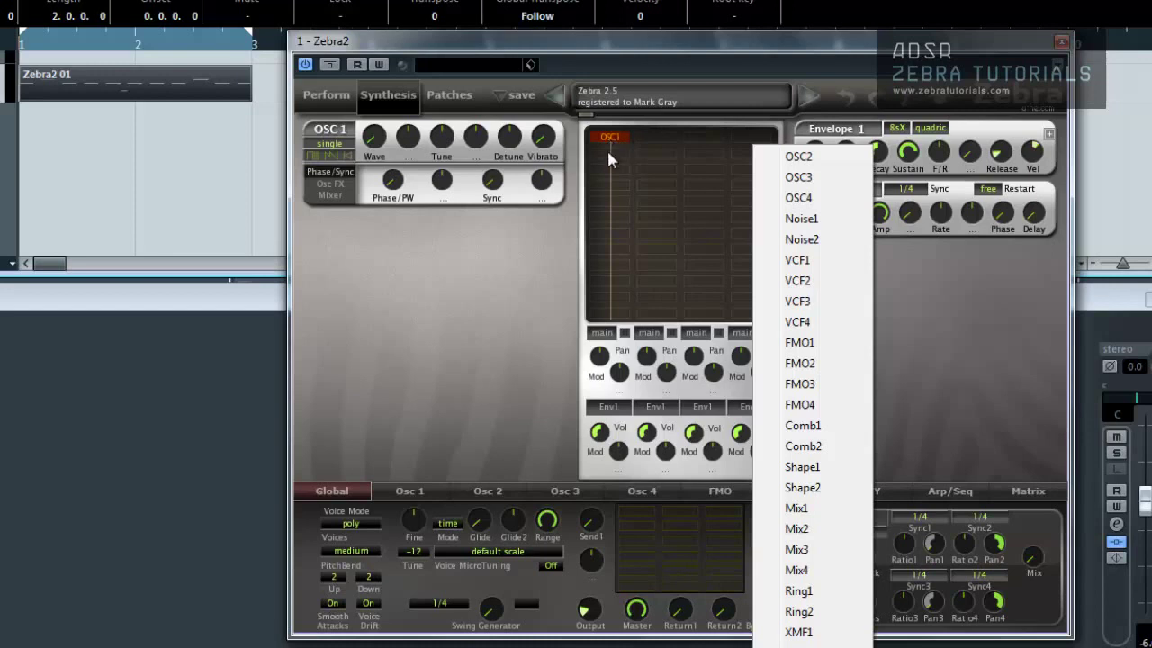
click(606, 148)
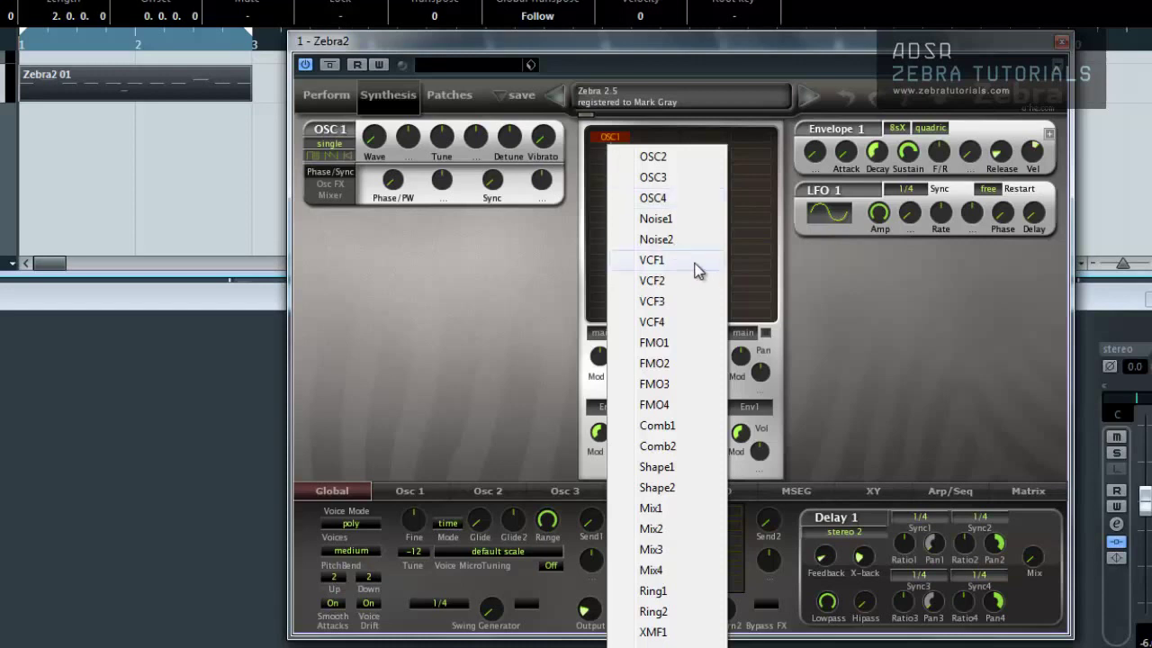
click(652, 260)
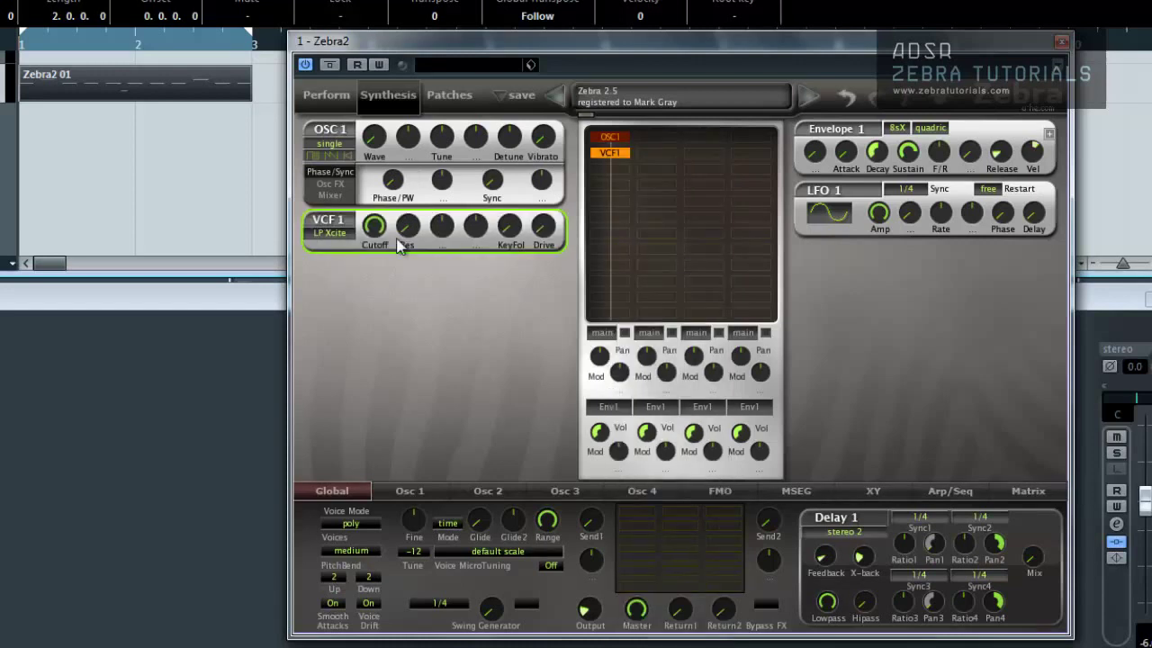
drag(372, 228, 378, 440)
key(space)
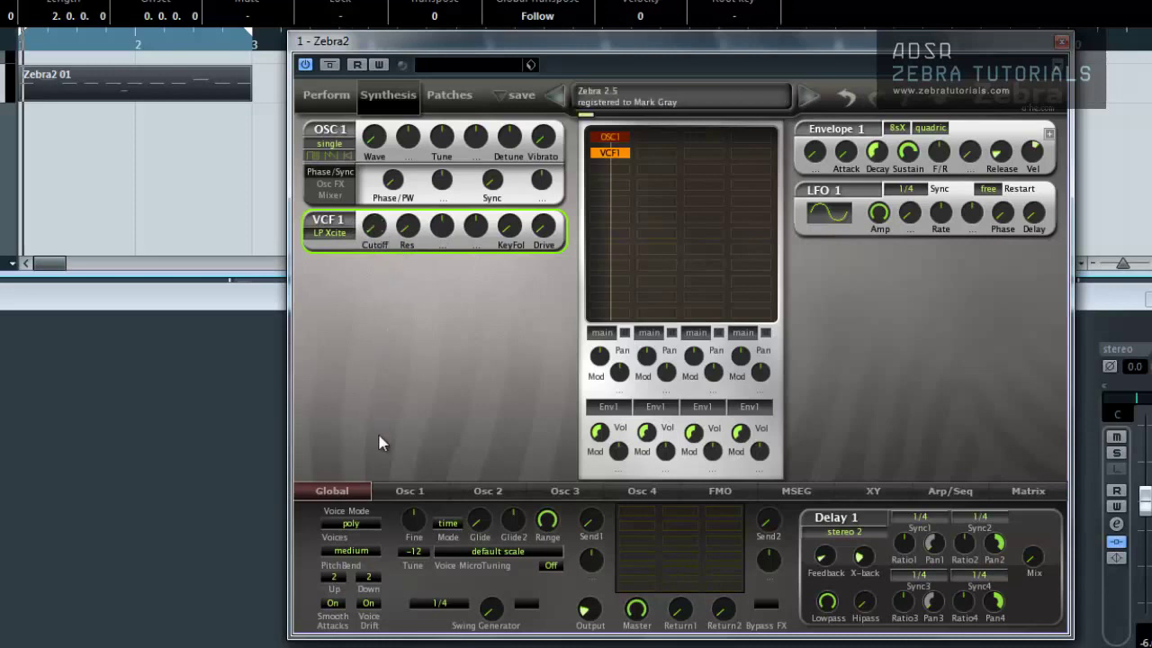
drag(373, 226, 379, 126)
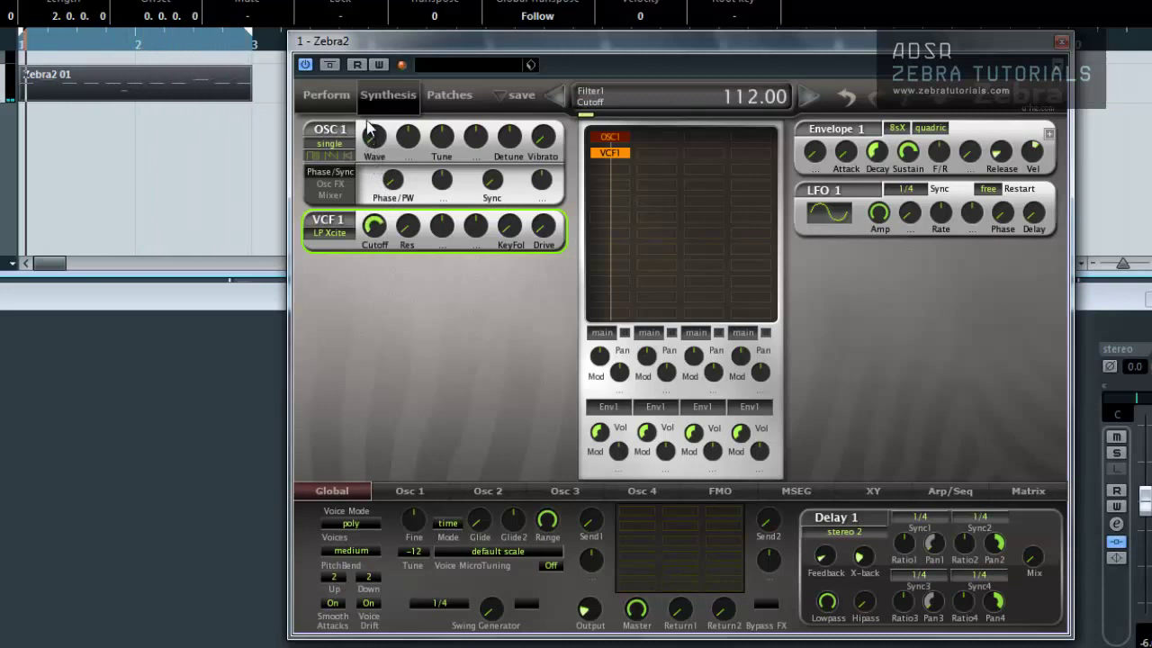
drag(409, 230, 368, 218)
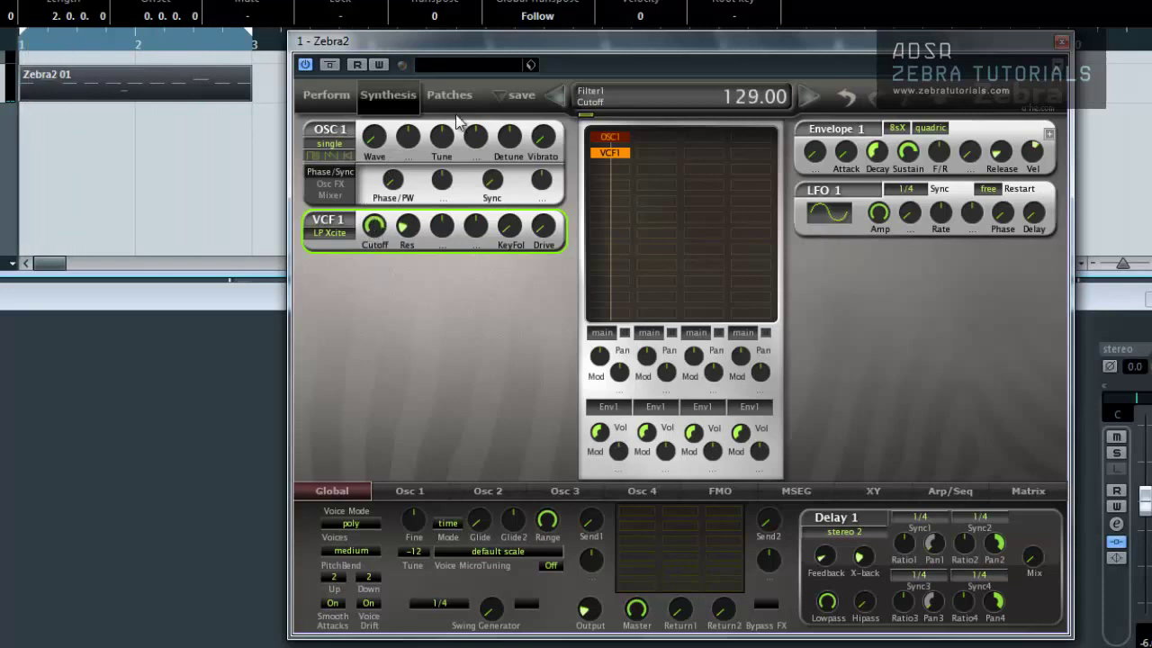
- Add a Noise1 module below VCF1 with White as the noise type
click(623, 173)
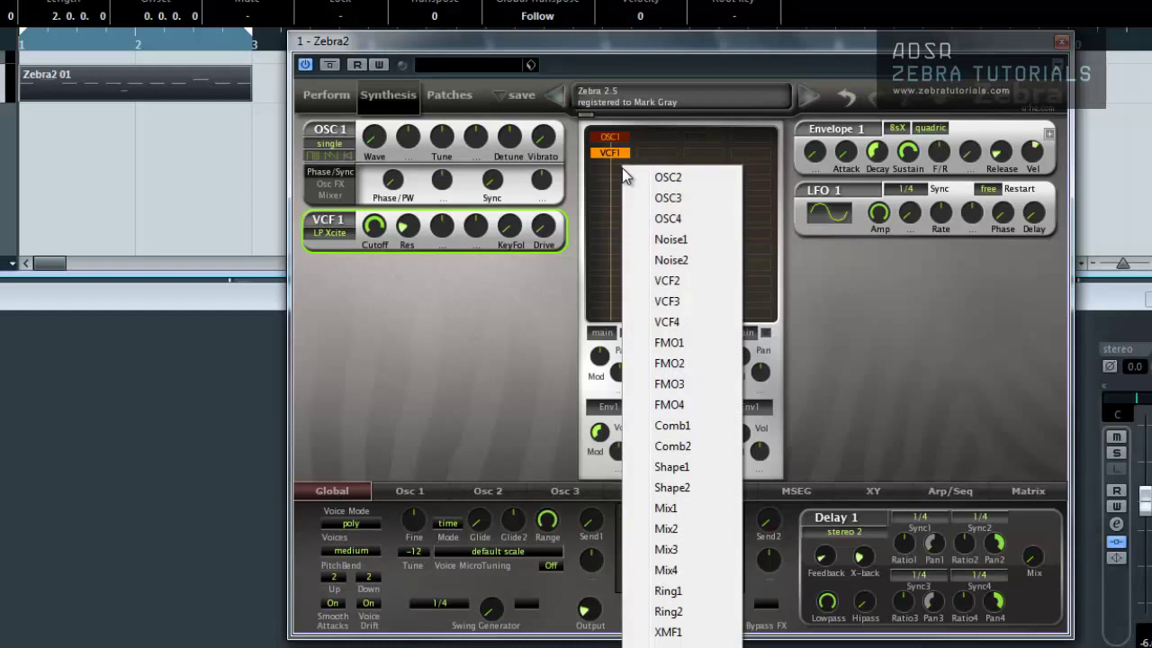
click(670, 238)
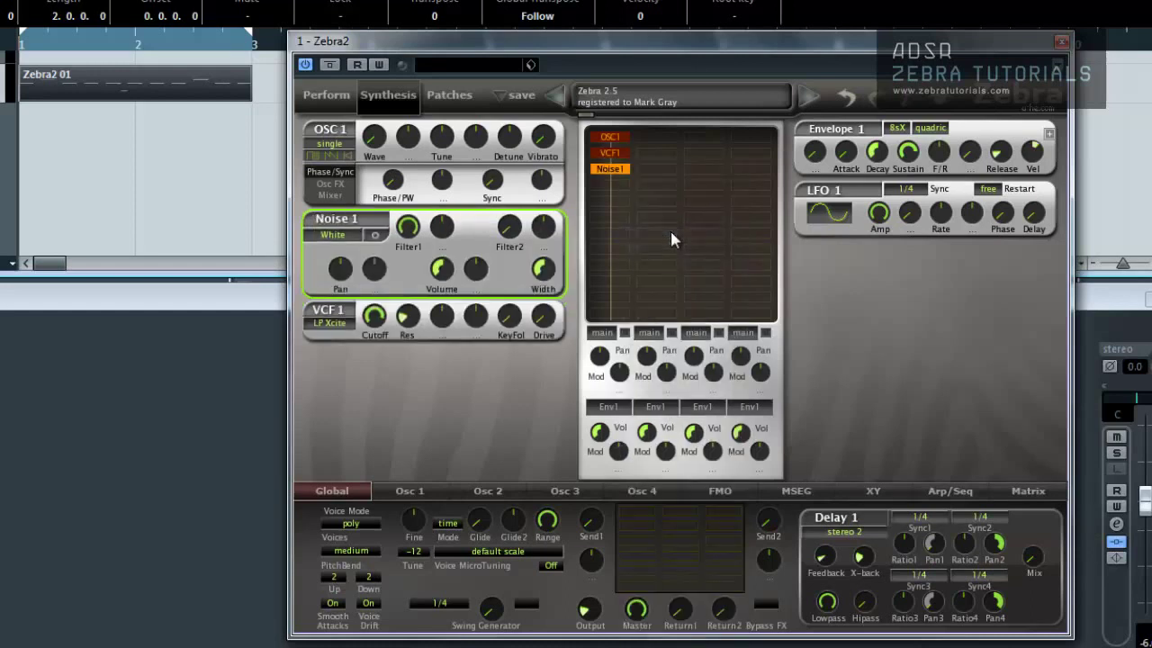
click(333, 239)
click(405, 244)
- Set OSC1's mode to eleven and start playback
click(334, 153)
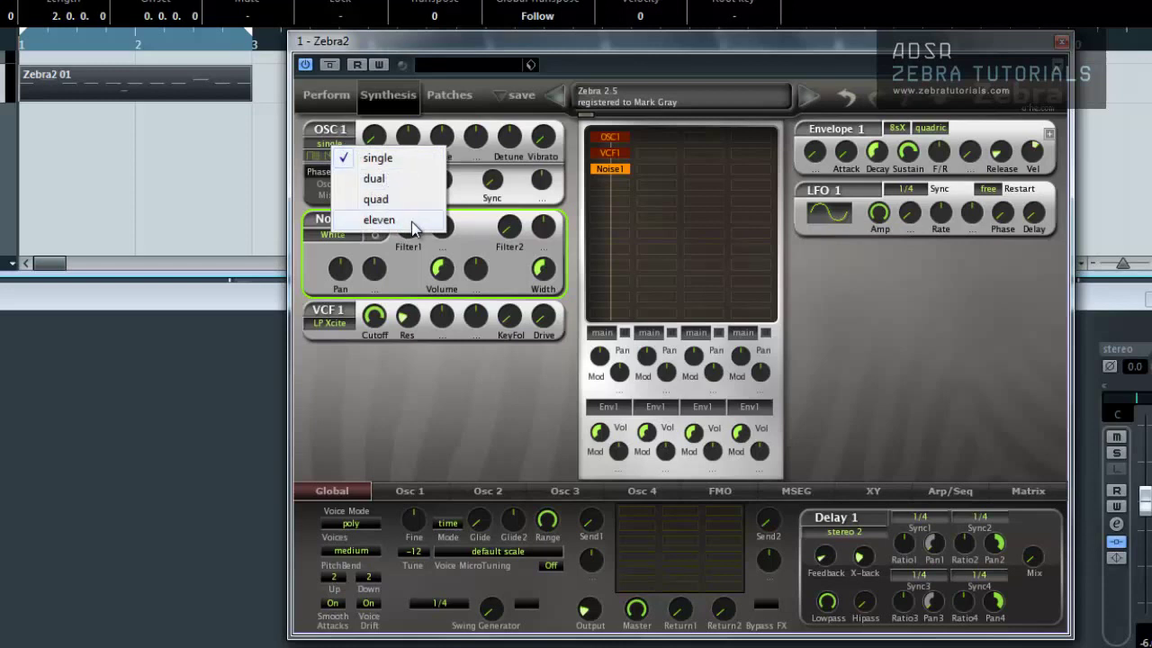
click(406, 223)
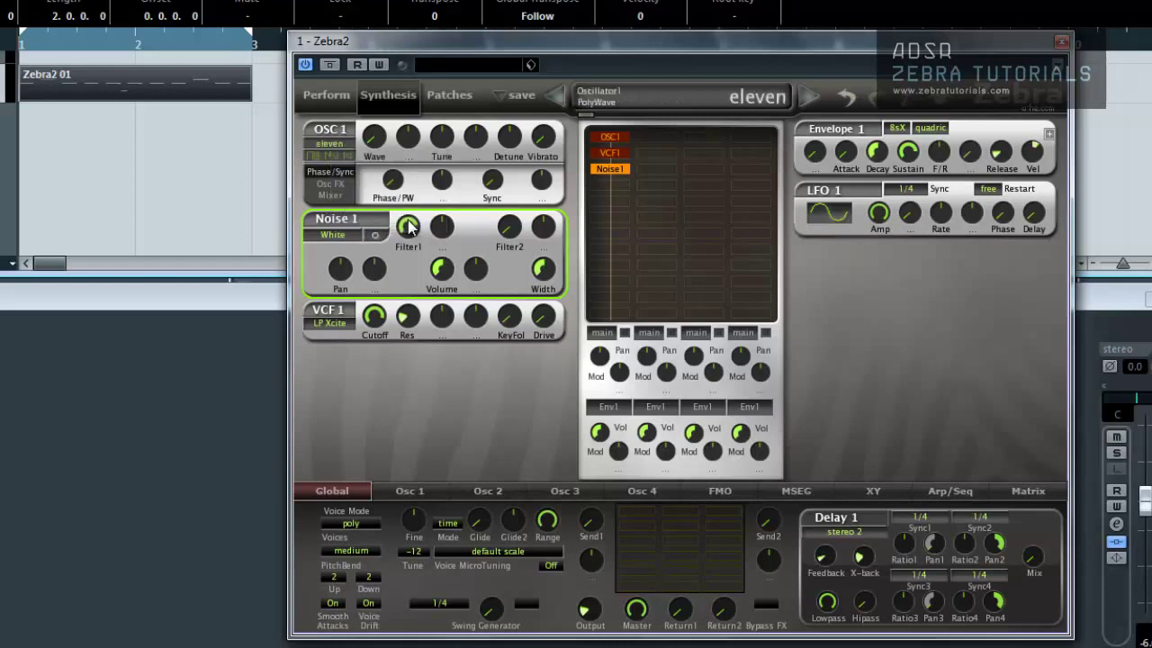
key(space)
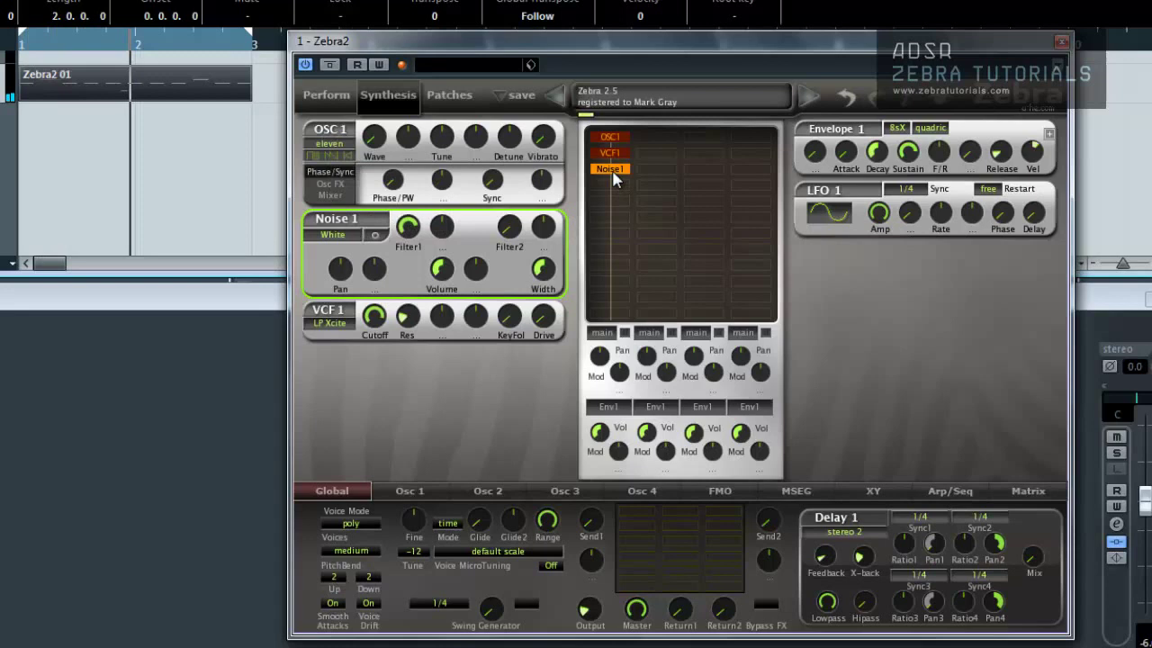
- Toggle VCF1 and Noise1, raise OSC1's wave warp, lower Noise1's filter, then disable Noise1
double_click(612, 171)
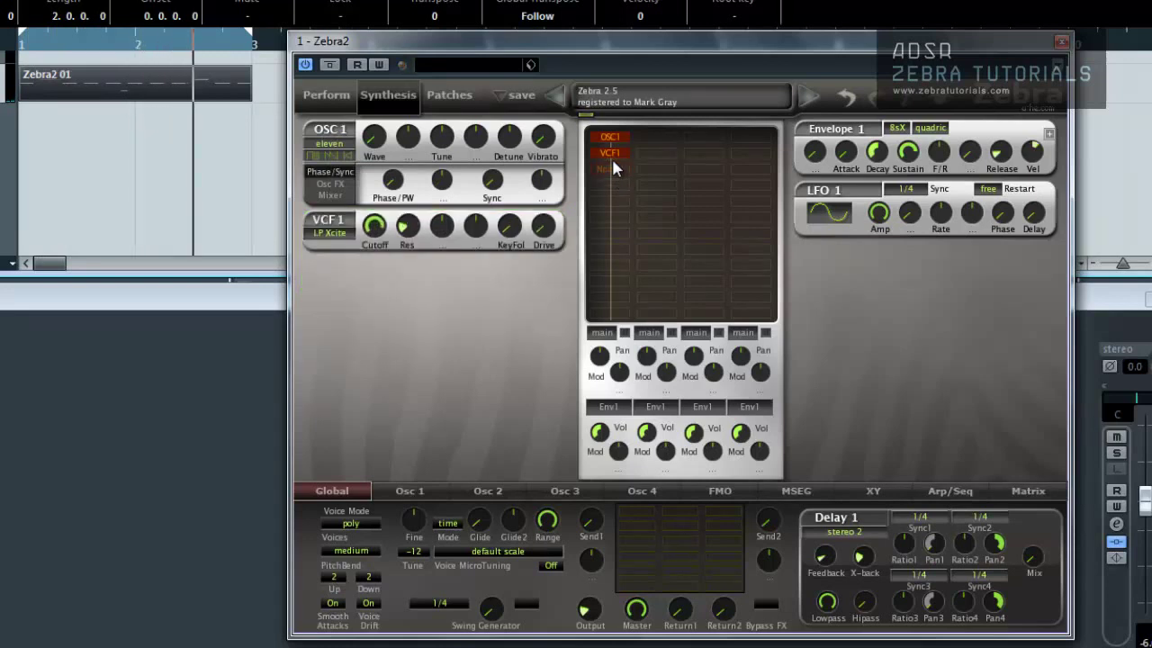
double_click(612, 151)
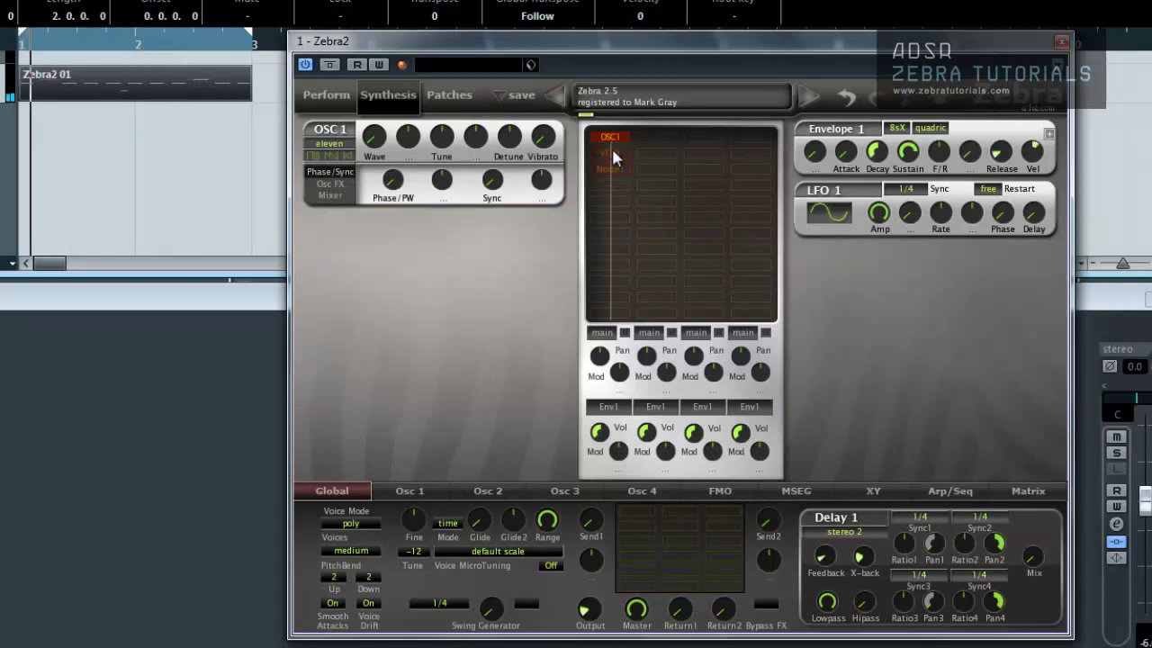
drag(374, 135, 351, 144)
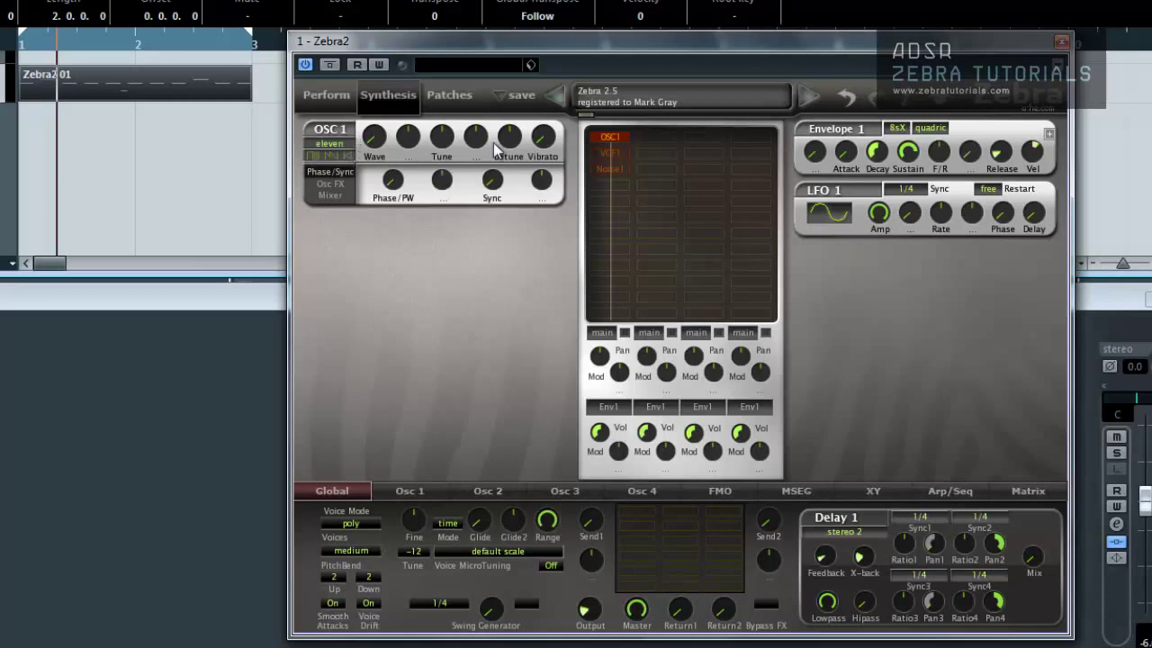
click(616, 159)
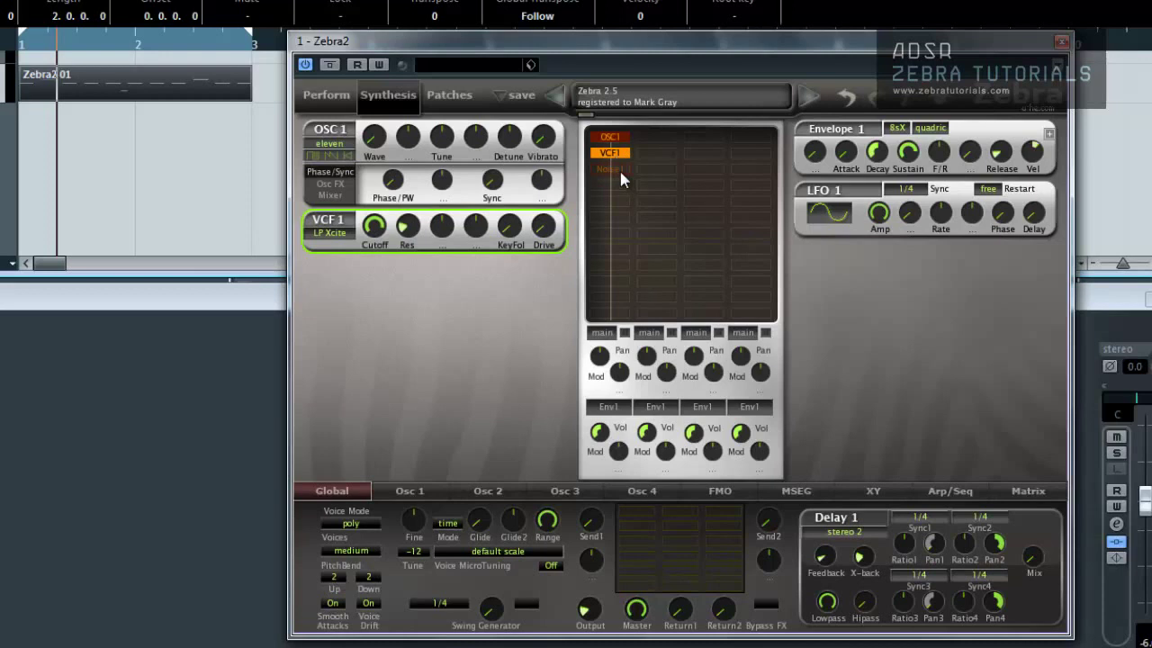
click(620, 171)
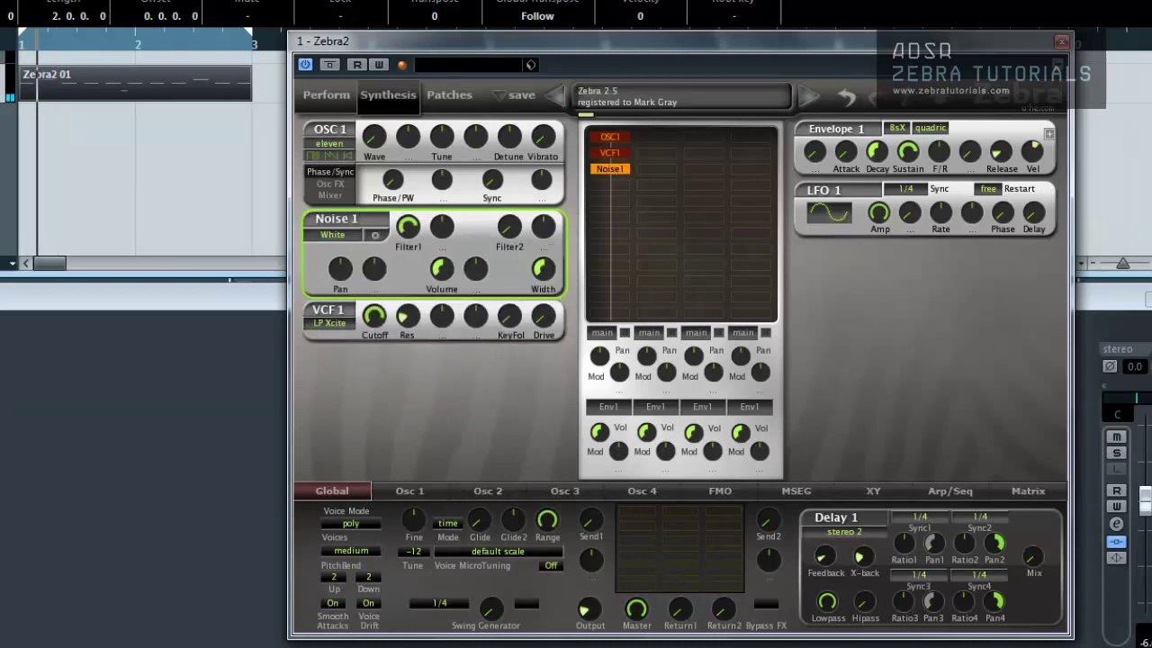
drag(408, 227, 364, 332)
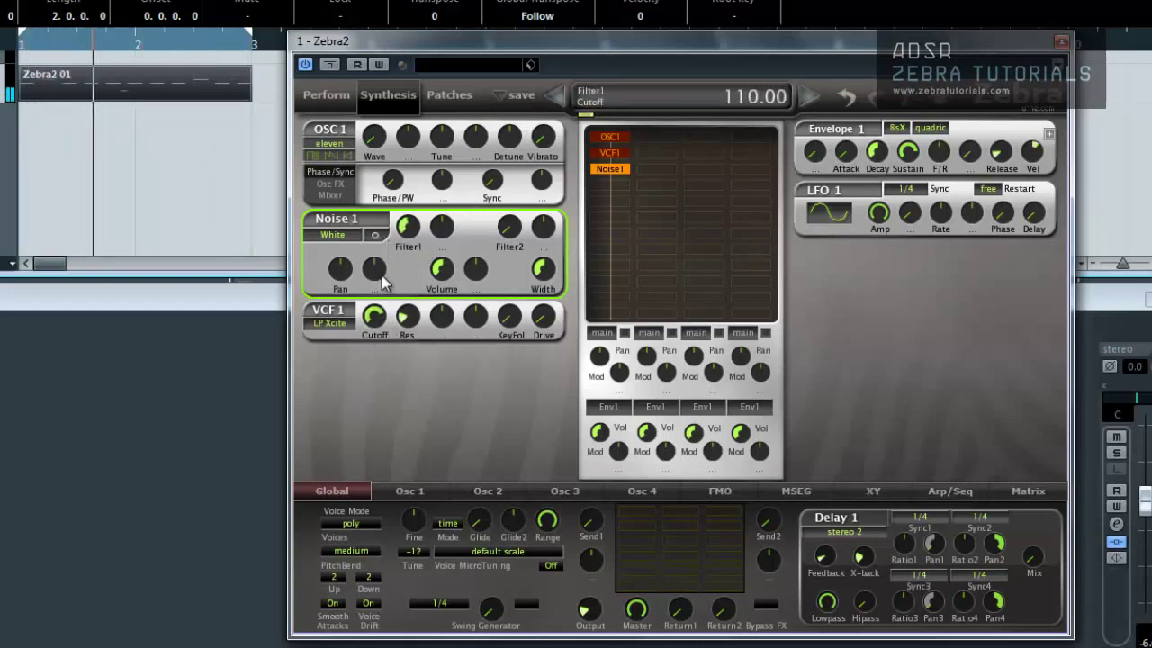
double_click(620, 169)
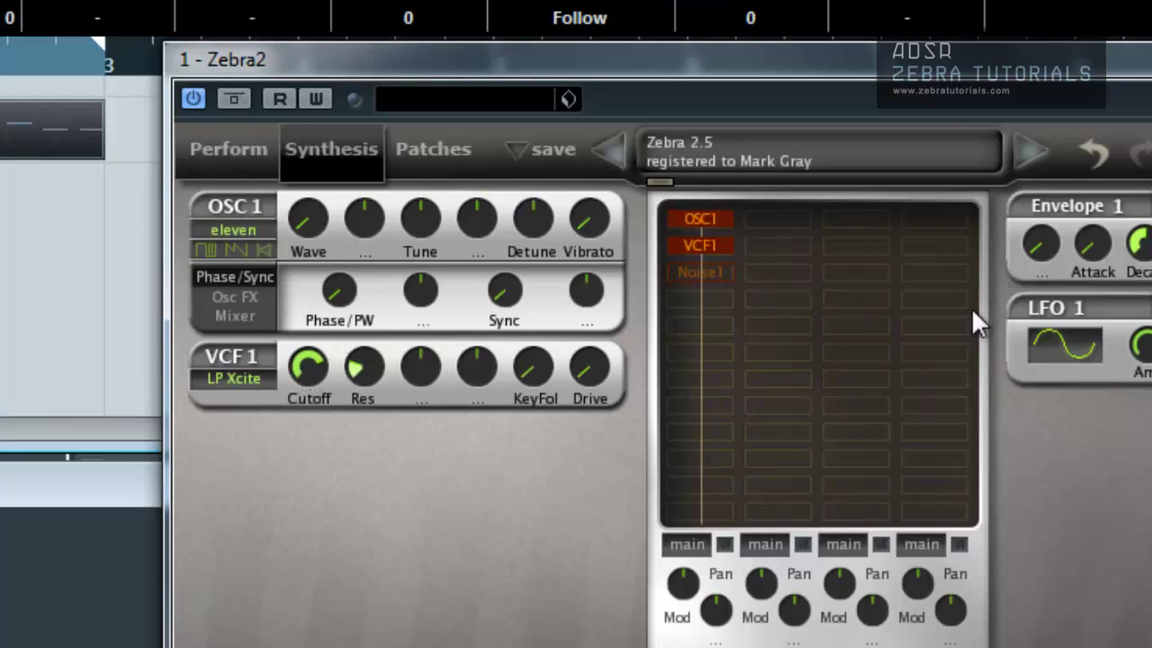
- Assign Lfo1 to VCF1's third knob with a modulation depth of 20
right_click(422, 372)
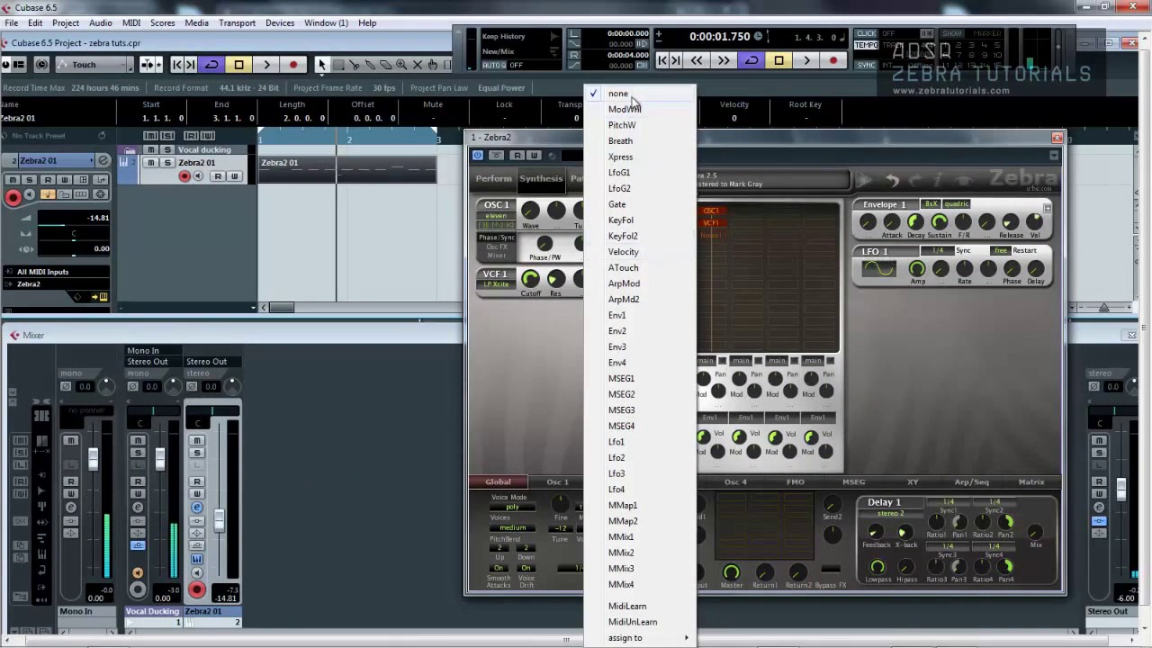
click(621, 442)
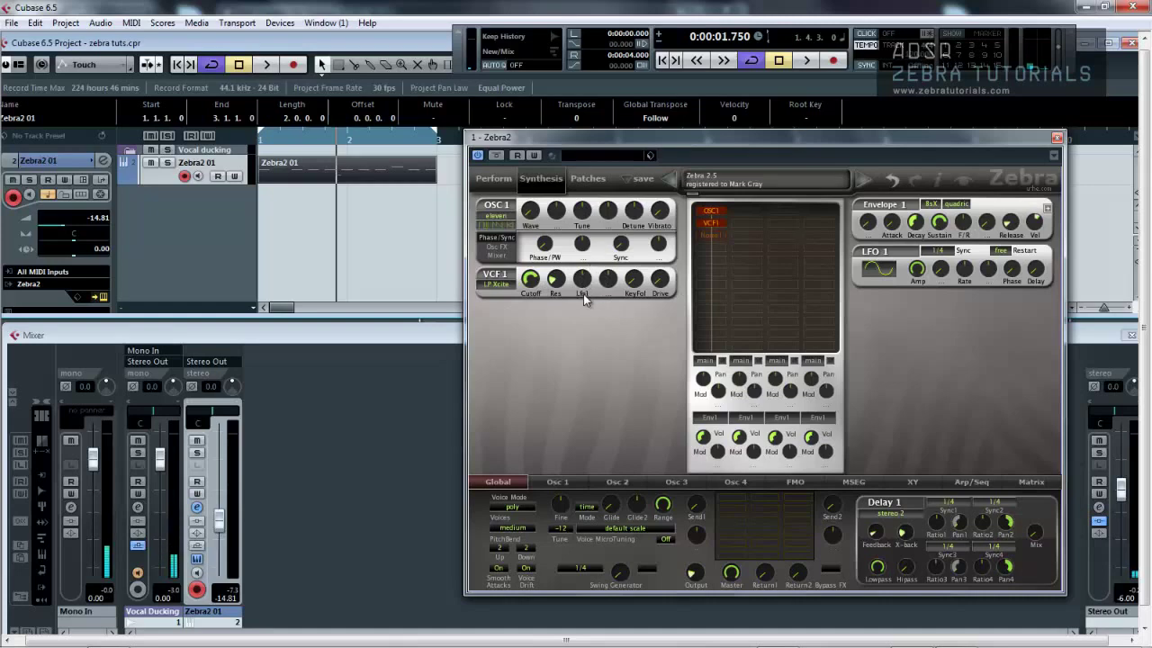
key(space)
click(581, 279)
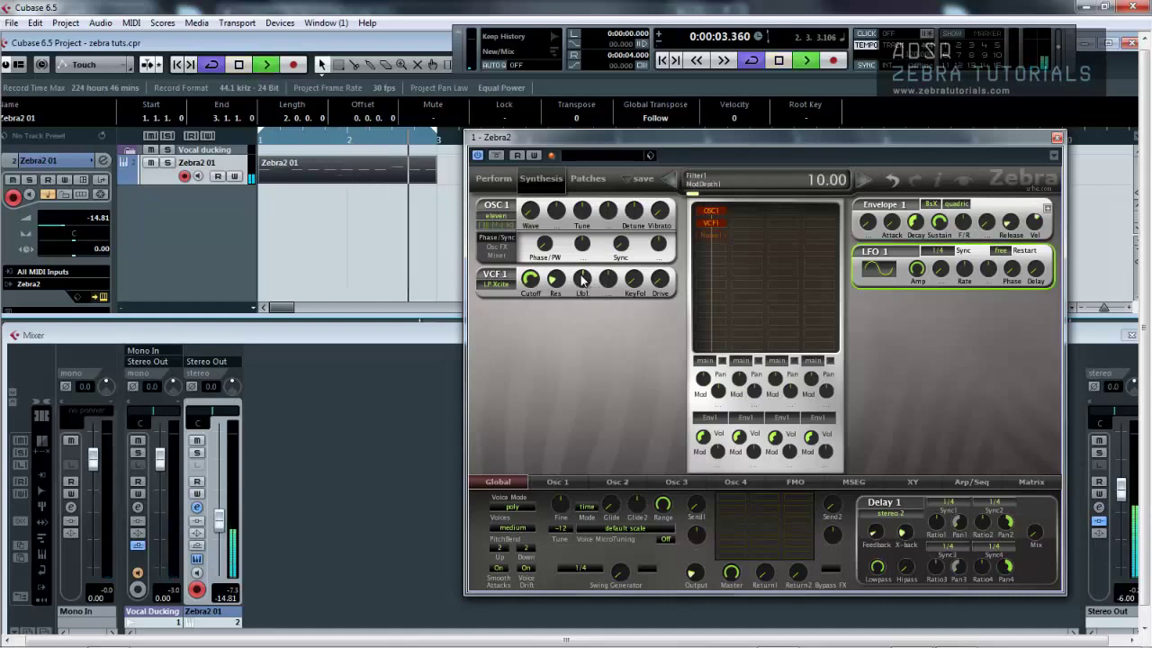
drag(582, 279, 581, 270)
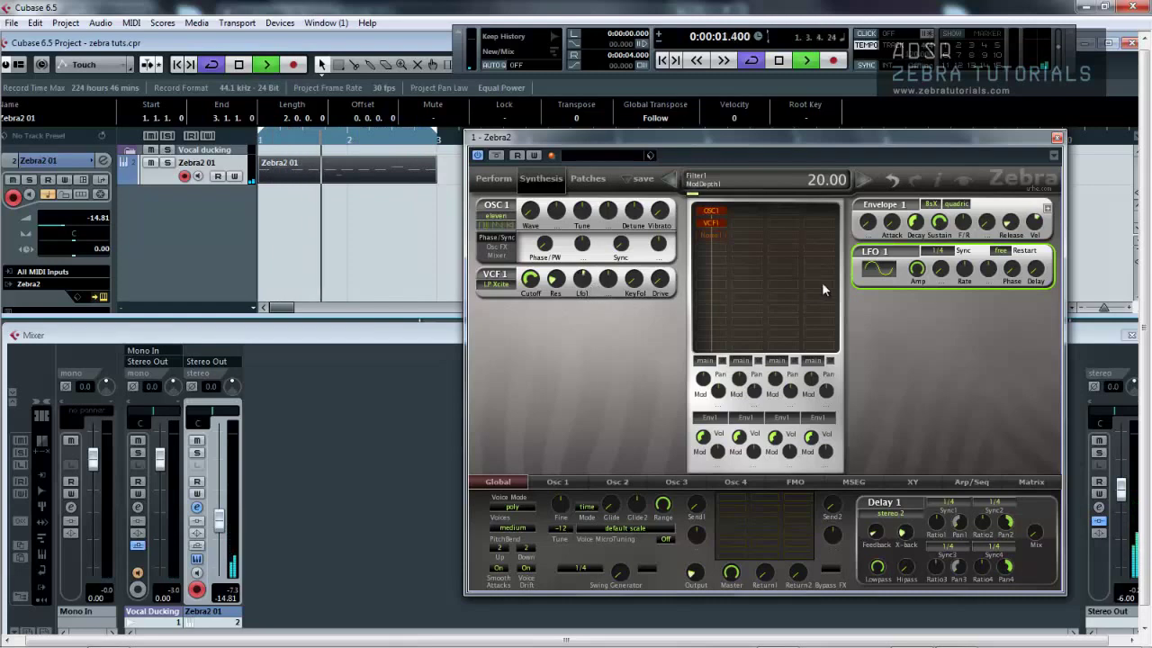
- Set LFO1's synced rate to 1/16 and restart playback from the project start
click(938, 250)
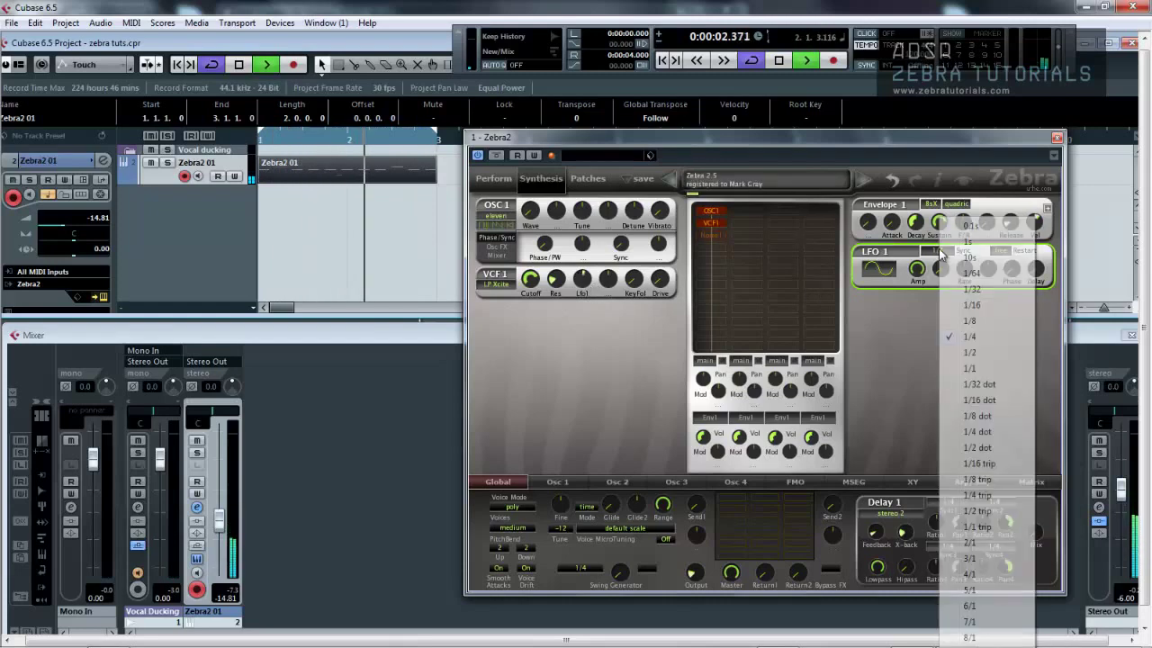
click(899, 344)
key(space)
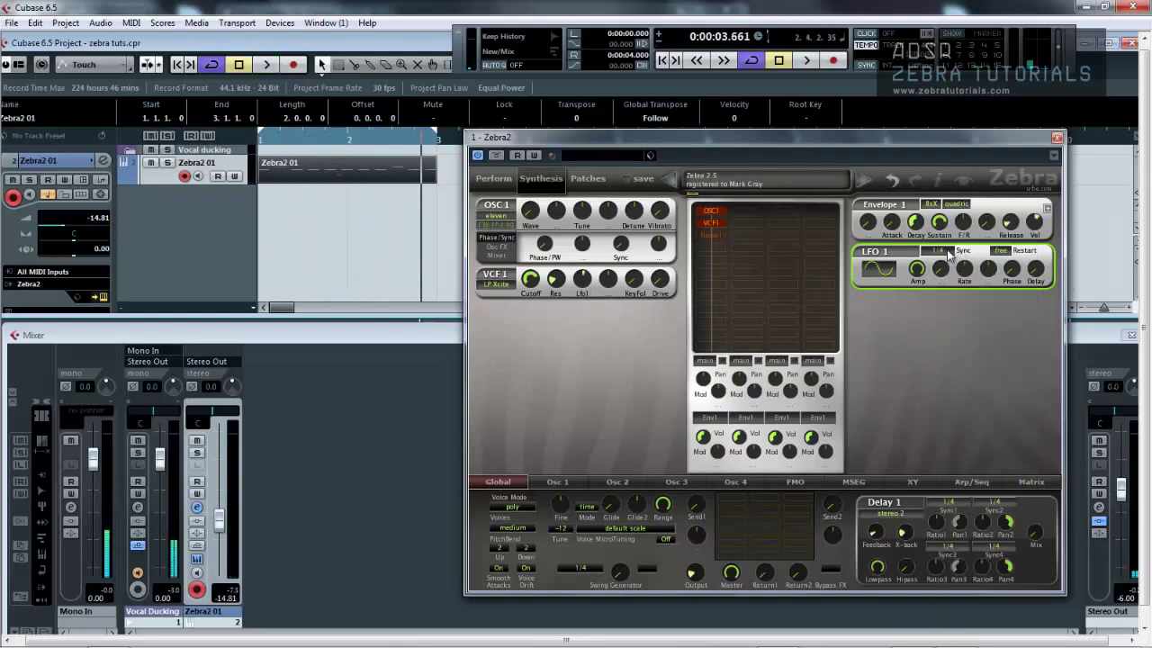
click(945, 254)
click(989, 309)
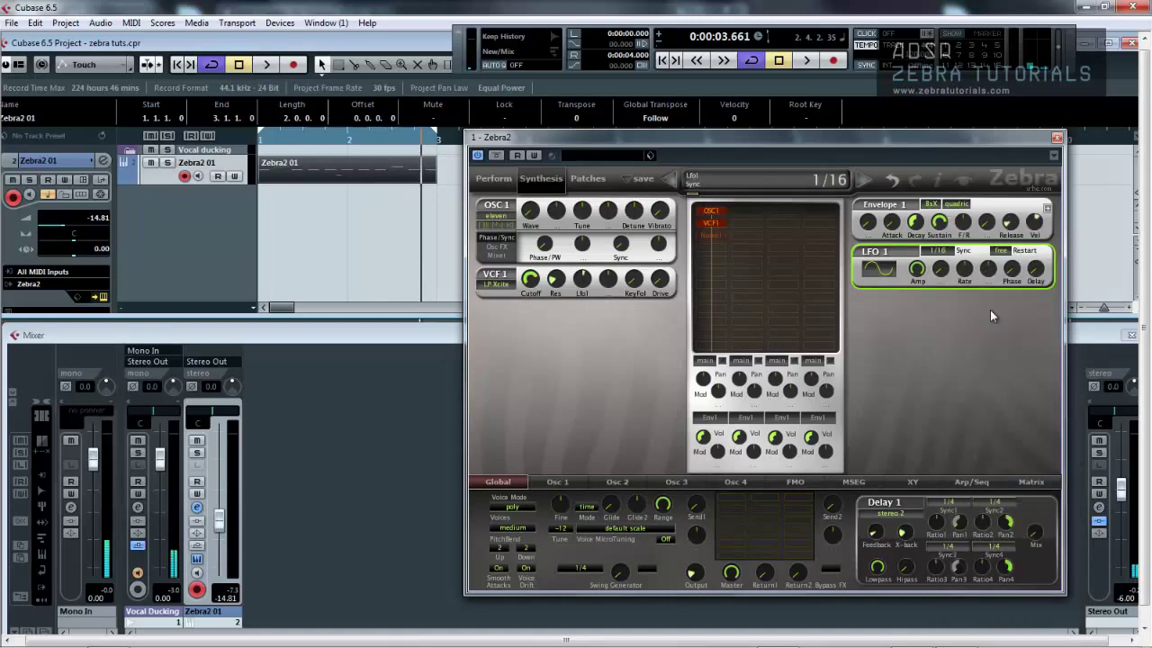
key(Home)
key(space)
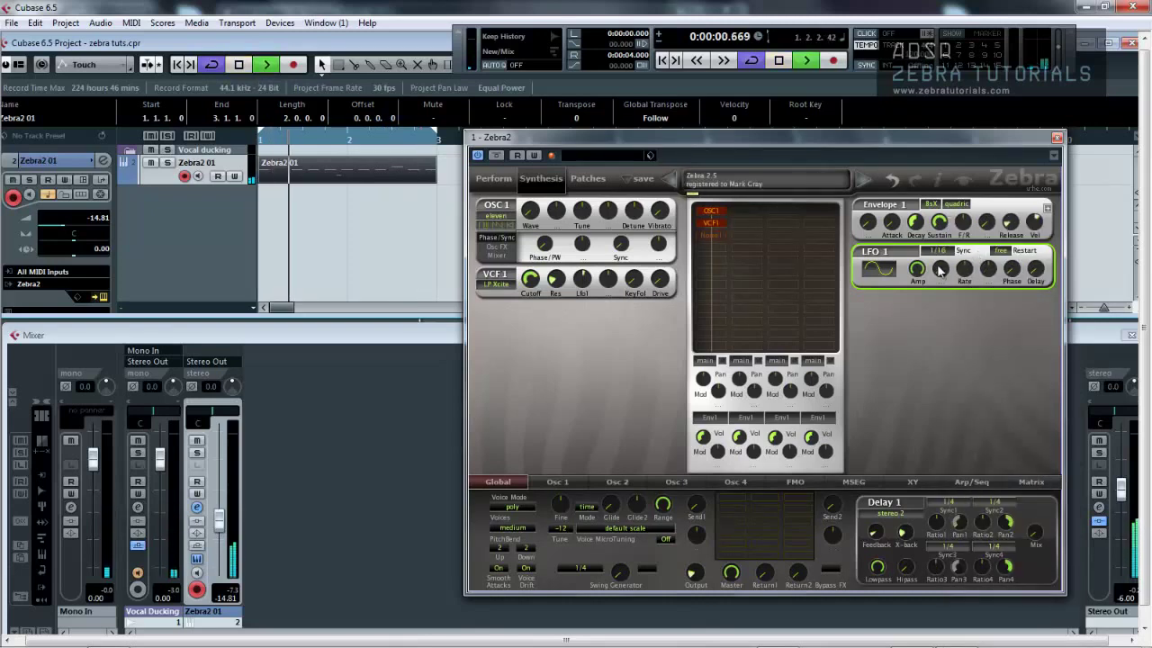
- Make PitchW the LFO1 knob's modulation source, speed up its rate, and show the Perform page
click(940, 269)
click(958, 263)
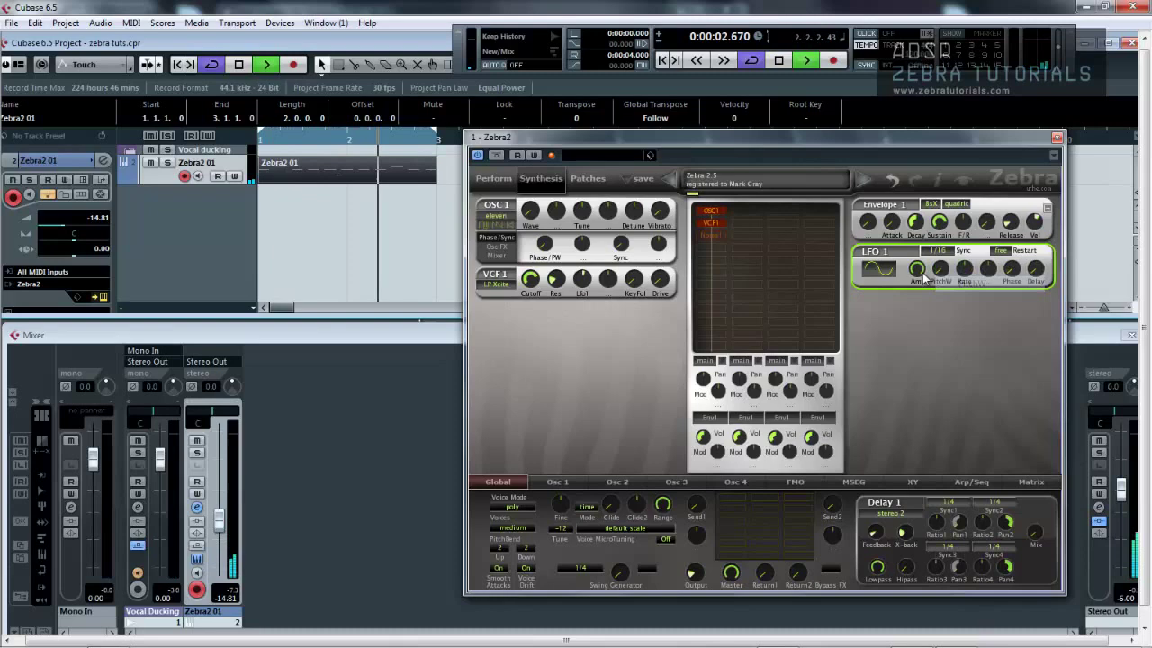
mouse_move(964, 268)
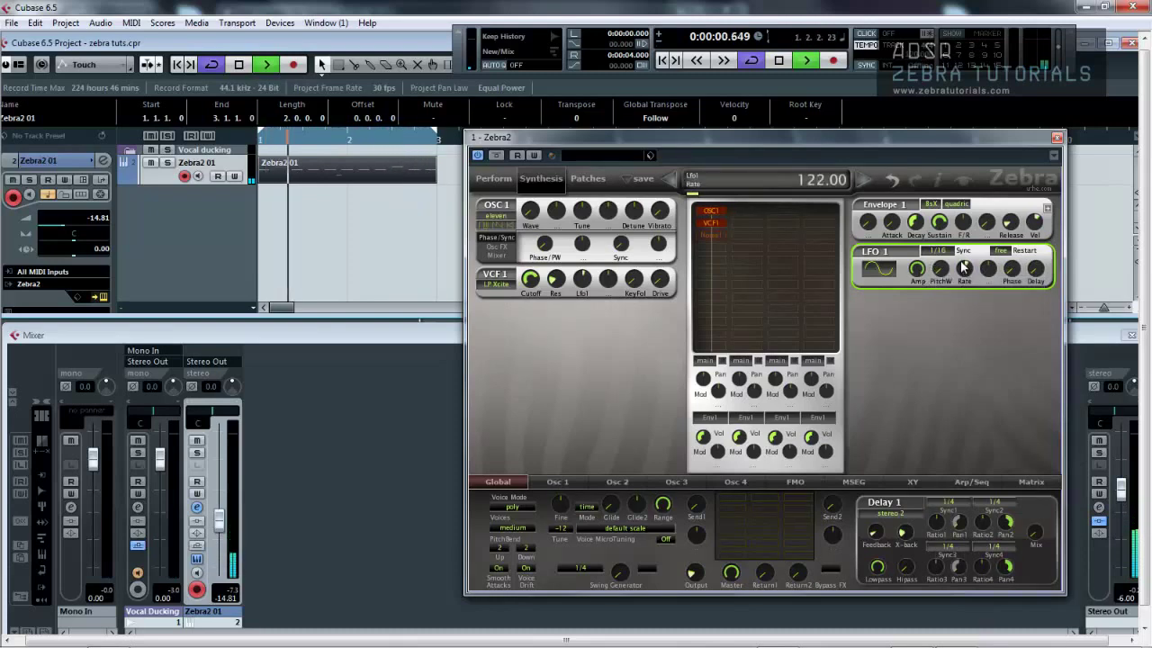
mouse_move(964, 268)
mouse_down()
mouse_move(961, 247)
mouse_move(964, 287)
mouse_up()
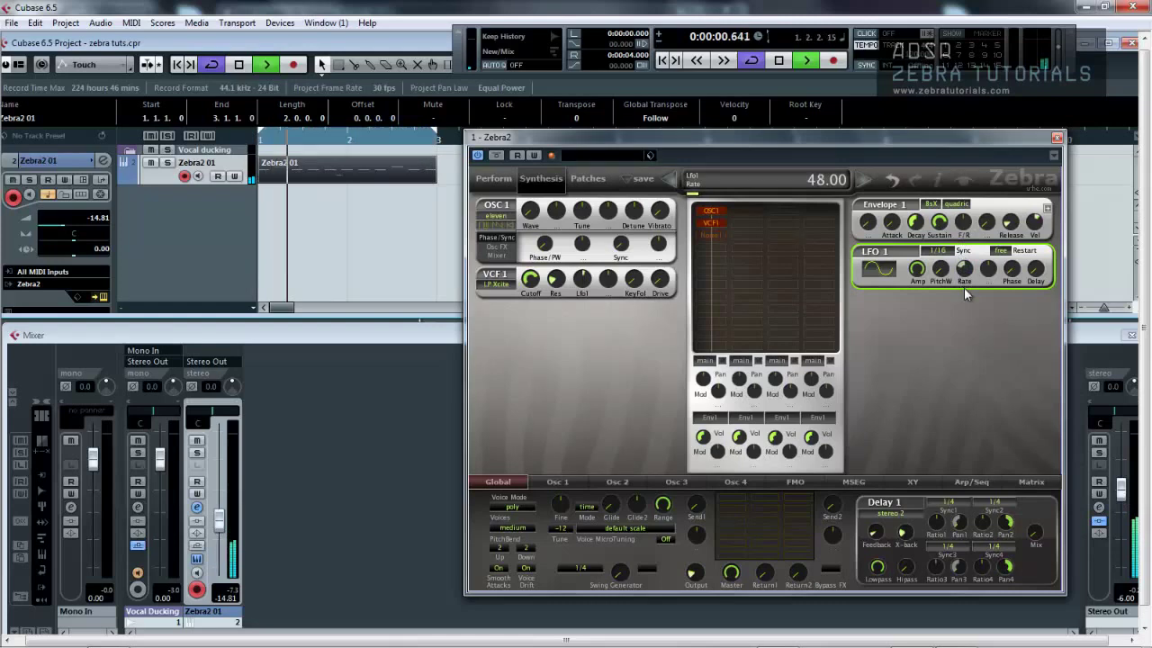
key(space)
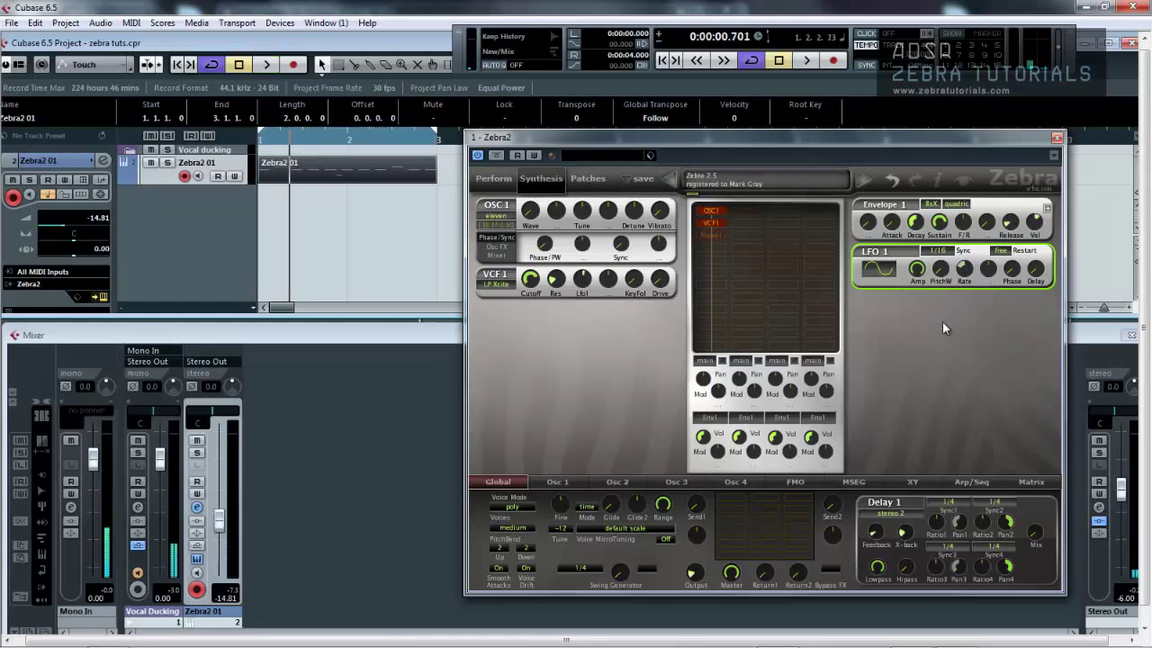
click(493, 179)
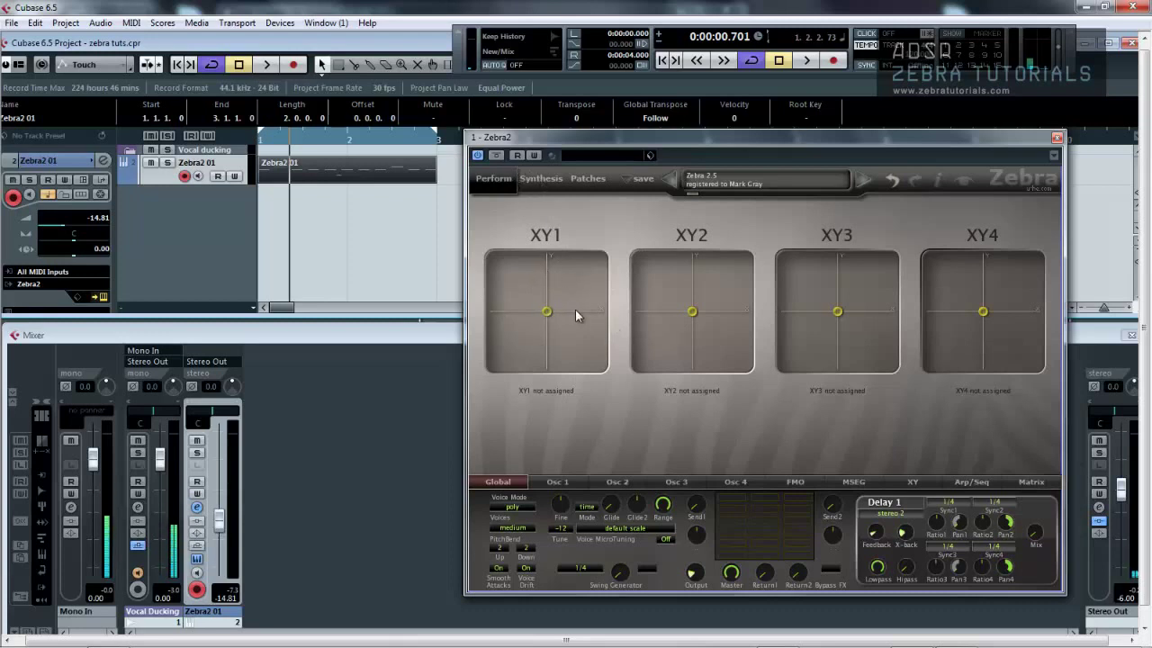
- Drag the XY1 point around and leave it just below and right of centre
mouse_move(546, 317)
mouse_down()
mouse_move(571, 285)
mouse_move(502, 309)
mouse_move(599, 290)
mouse_move(522, 316)
mouse_move(544, 311)
mouse_up()
drag(546, 312, 547, 314)
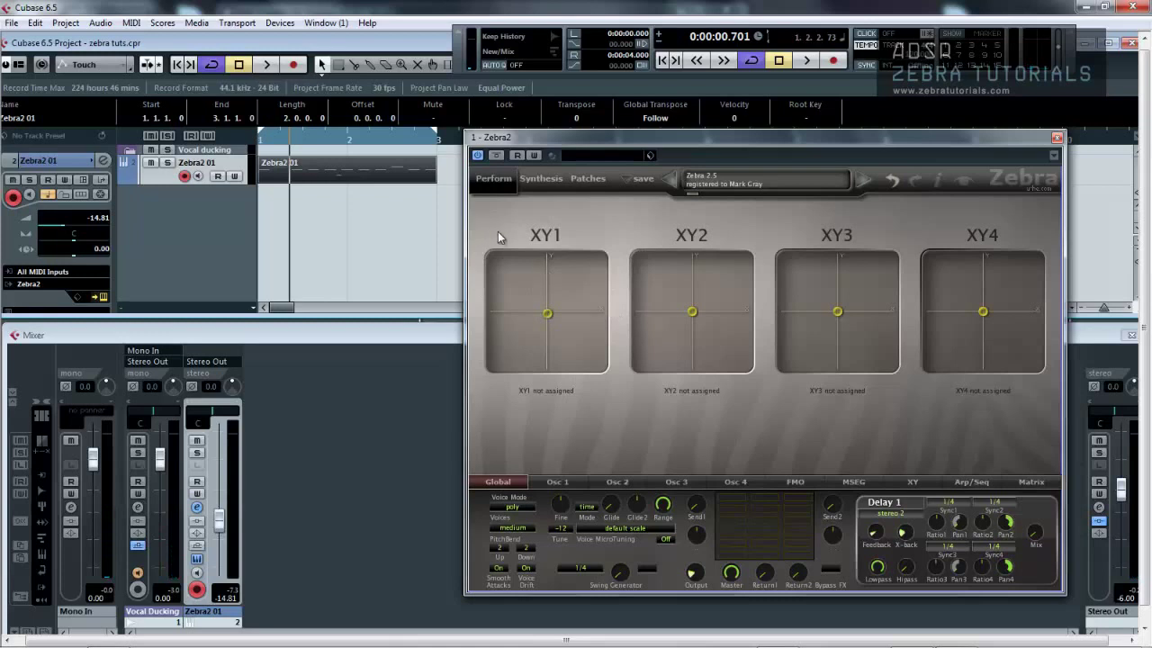
- Return to Synthesis, keeping Poly voice mode and Medium voices, and open an empty FX slot's module list
click(547, 183)
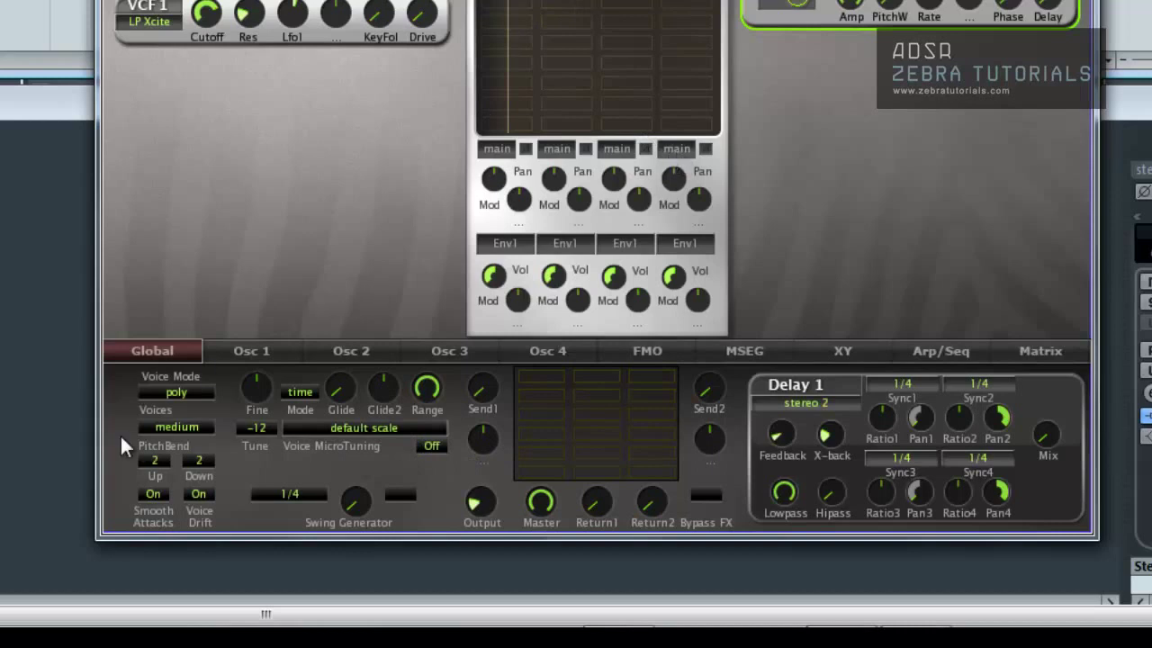
click(187, 390)
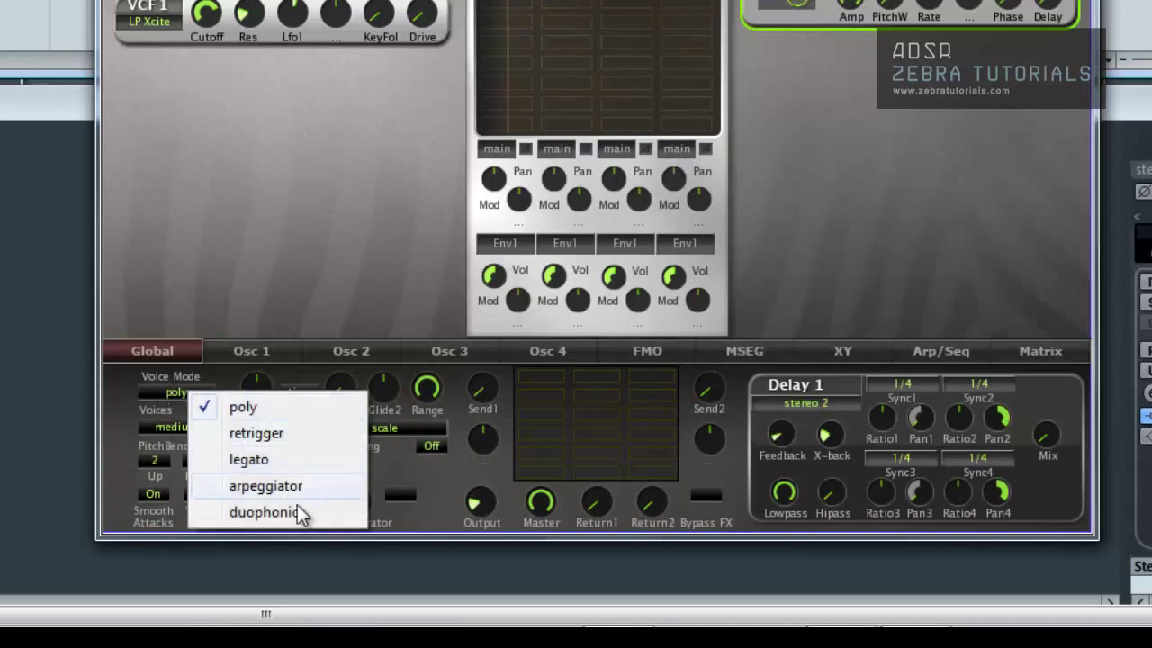
click(118, 390)
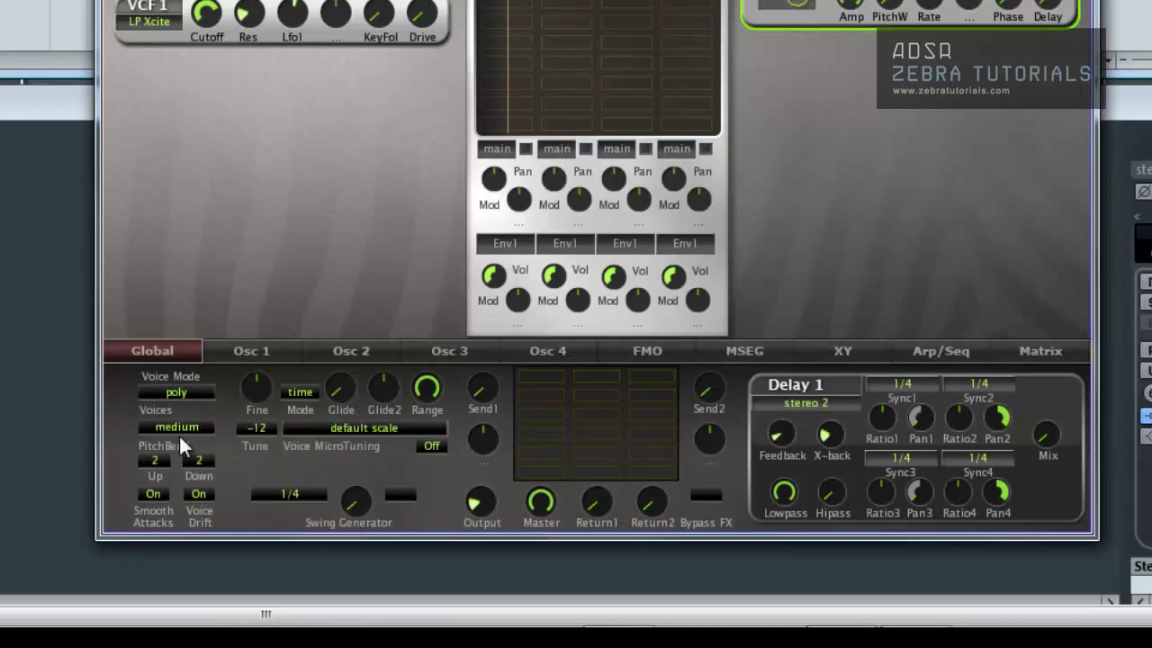
click(179, 428)
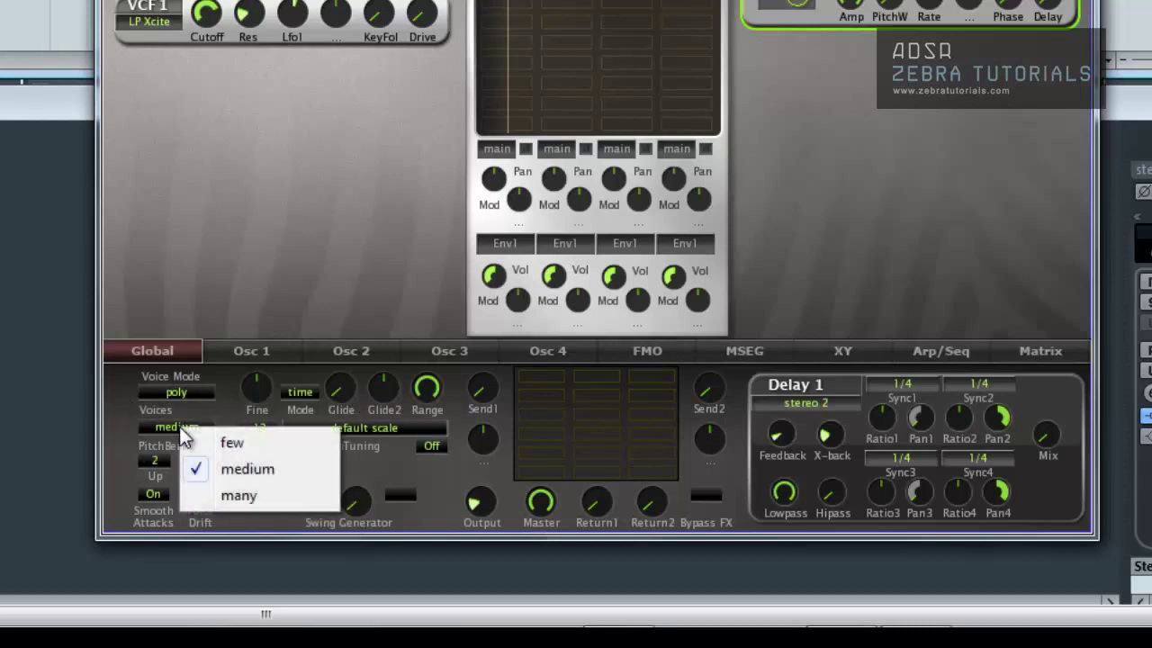
click(126, 414)
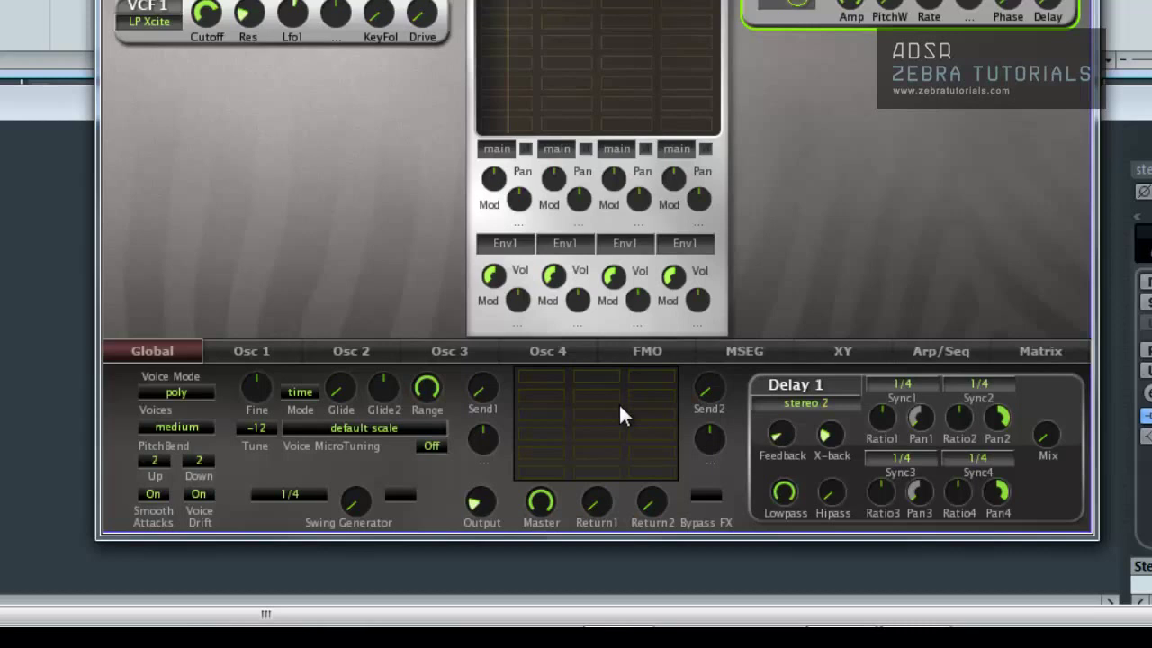
click(547, 383)
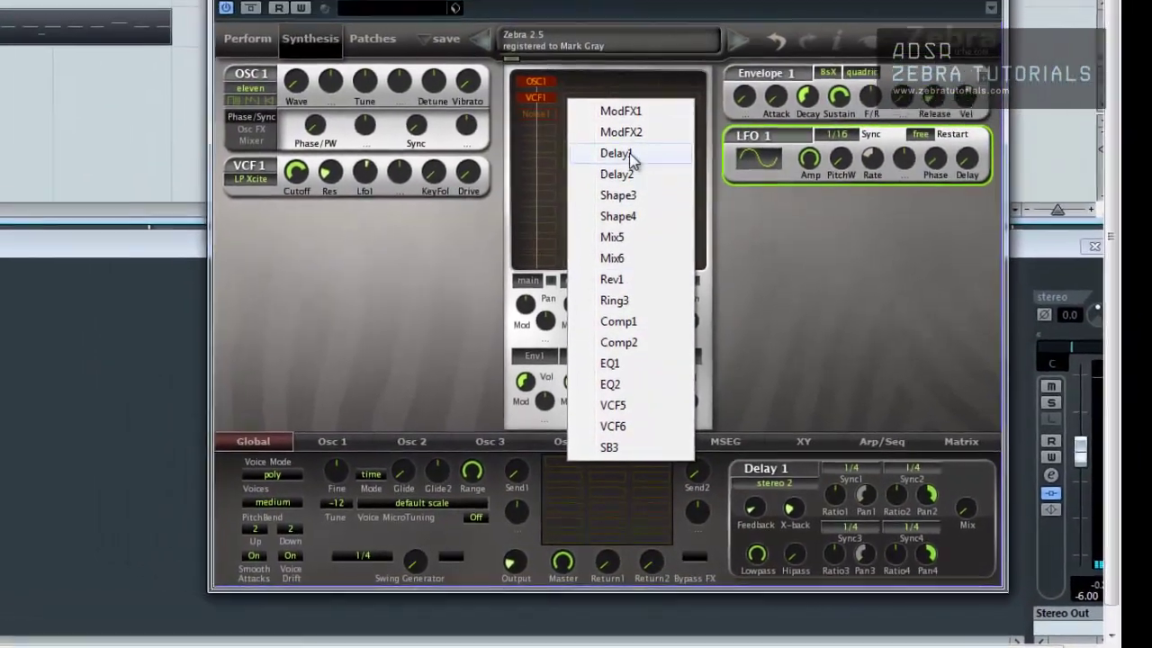
- Add Delay1 to the FX grid with a raised mix, and Rev1 in the slot below
click(633, 154)
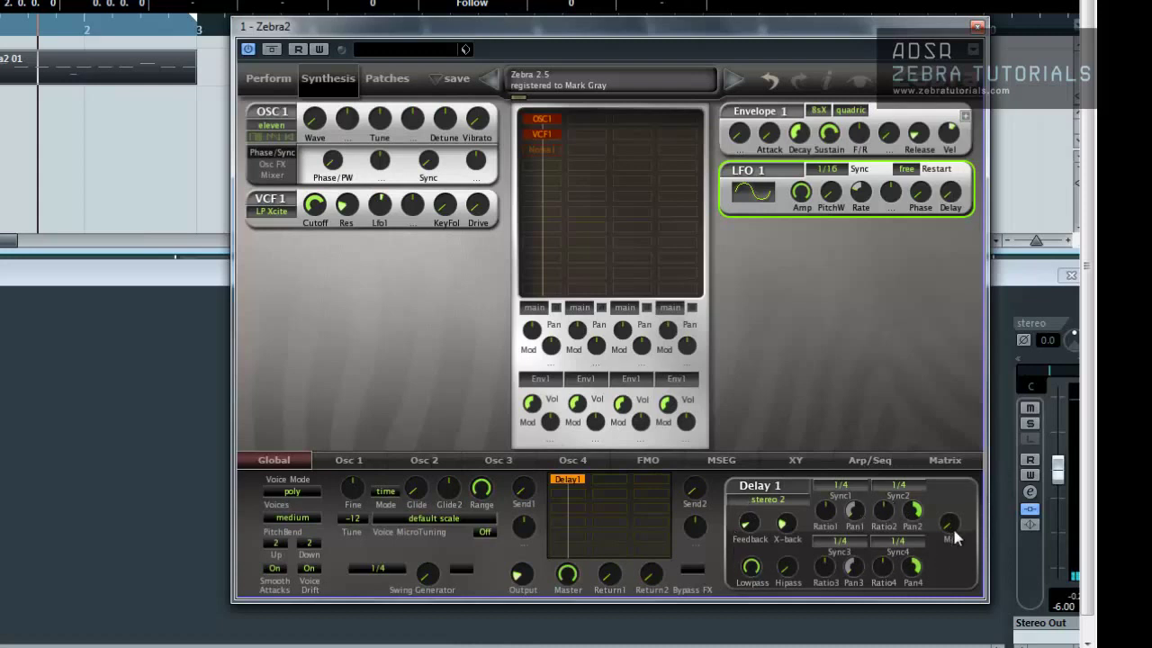
drag(949, 532, 951, 506)
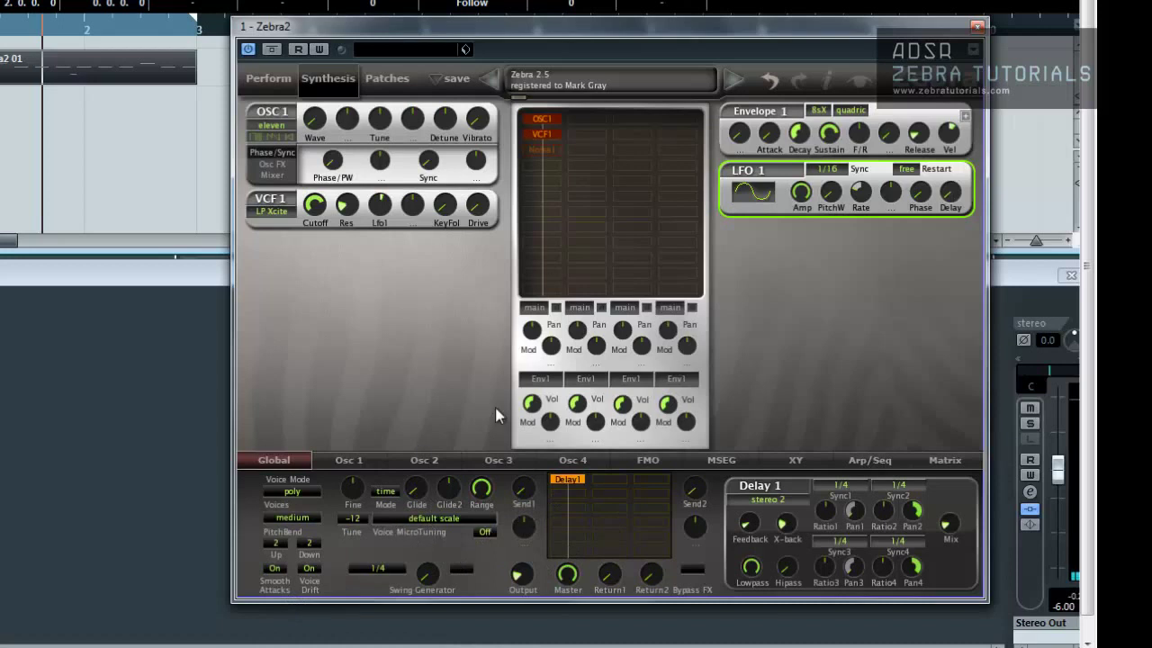
click(580, 496)
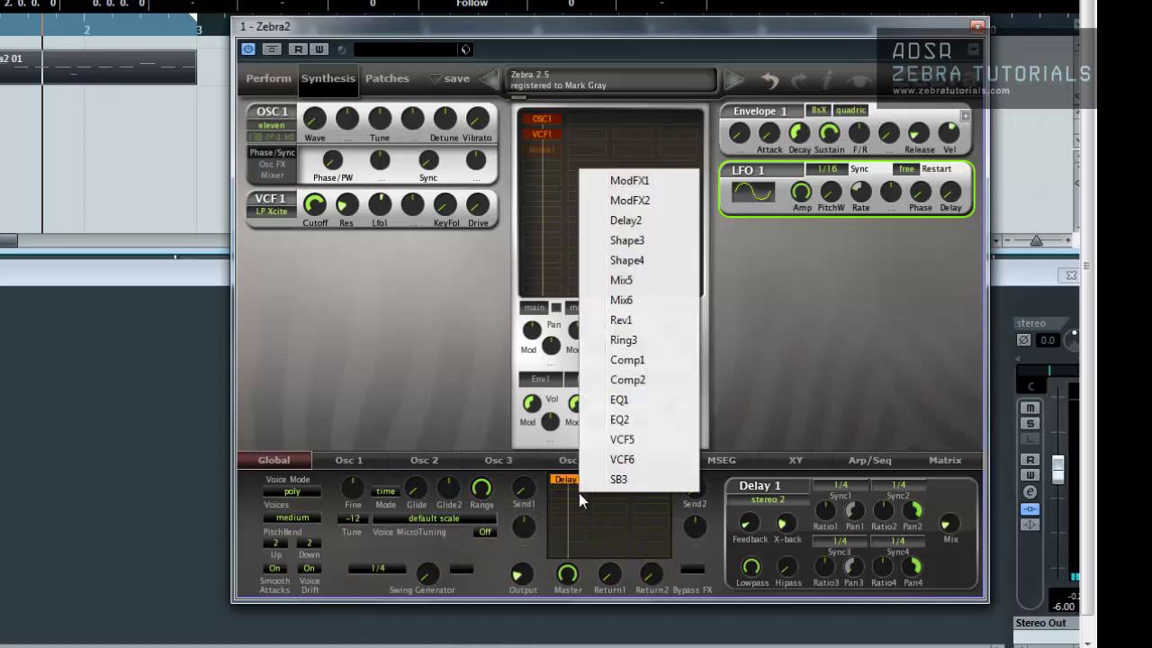
click(649, 330)
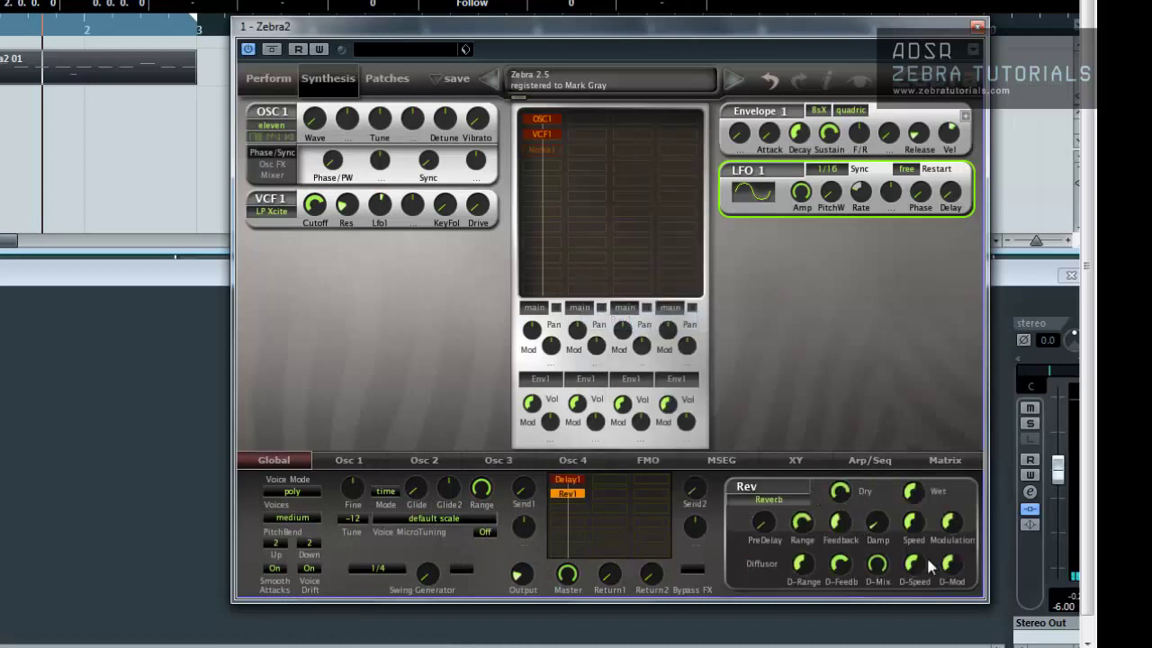
- Start playback and set Rev1 to MetalVerb with Wet 100 and Dry 0
key(space)
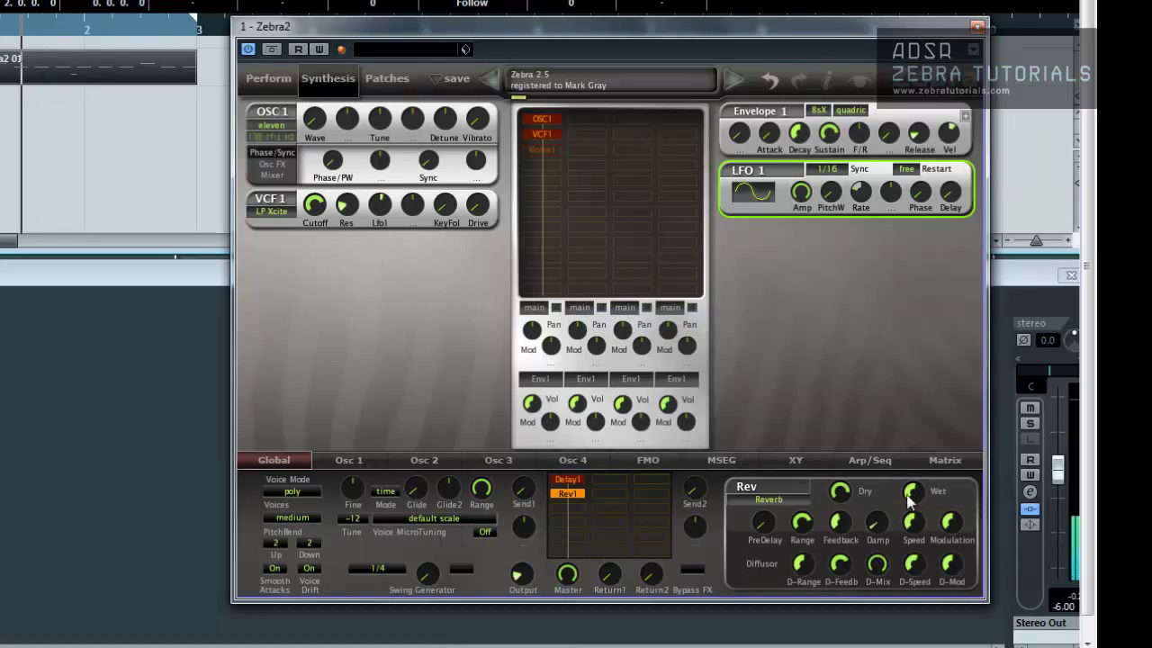
click(771, 500)
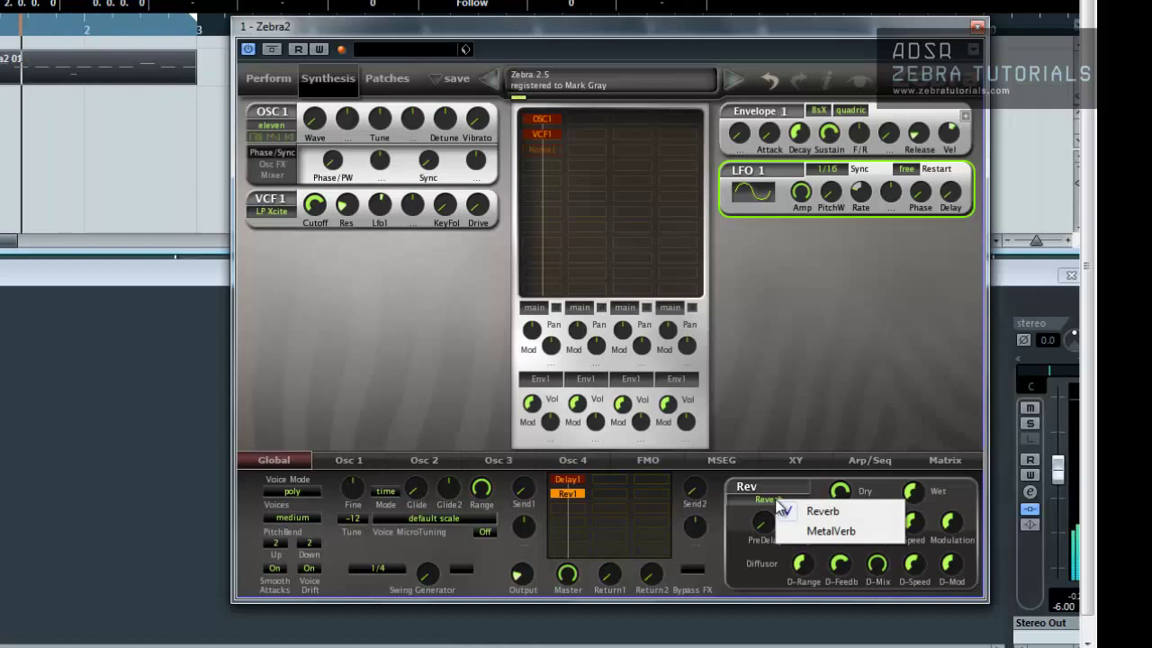
click(810, 531)
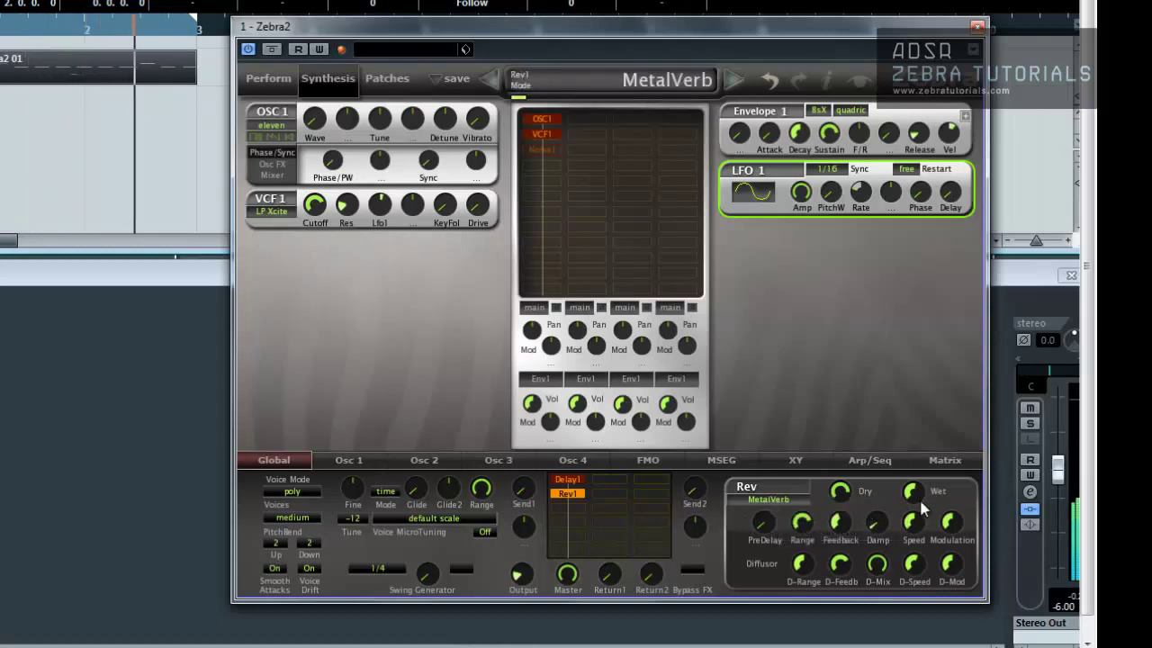
drag(913, 491, 904, 312)
drag(844, 492, 845, 576)
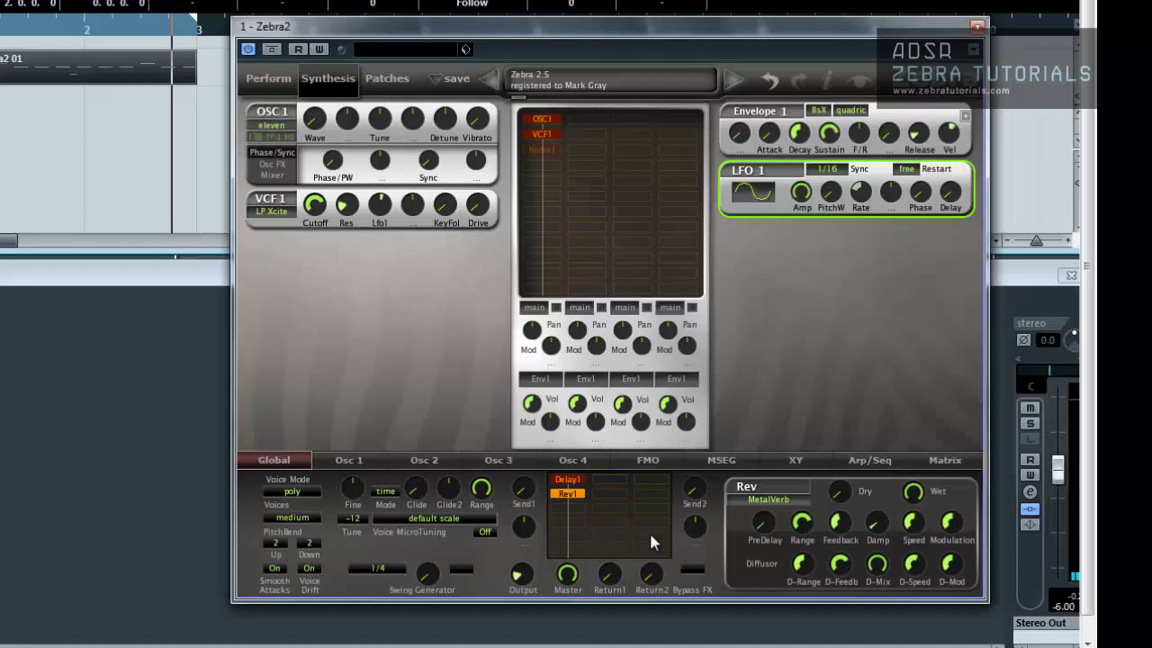
- Cycle twice through the Osc 1, Osc 2, Osc 3 and Osc 4 pages, ending on Osc 1
click(351, 459)
click(427, 461)
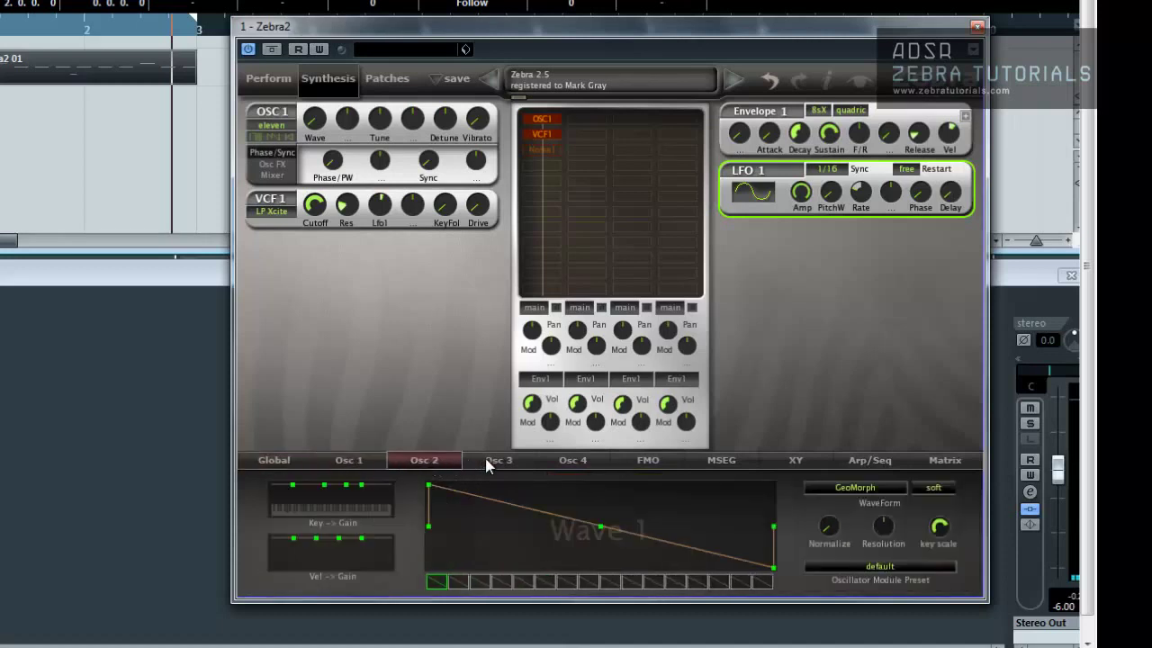
click(499, 460)
click(573, 460)
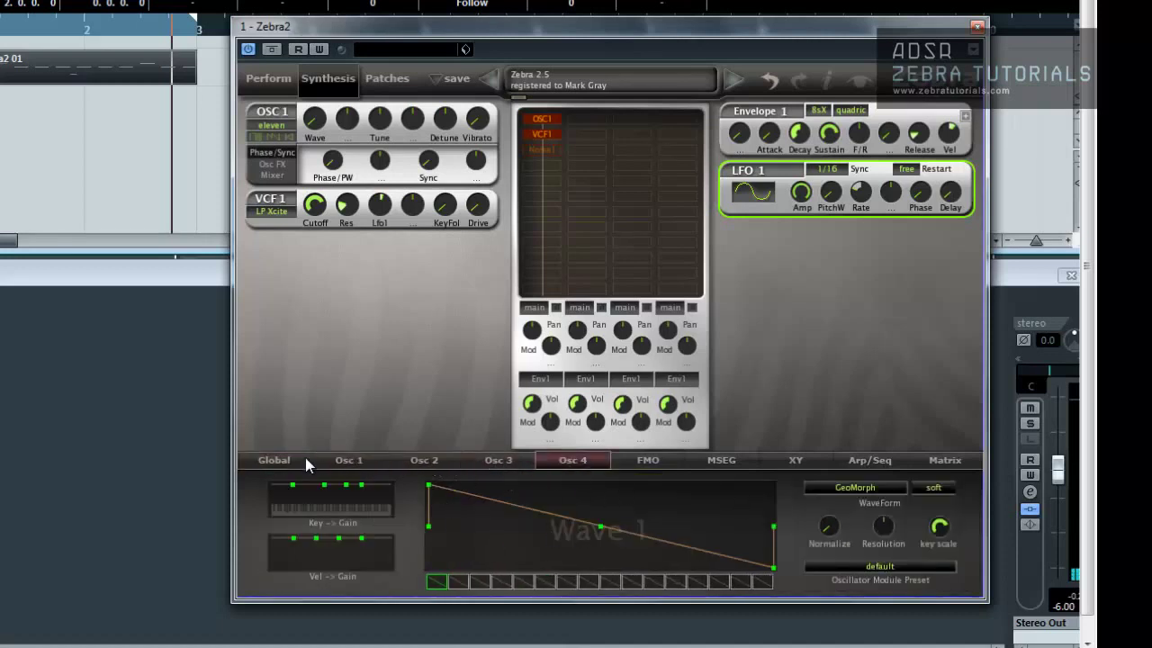
click(353, 460)
click(425, 460)
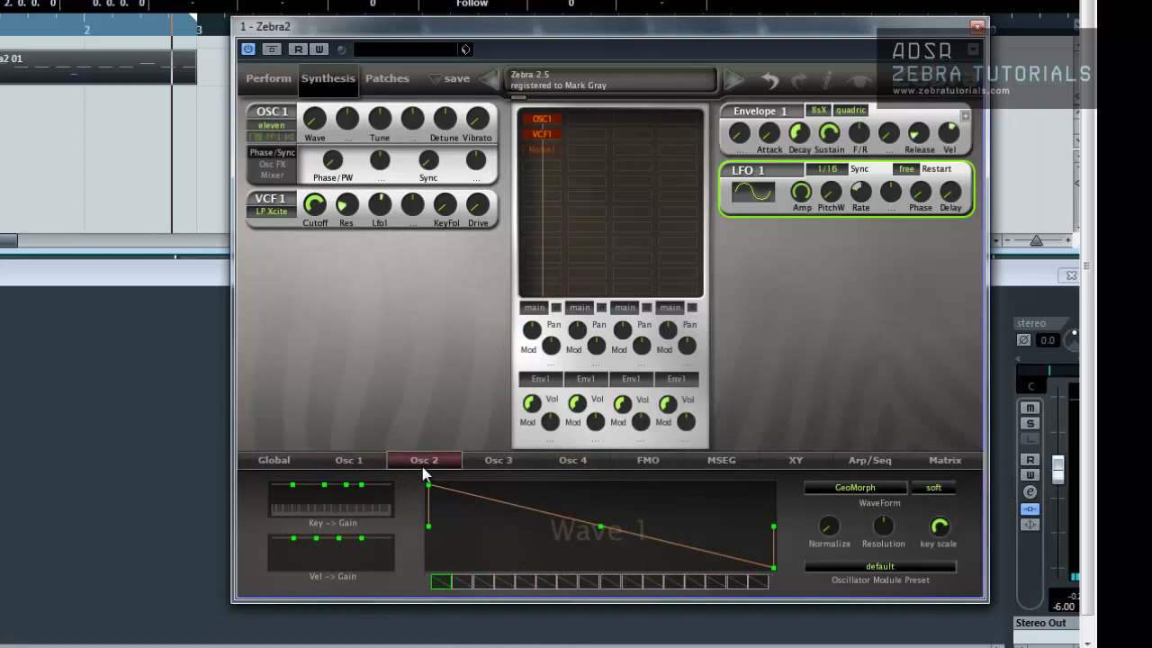
click(498, 461)
click(560, 461)
click(348, 460)
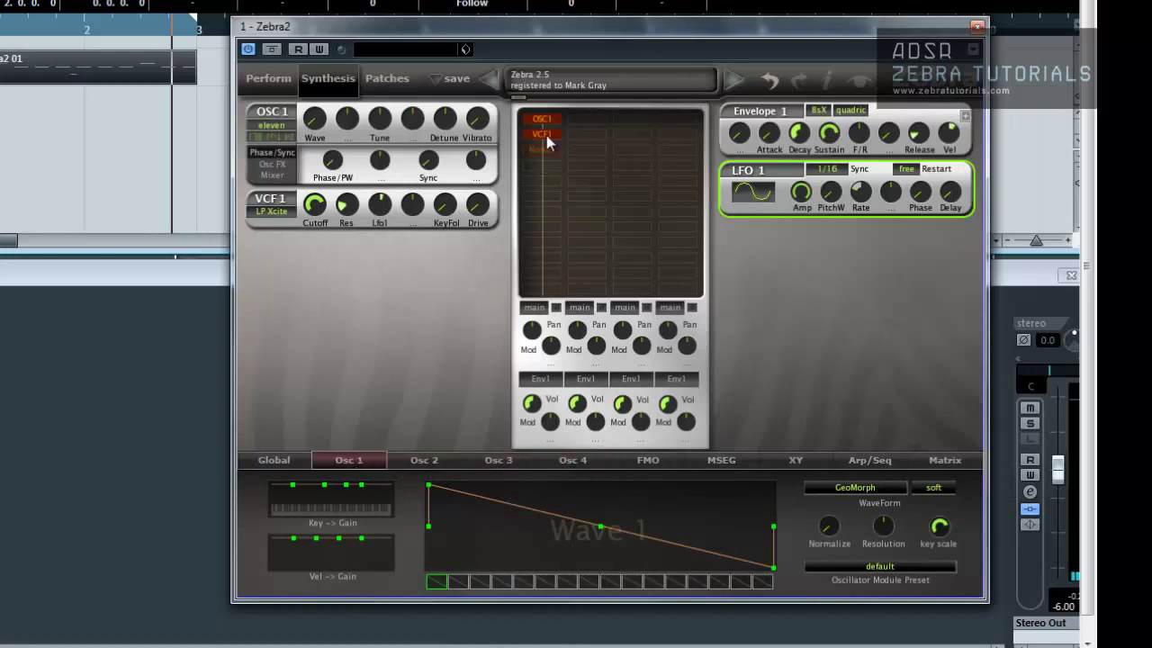
- Open and dismiss a matrix slot's module list, view Global and Delay1, then return to Osc 1's Wave 1 editor
click(553, 168)
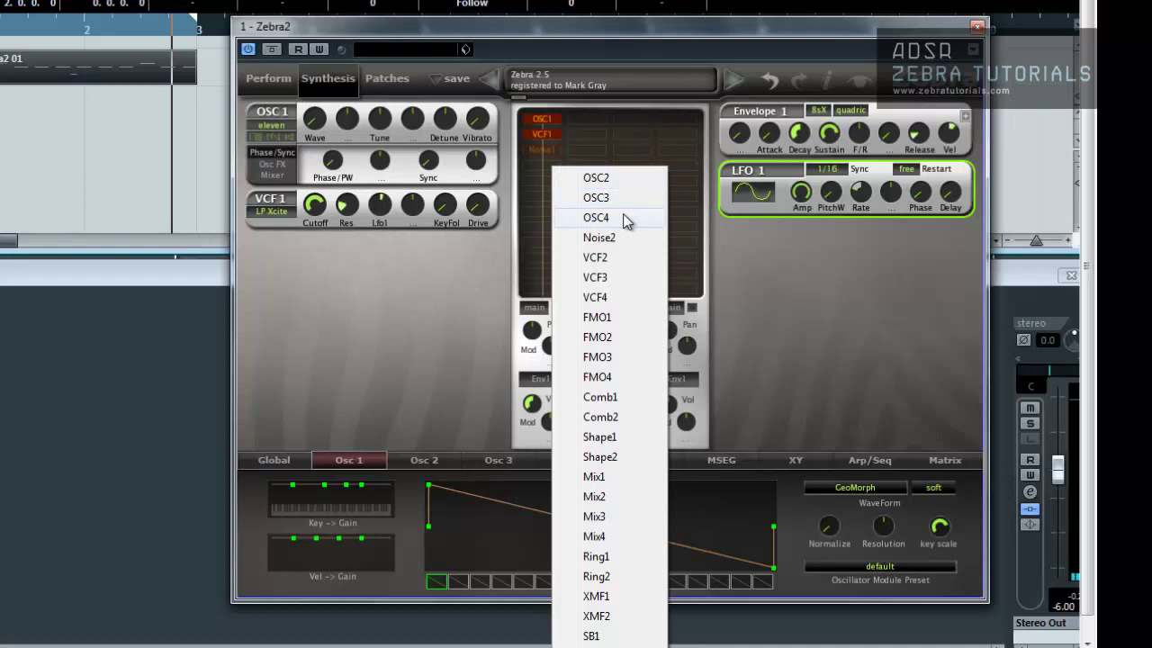
click(394, 329)
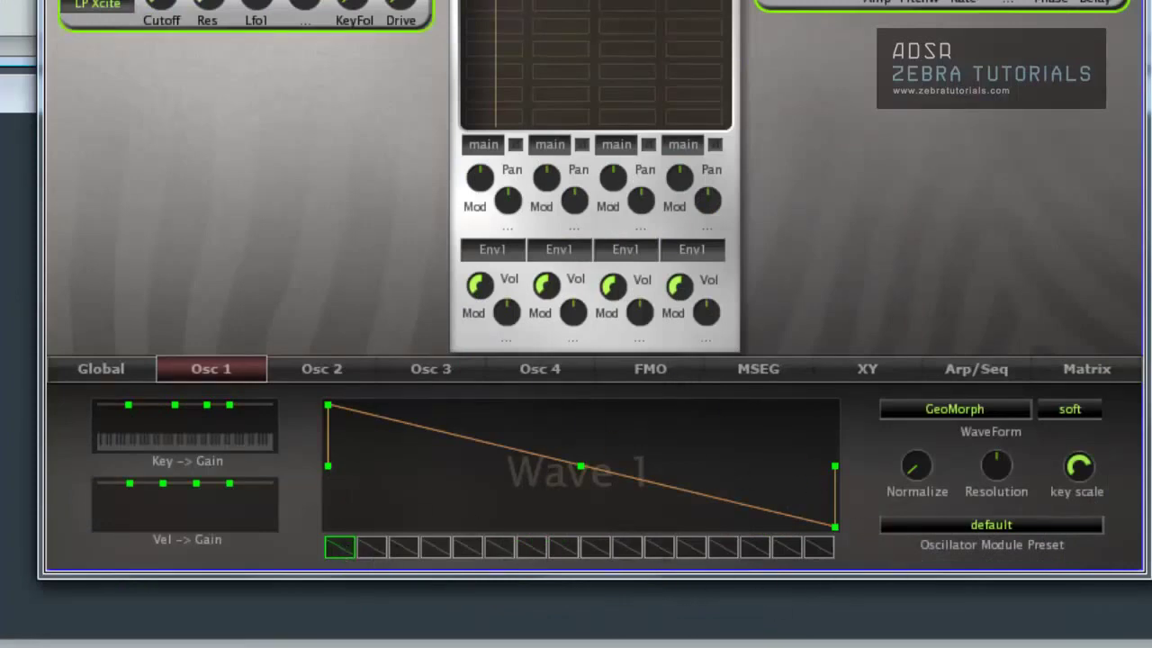
click(103, 370)
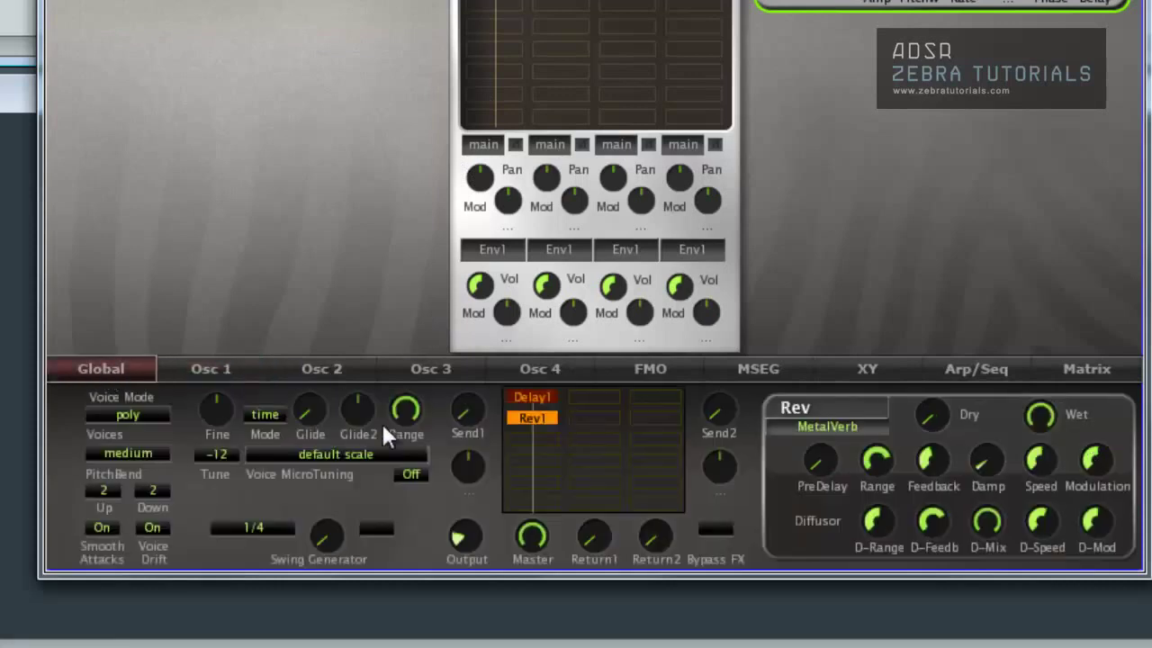
click(522, 396)
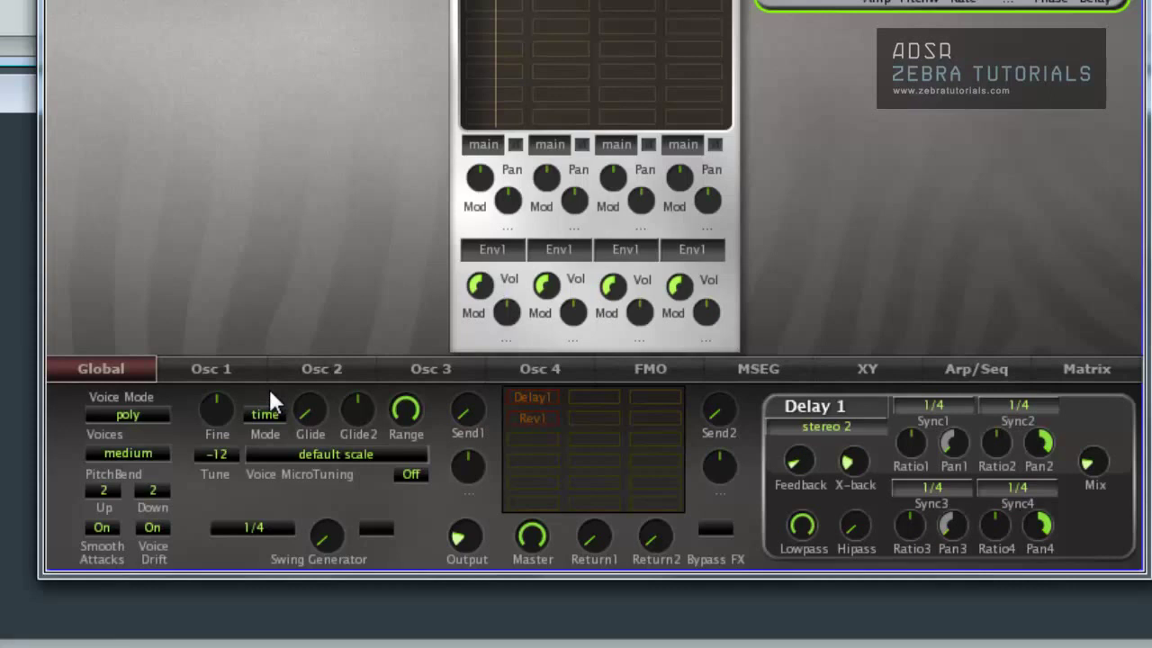
click(239, 371)
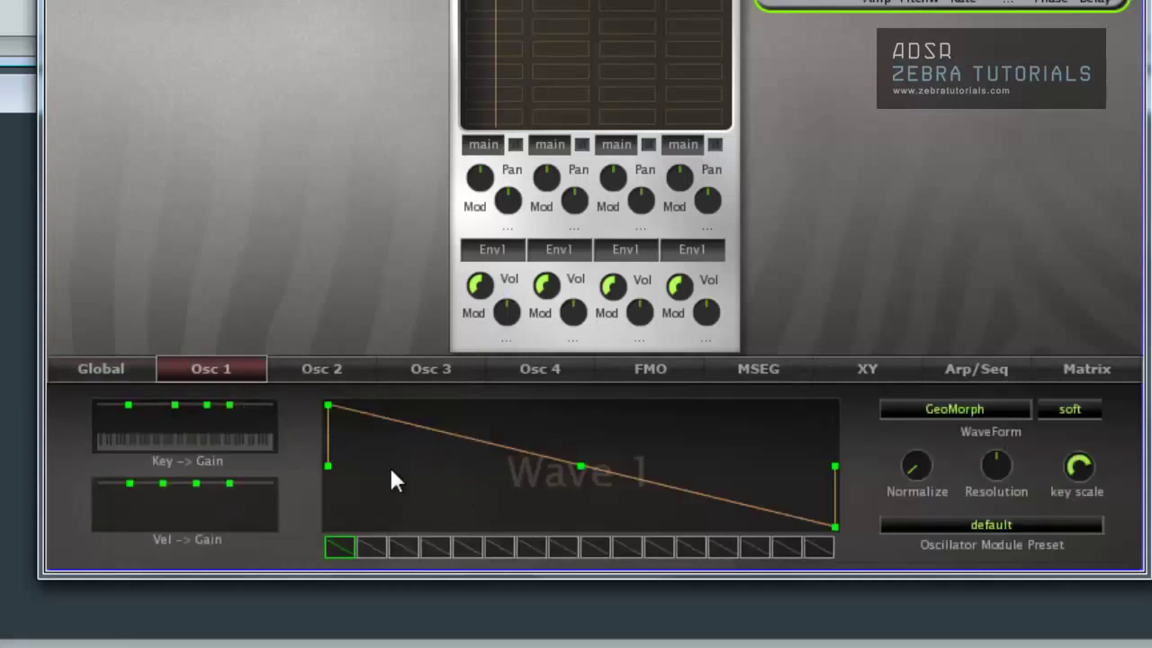
right_click(538, 465)
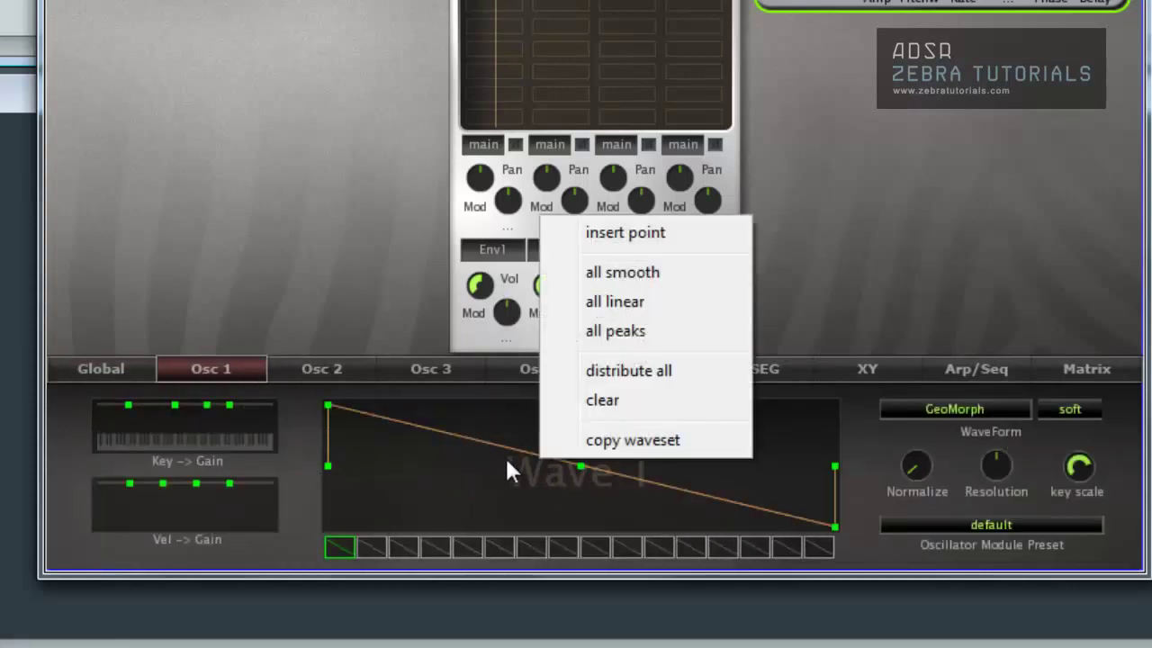
- Insert two points on Osc 1's Wave 1 and drag them into a dip-peak-dip zigzag
click(629, 233)
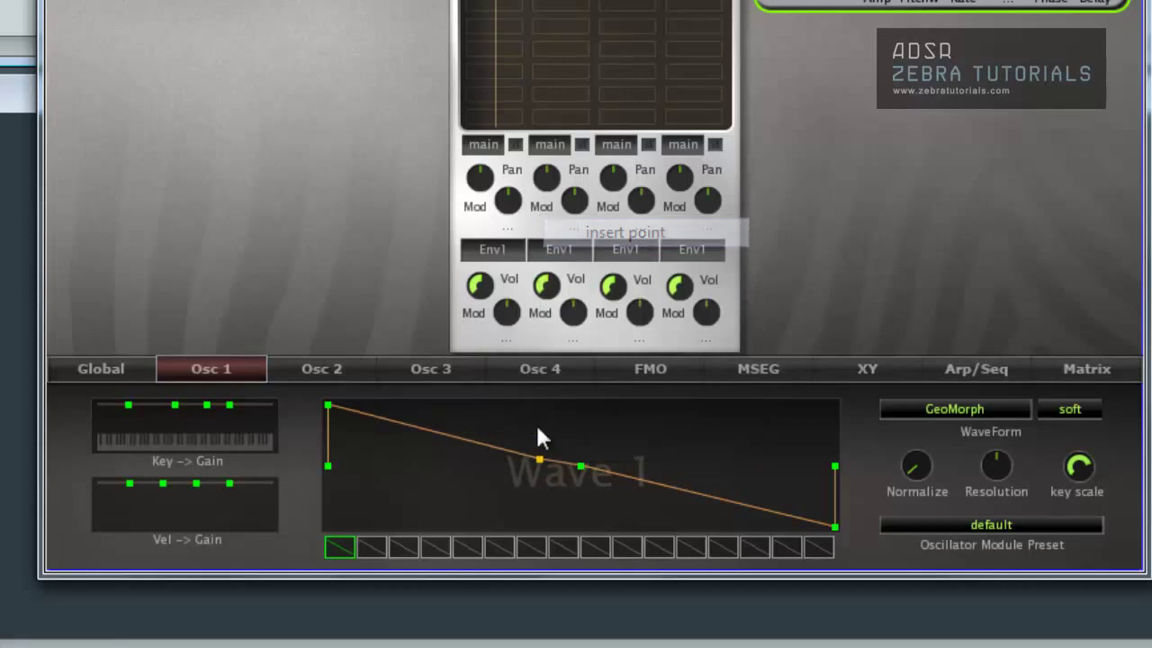
right_click(488, 437)
click(569, 213)
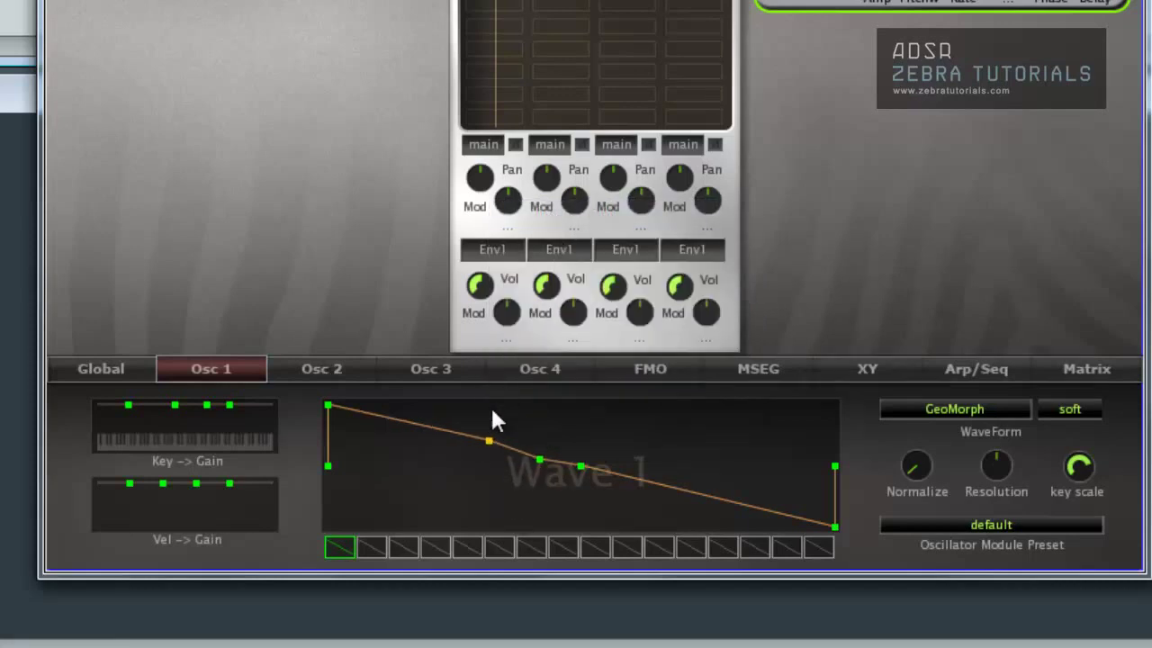
drag(488, 441, 381, 510)
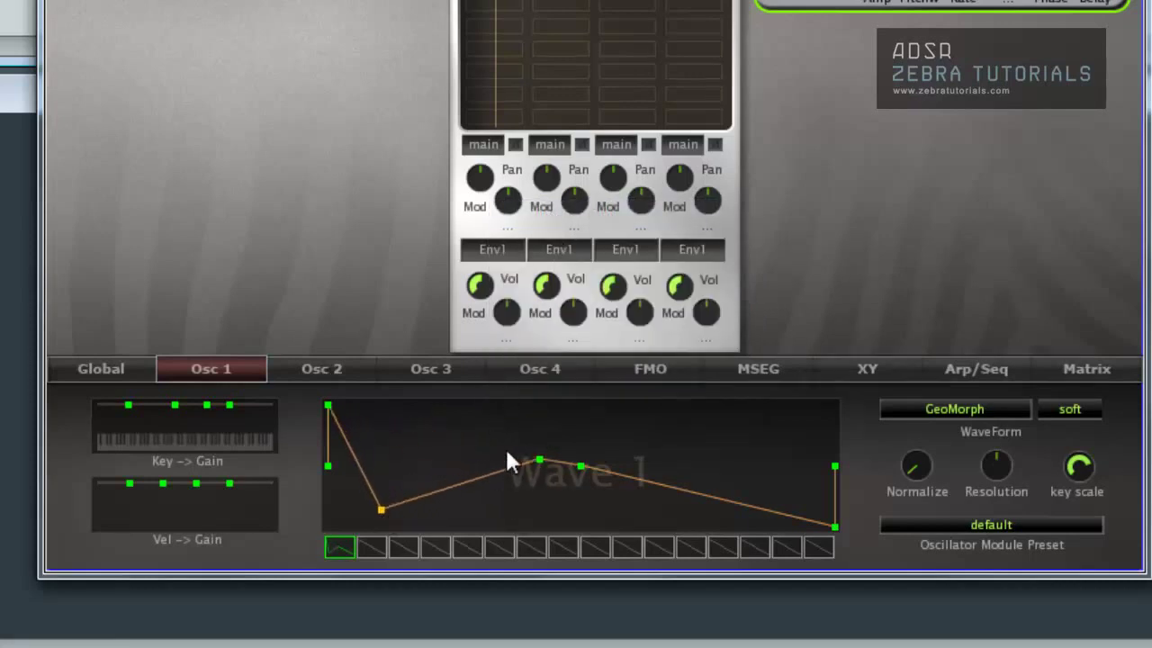
drag(539, 462, 426, 429)
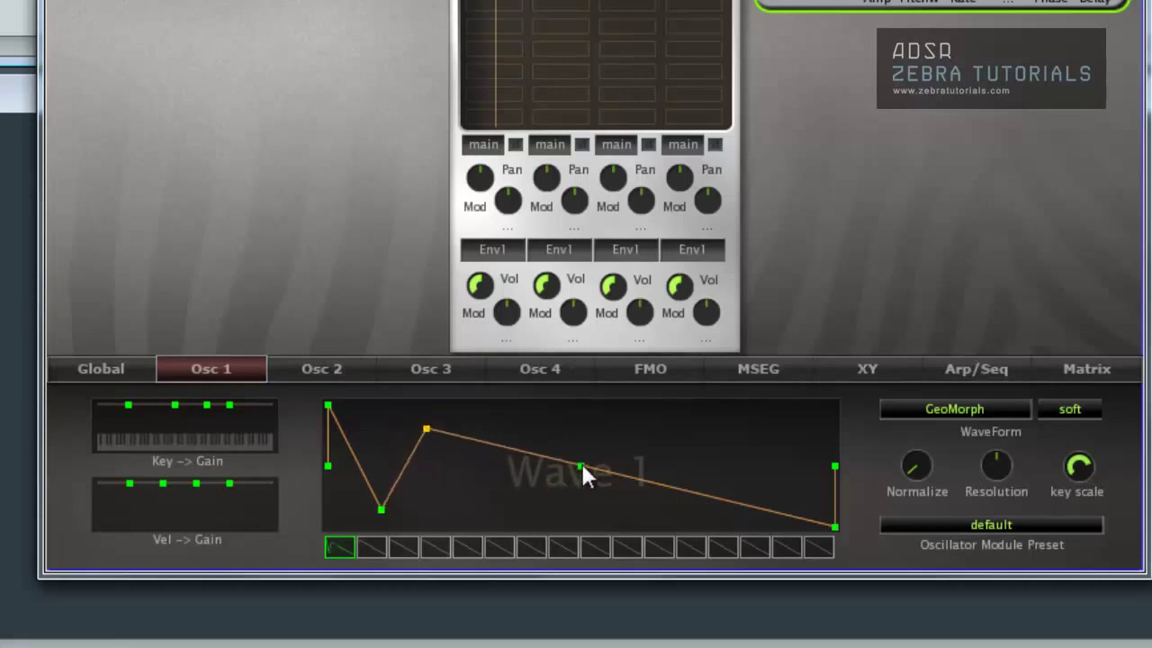
drag(581, 467, 511, 509)
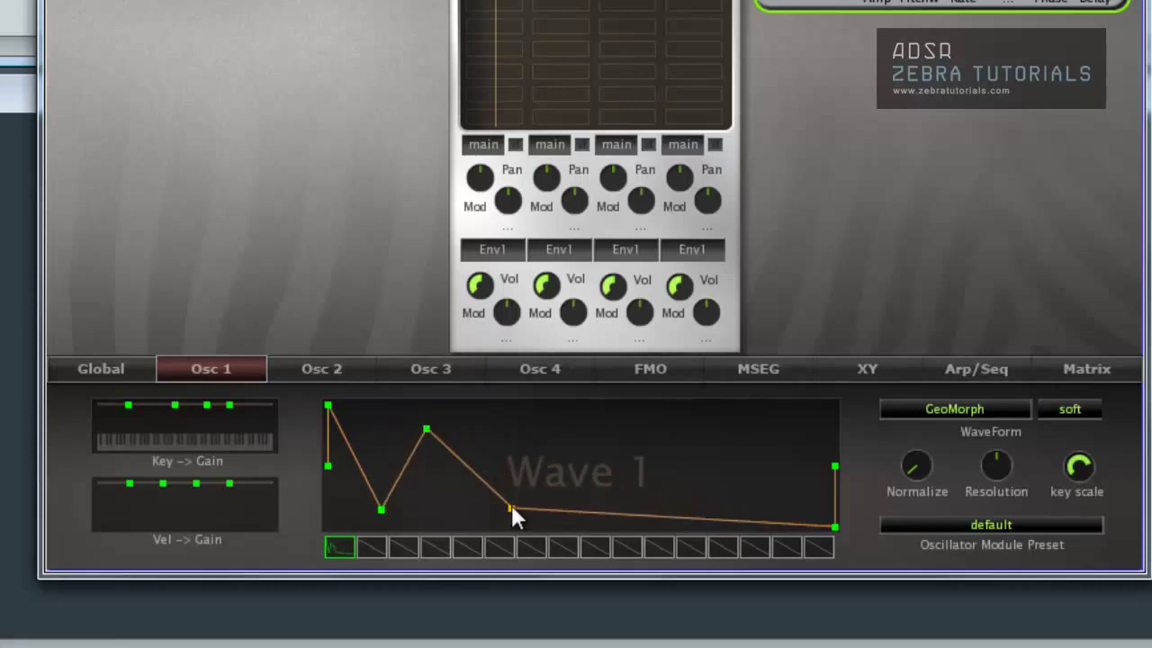
drag(833, 523, 522, 441)
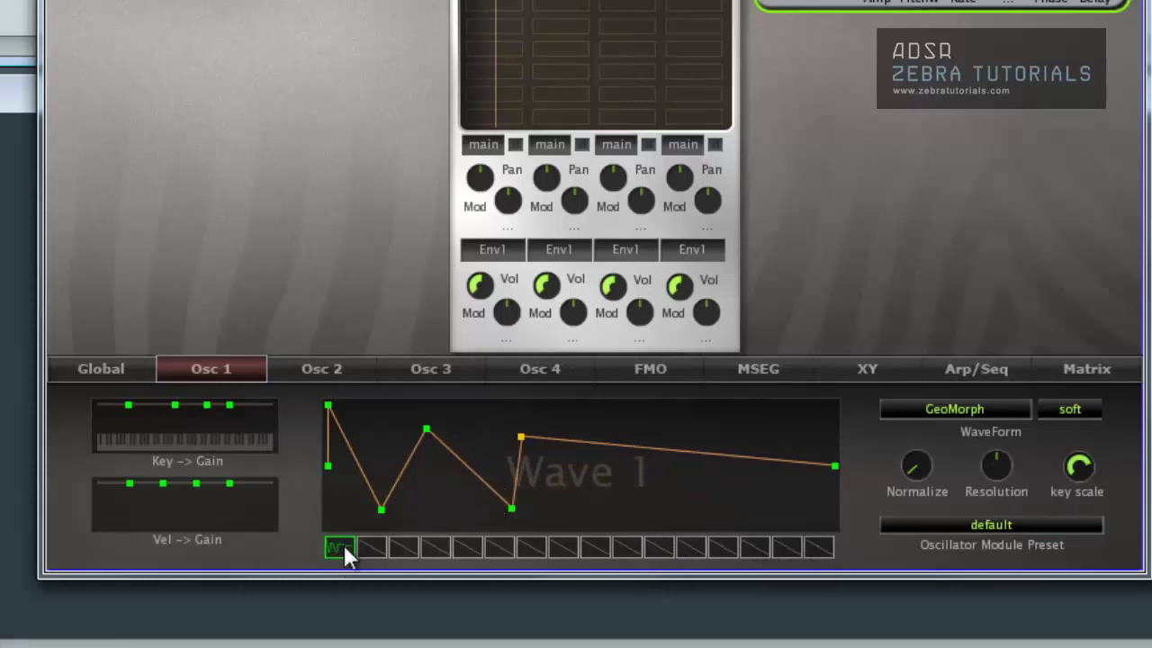
- Shape Wave 16 into a pulse: a short high plateau dropping to a flat low floor
click(819, 549)
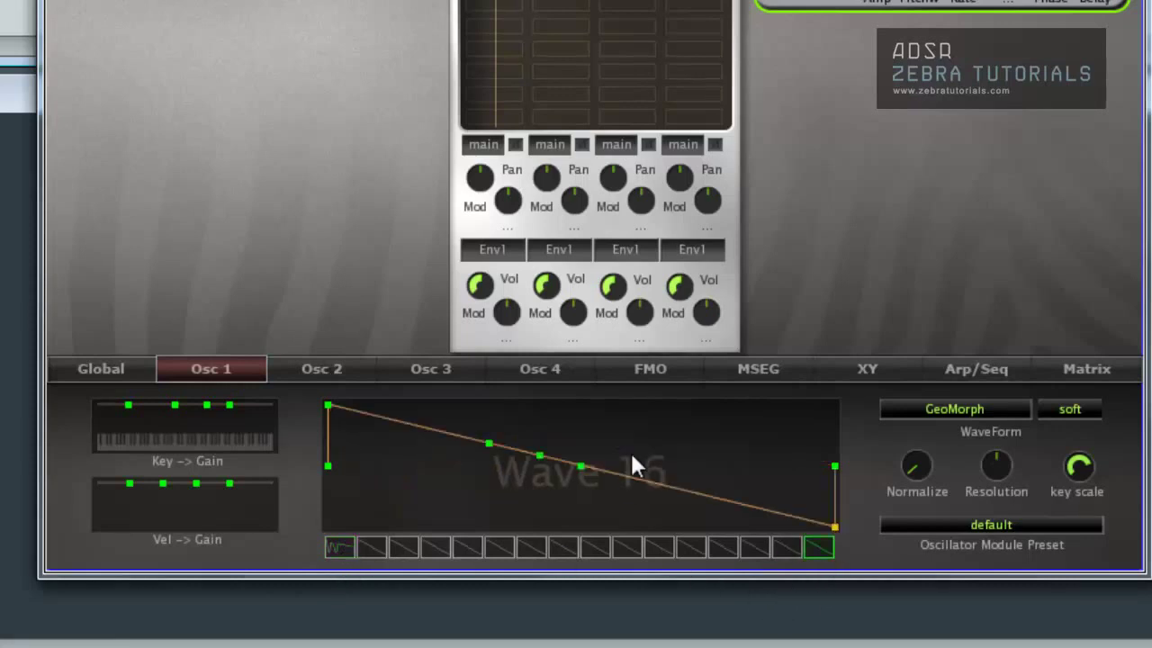
drag(531, 458, 460, 406)
drag(533, 471, 461, 569)
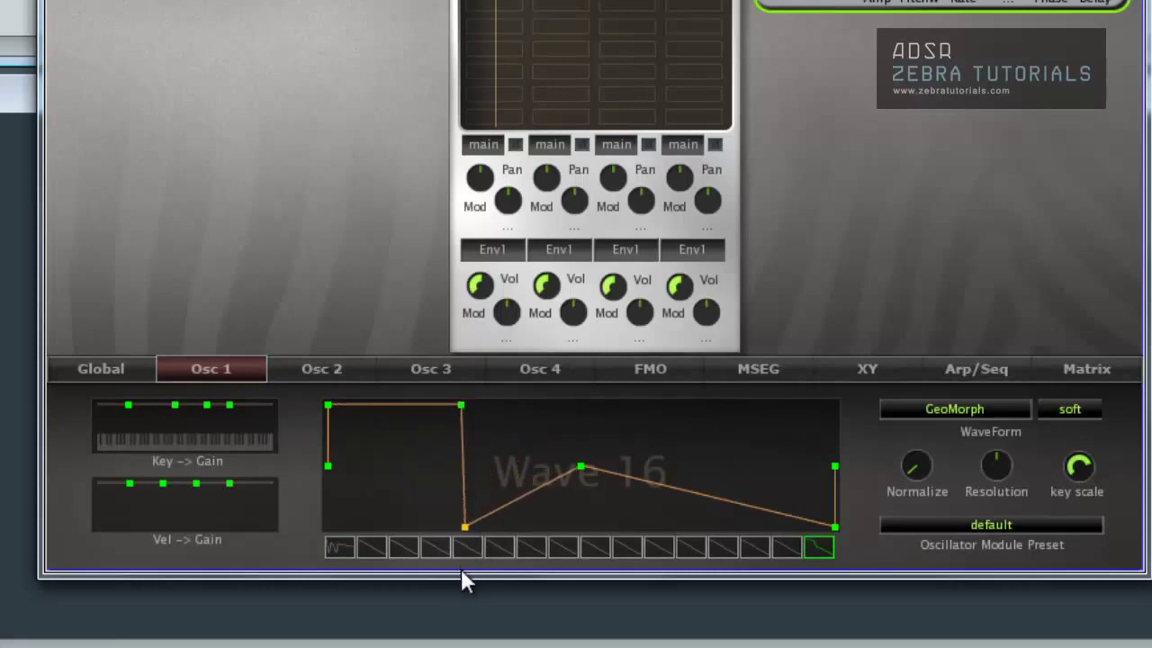
click(579, 467)
drag(580, 466, 592, 531)
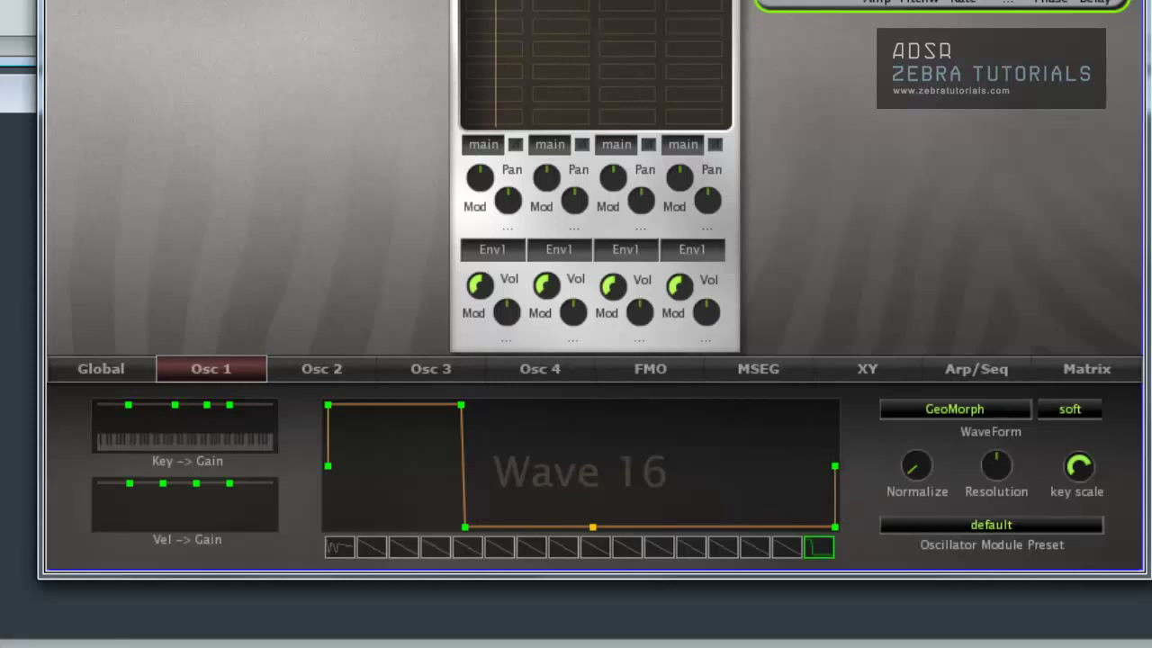
click(106, 366)
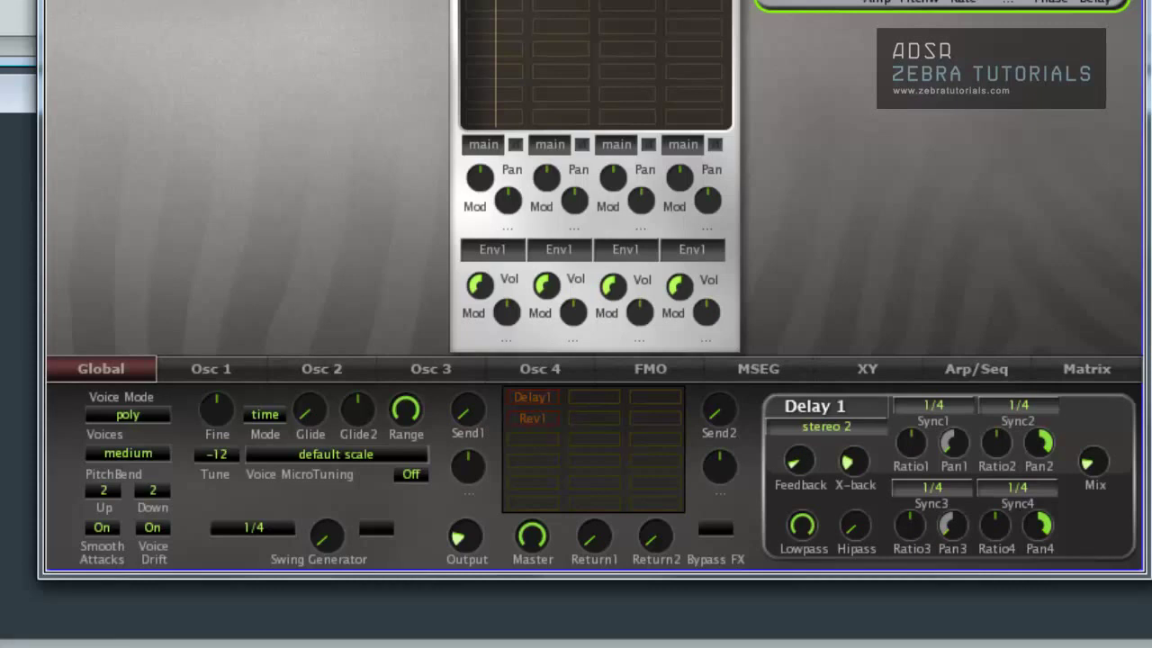
click(227, 370)
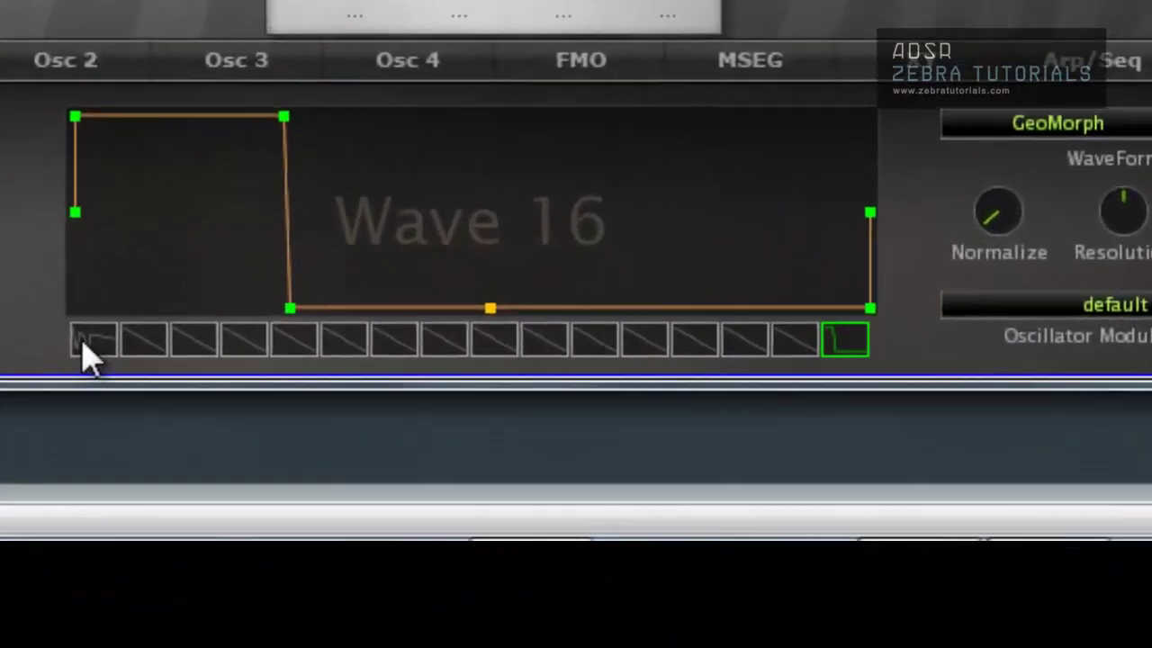
- With Wave 1 selected, morph slots 2–15 up to Wave 16 and sweep through the blended waves
click(86, 342)
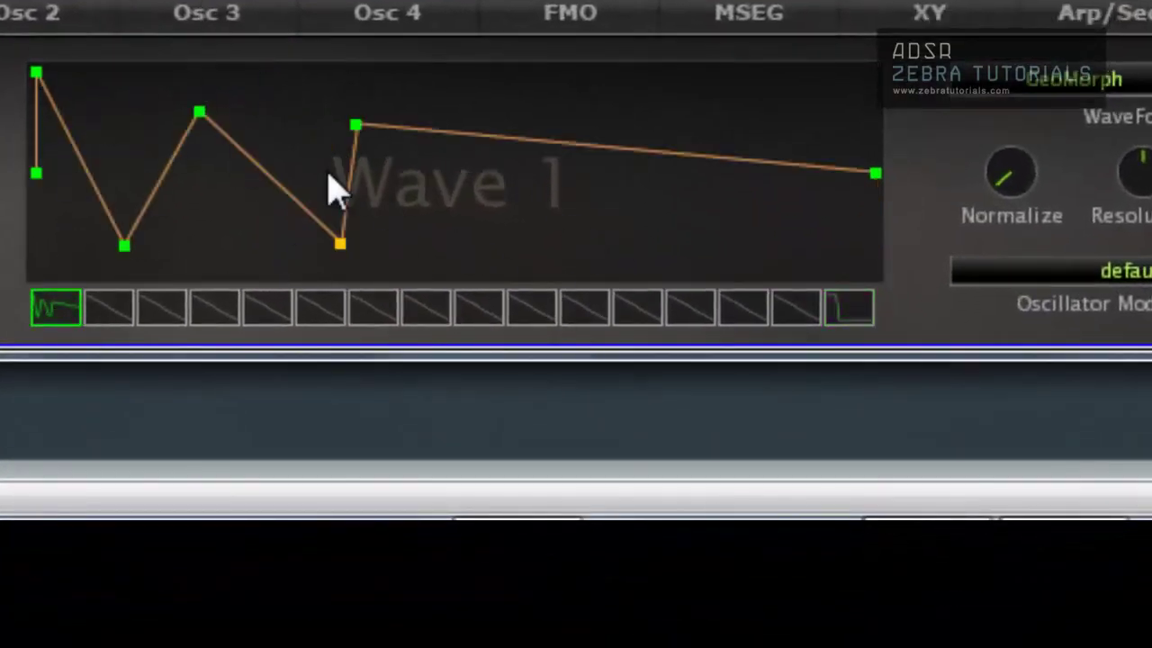
right_click(846, 315)
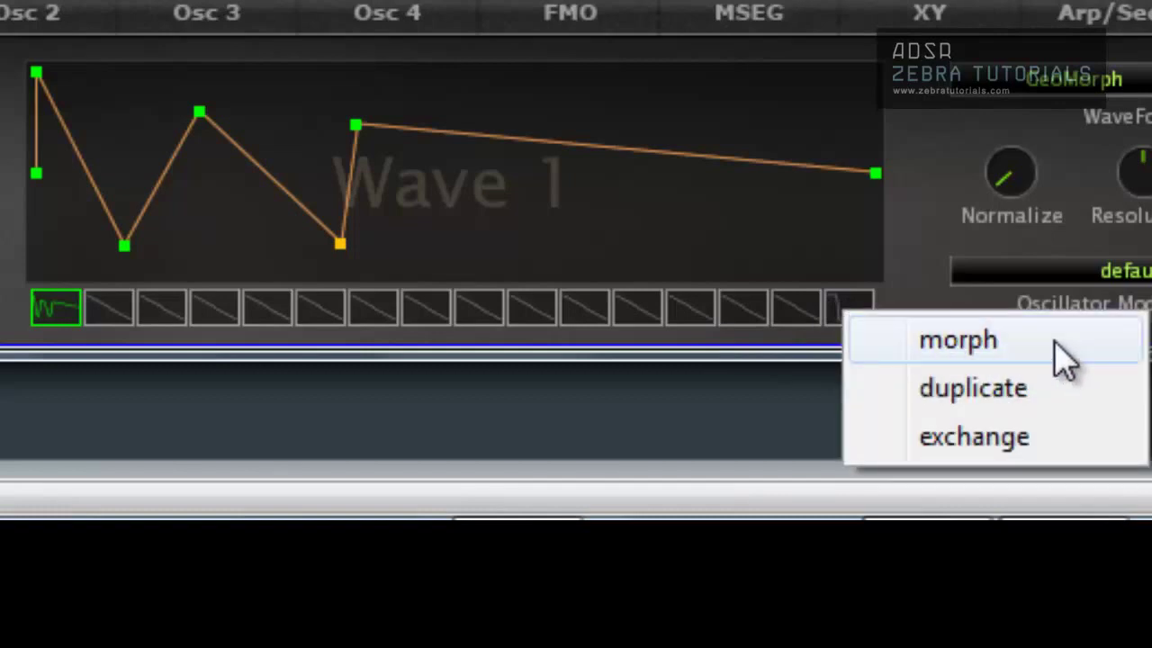
click(42, 327)
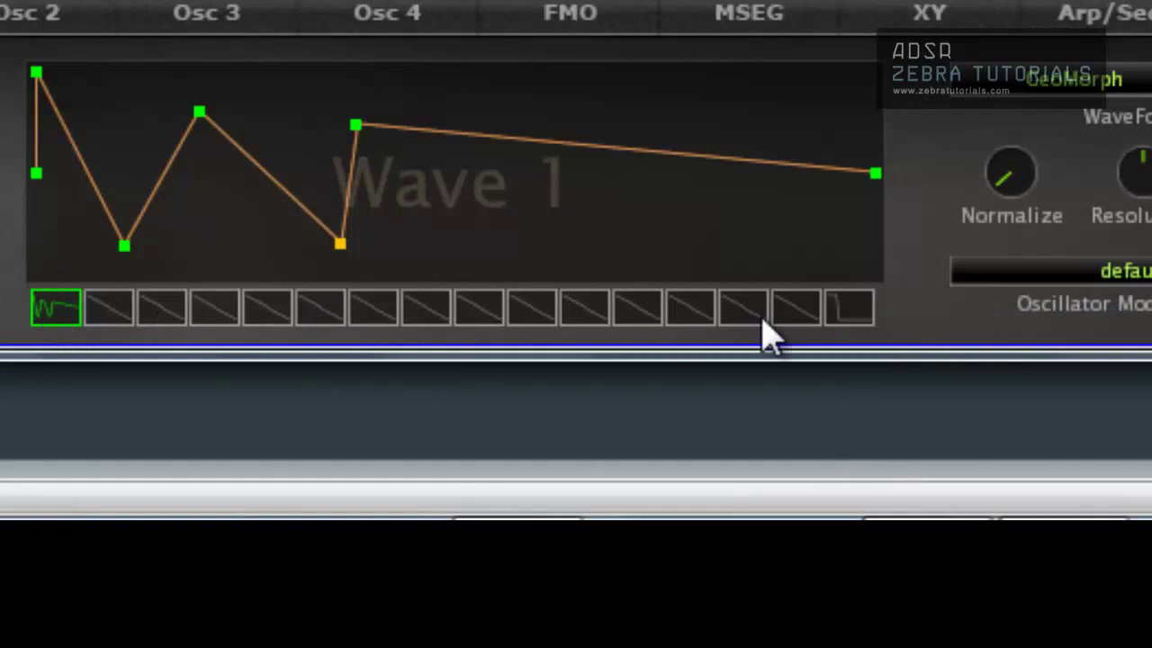
click(855, 320)
click(38, 306)
right_click(845, 313)
click(927, 335)
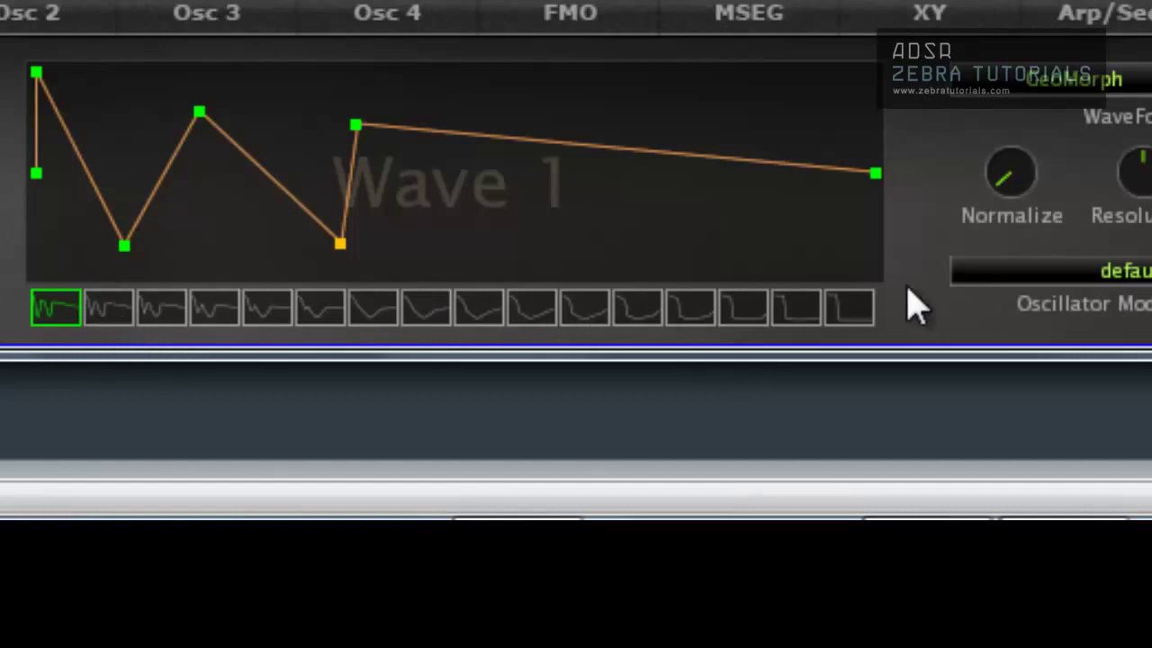
drag(67, 317, 276, 347)
drag(345, 356, 462, 355)
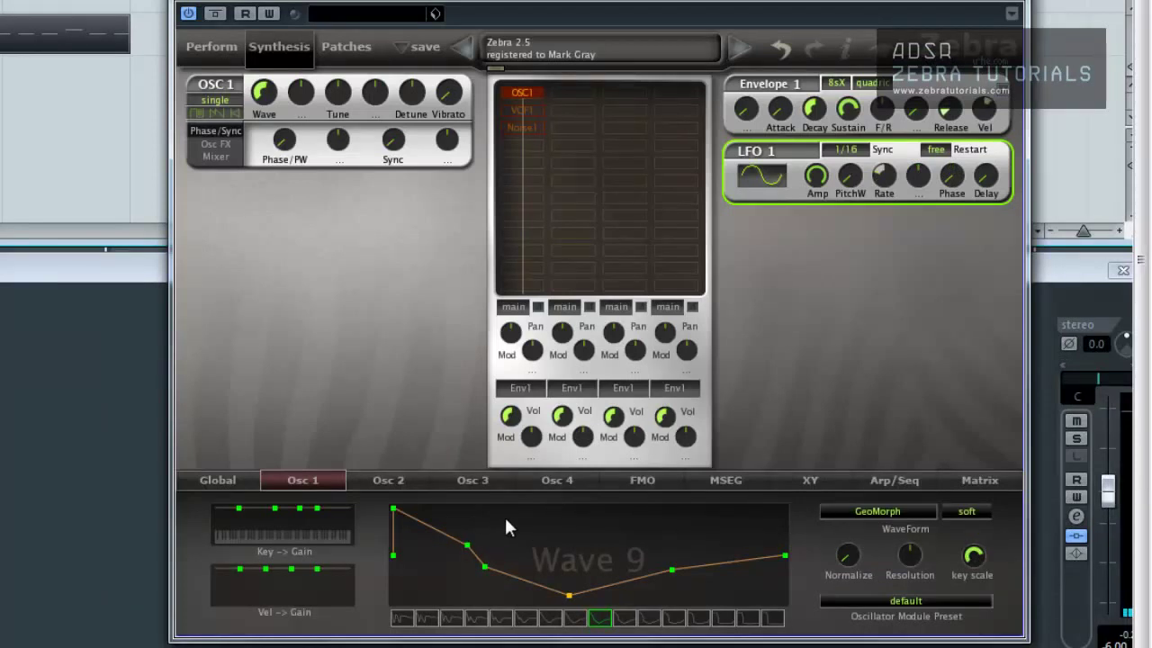
- Look through the Osc 3, Osc 4 and Osc 1 settings pages
click(470, 479)
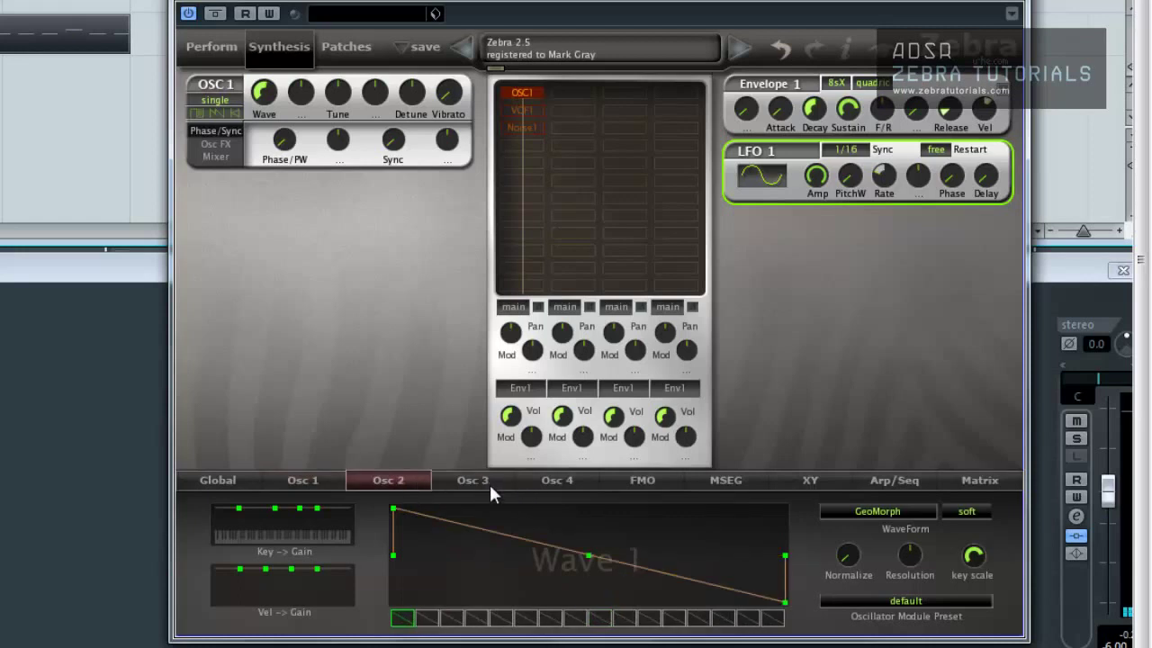
click(559, 479)
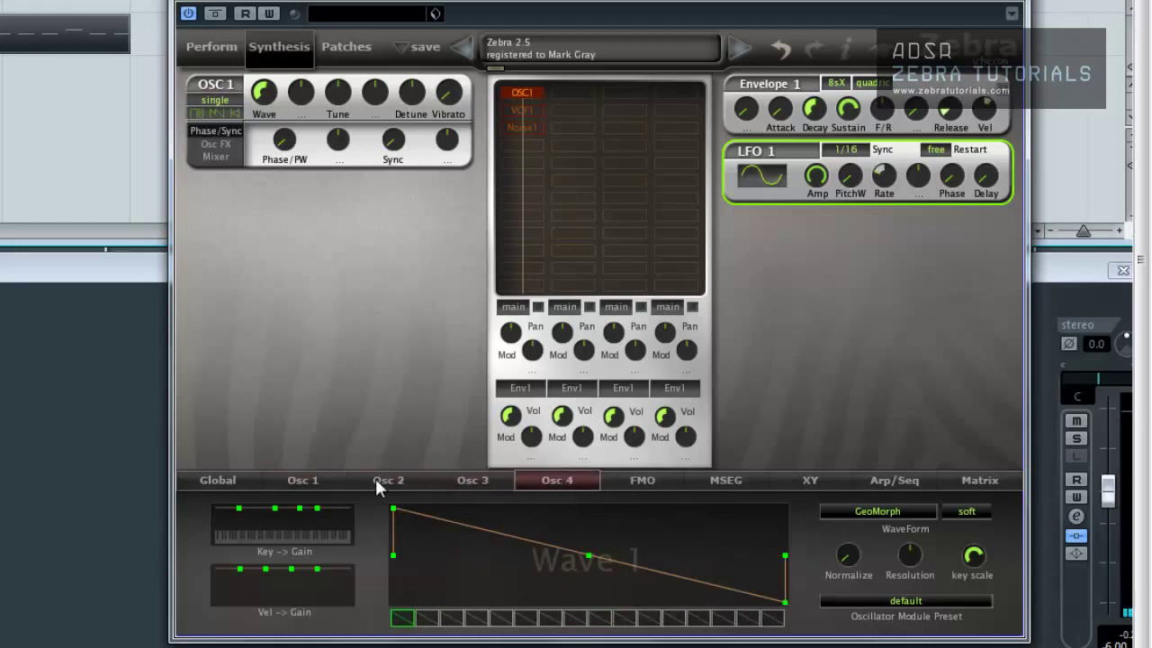
click(303, 480)
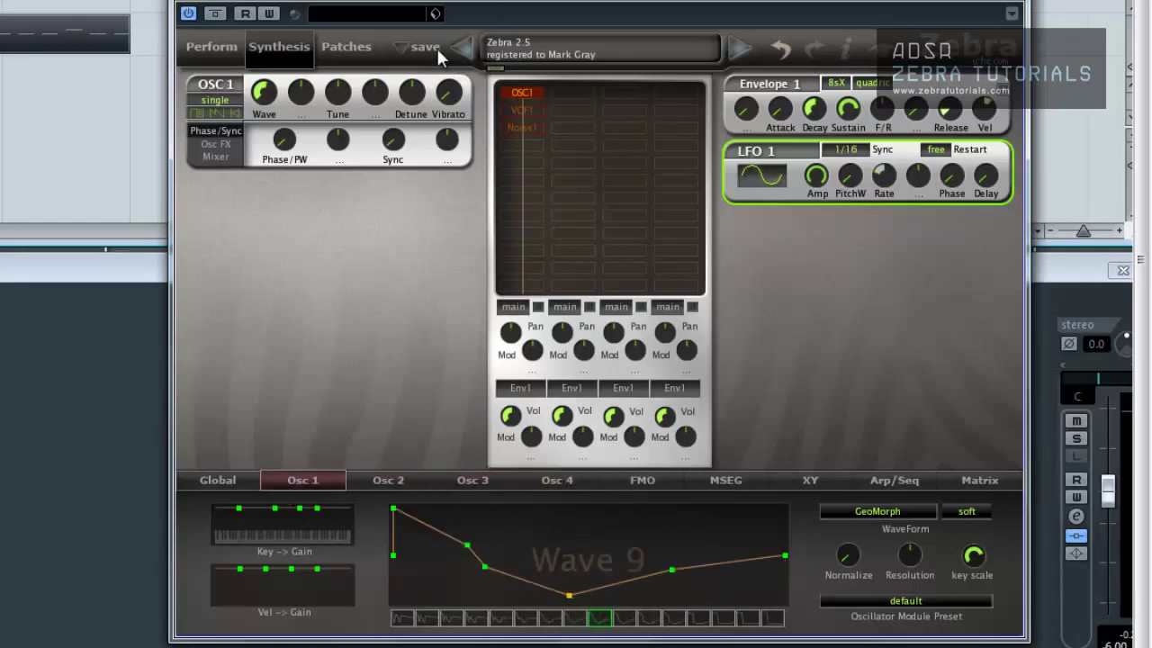
- Load the initialize patch from the patch browser and return to the Synthesis page
click(362, 48)
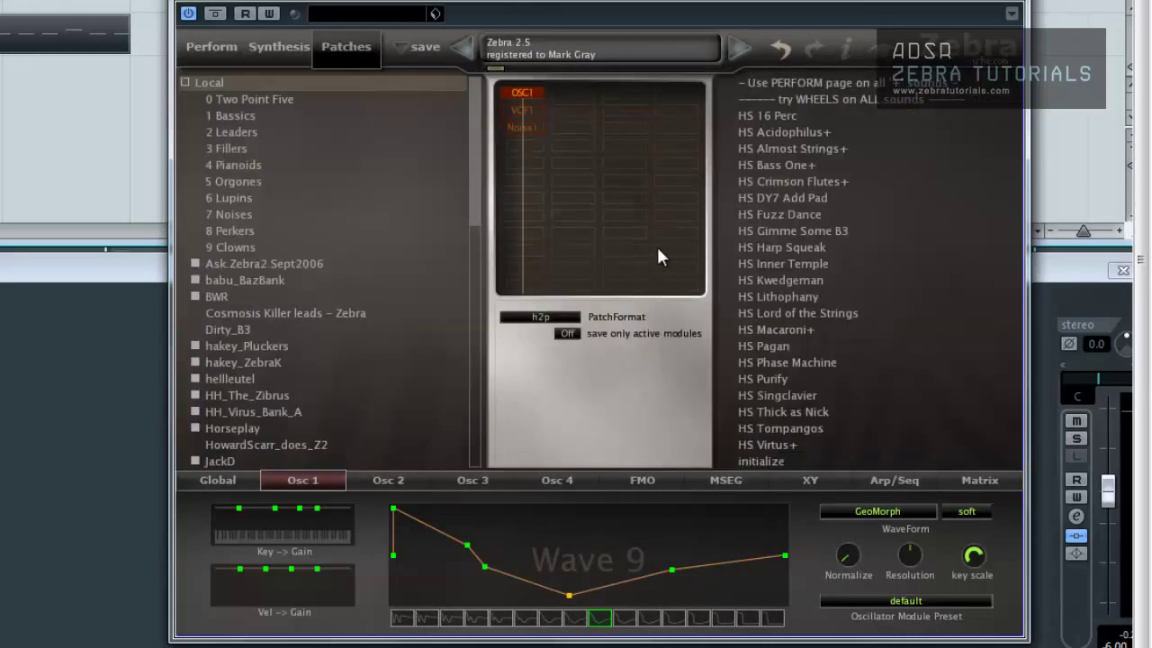
click(764, 457)
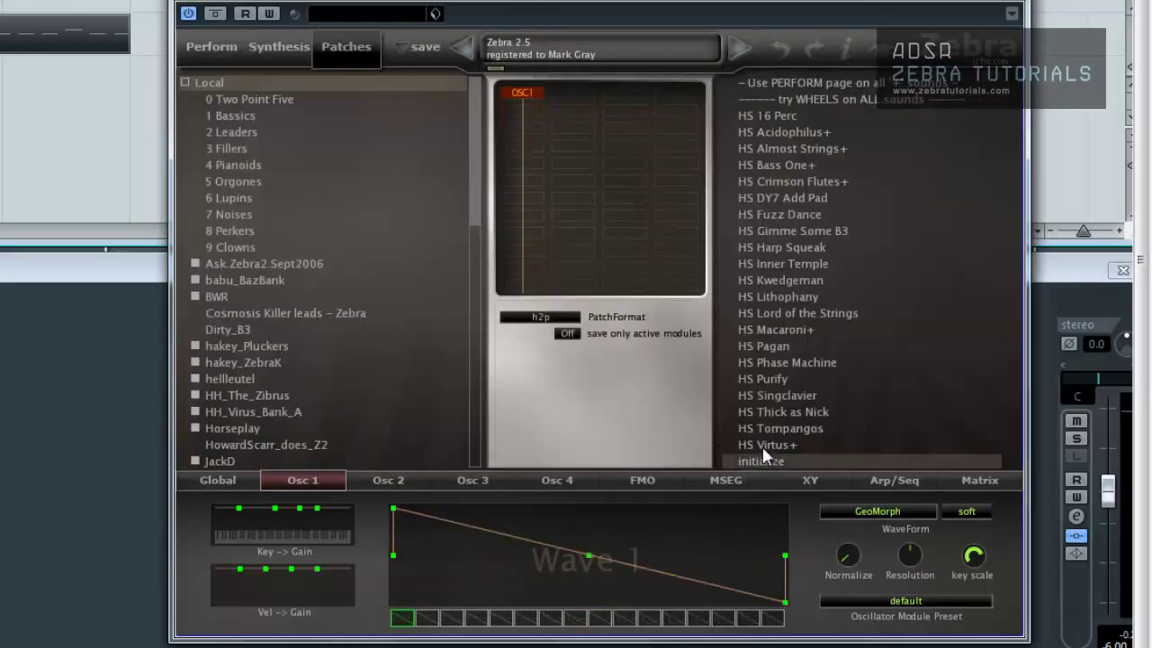
click(232, 48)
click(279, 48)
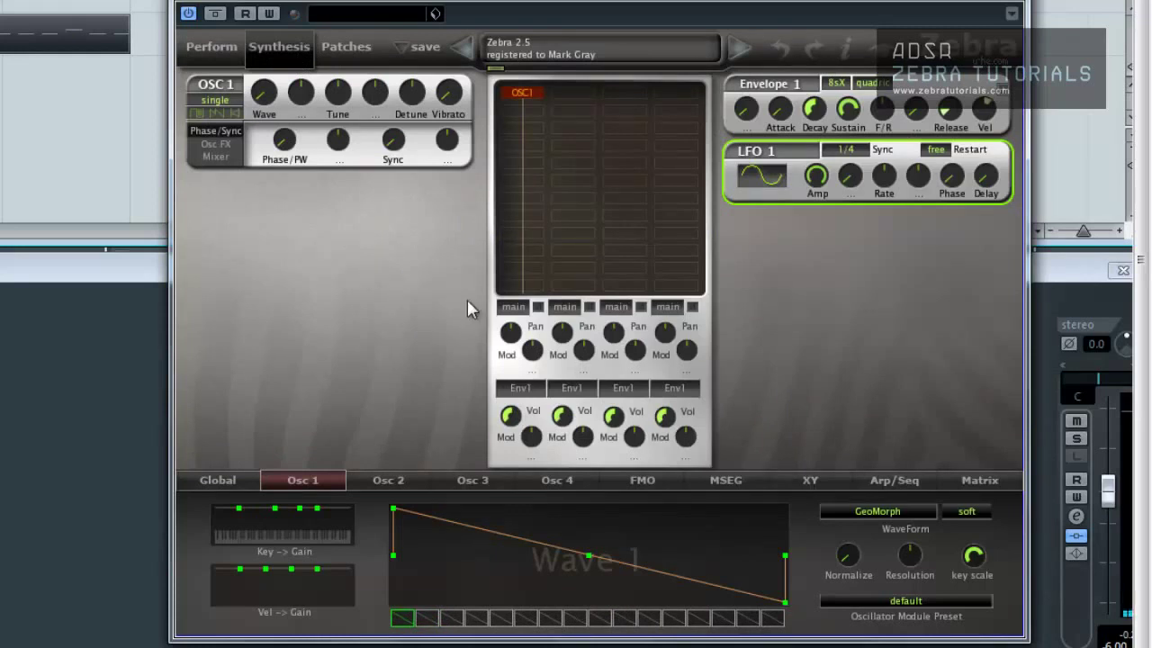
- View the FMO settings, deselect OSC1 in the grid, and dismiss a grid slot's module list
click(641, 482)
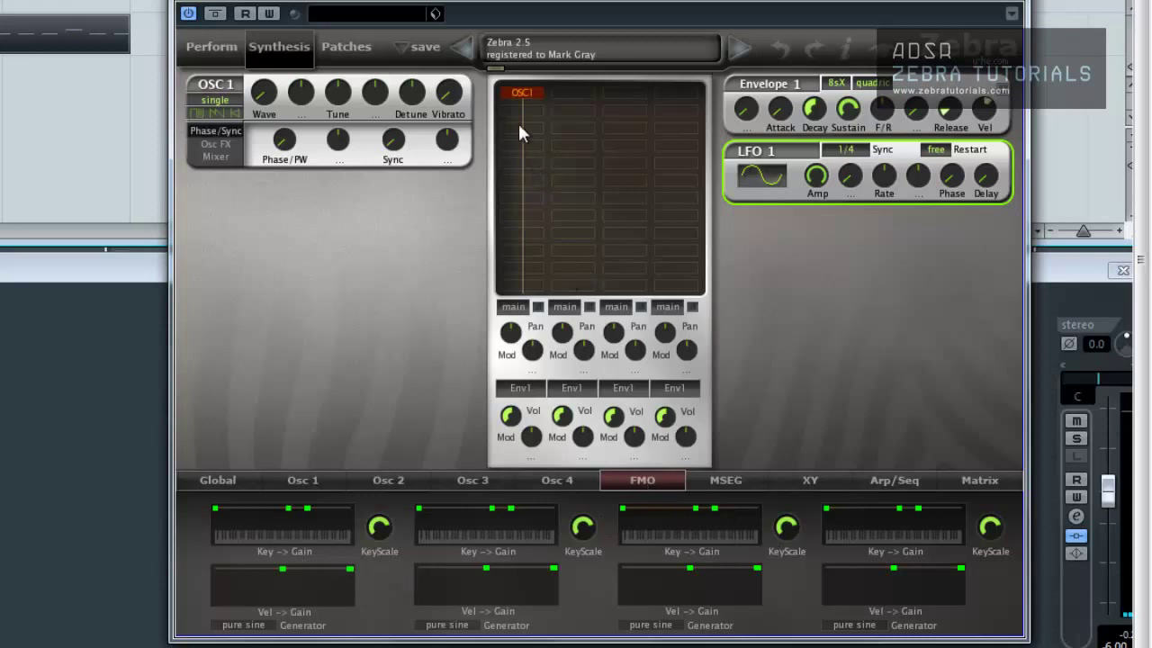
click(519, 90)
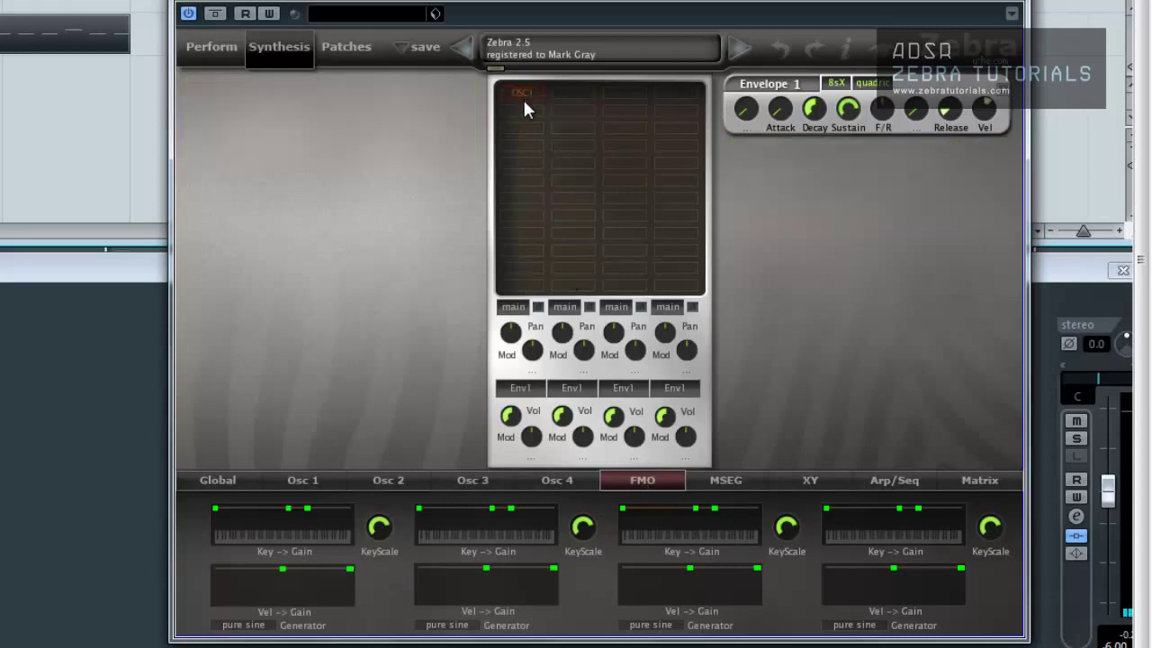
right_click(523, 110)
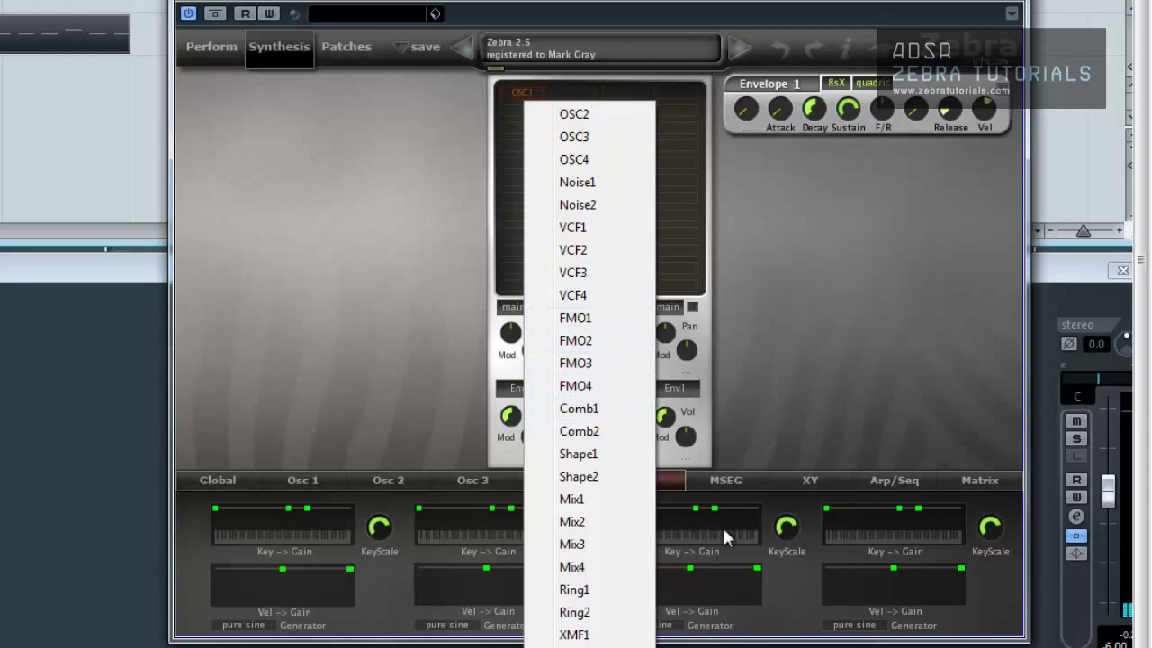
click(762, 416)
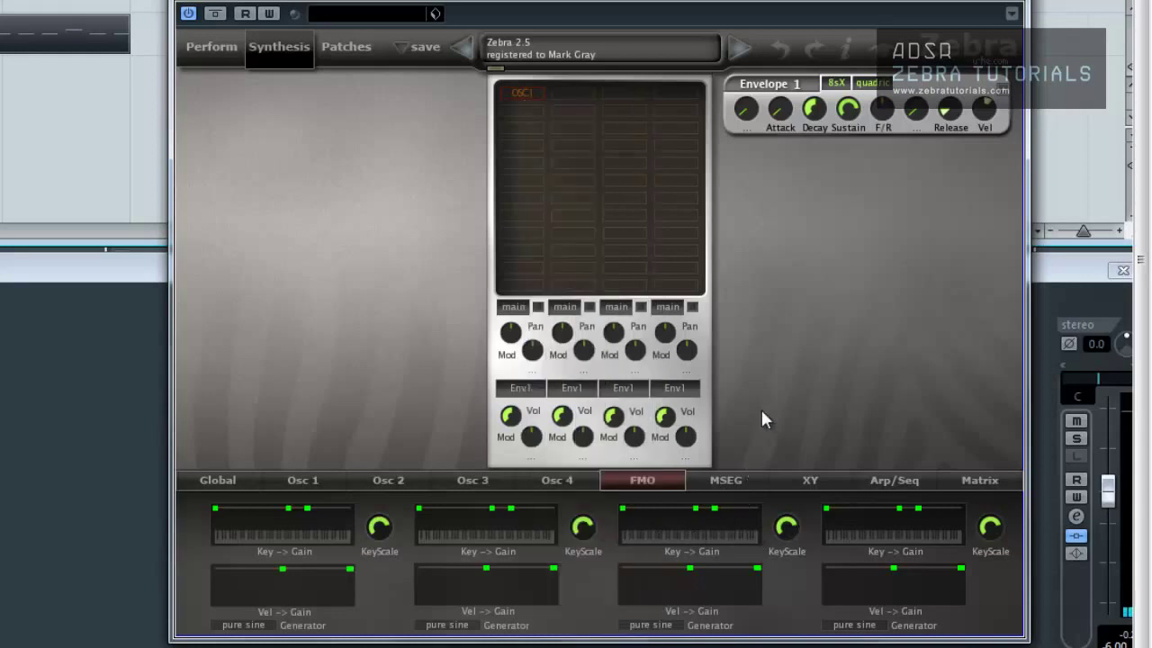
- In MSEG1, raise the beat 2 and beat 4 nodes into two humps
click(717, 485)
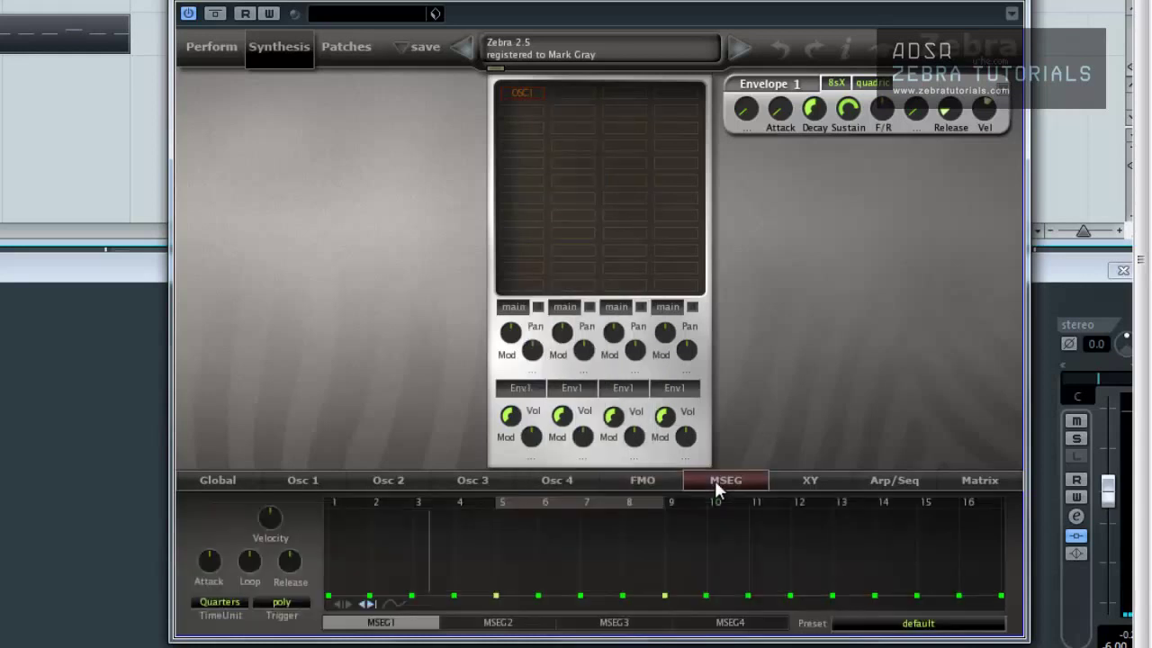
click(525, 92)
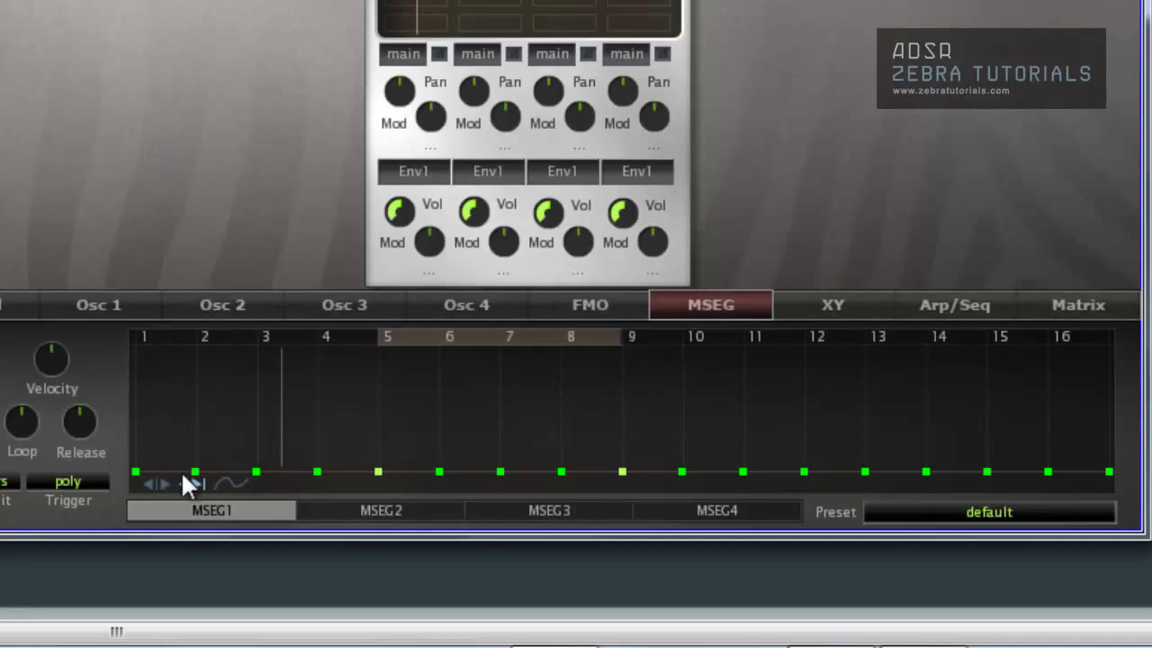
drag(196, 470, 203, 390)
scroll(297, 402, down, 3)
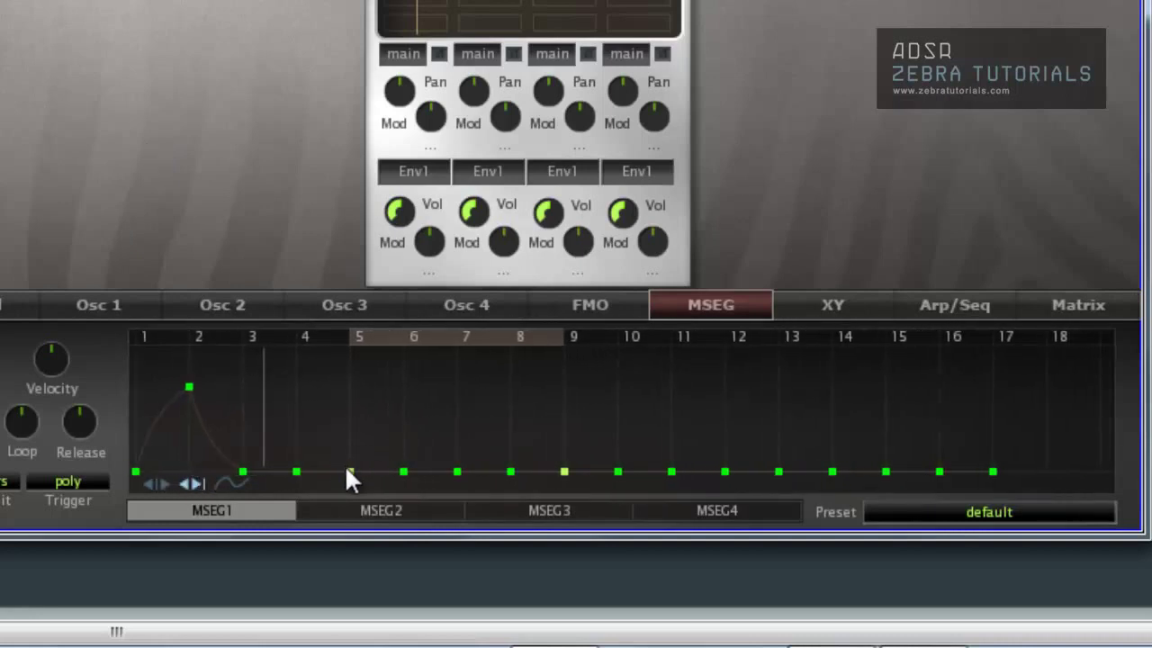
drag(297, 471, 297, 398)
click(942, 517)
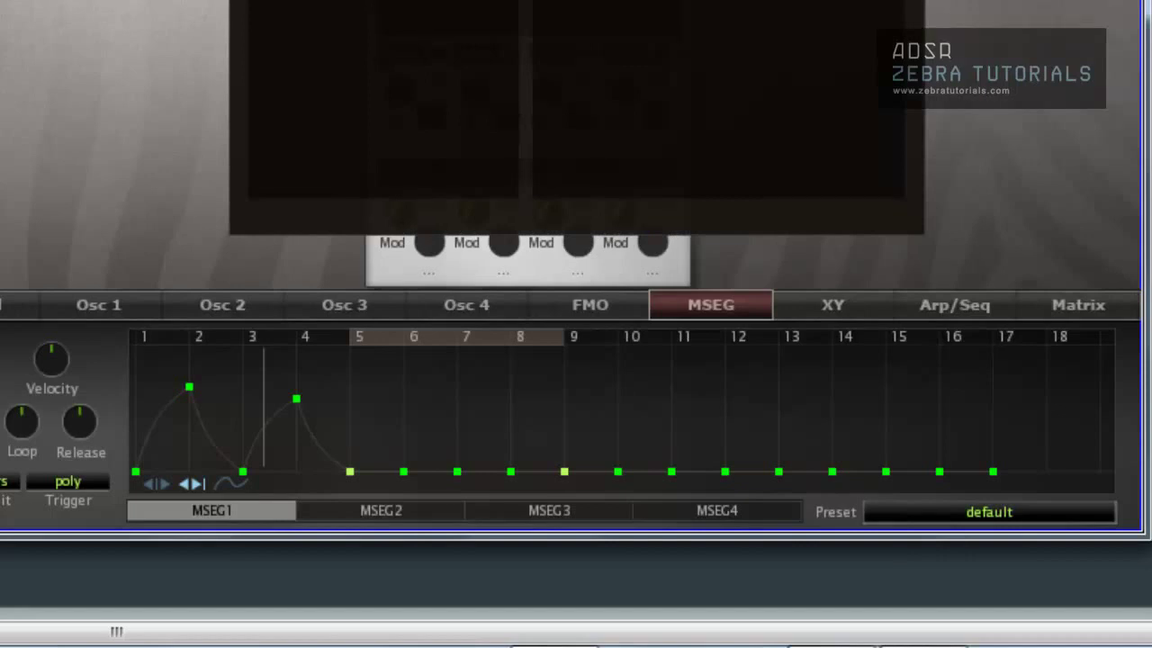
key(Escape)
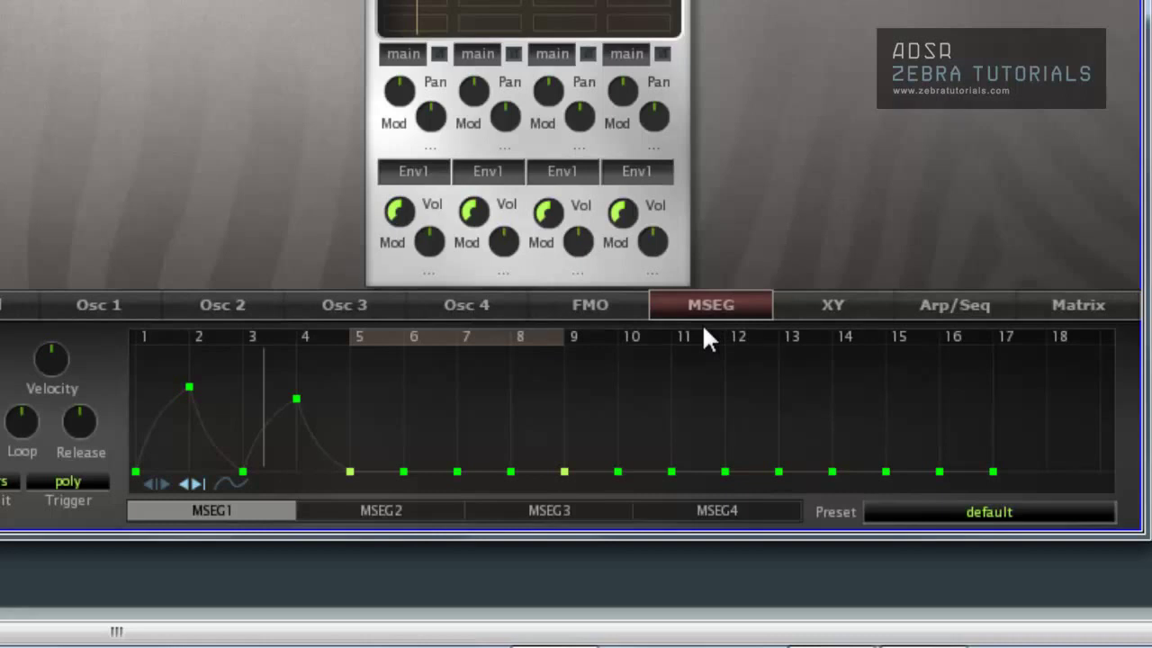
- Raise the bar 6 node for a third bump, then zoom out and pan back to bar 1
drag(403, 472, 404, 433)
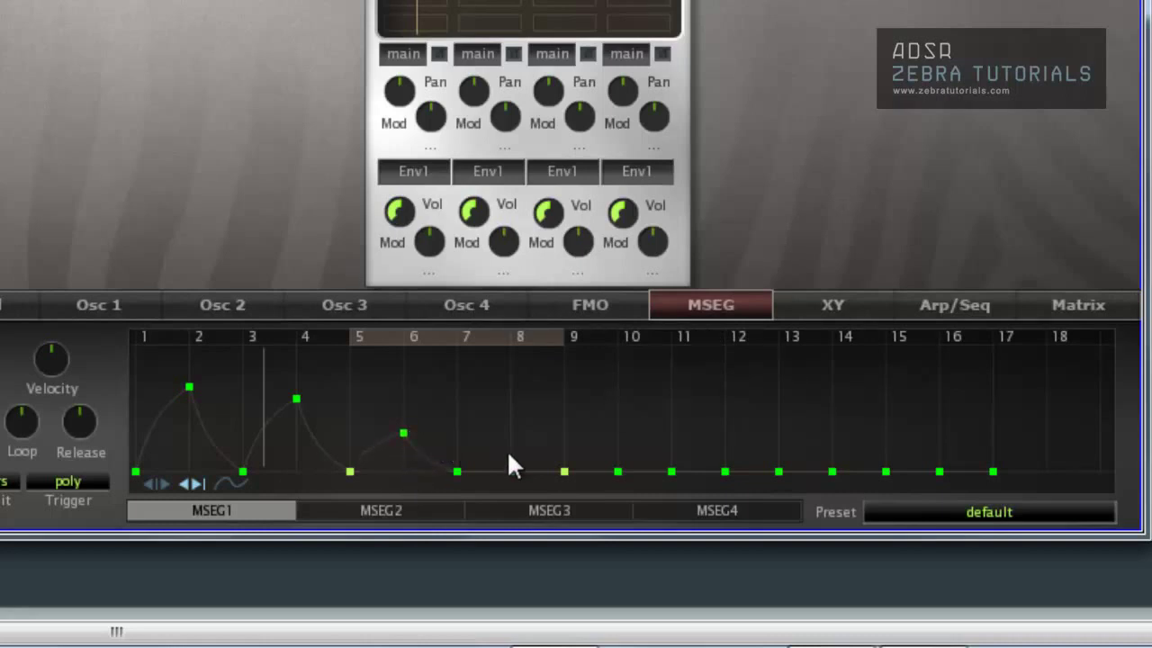
drag(510, 460, 754, 414)
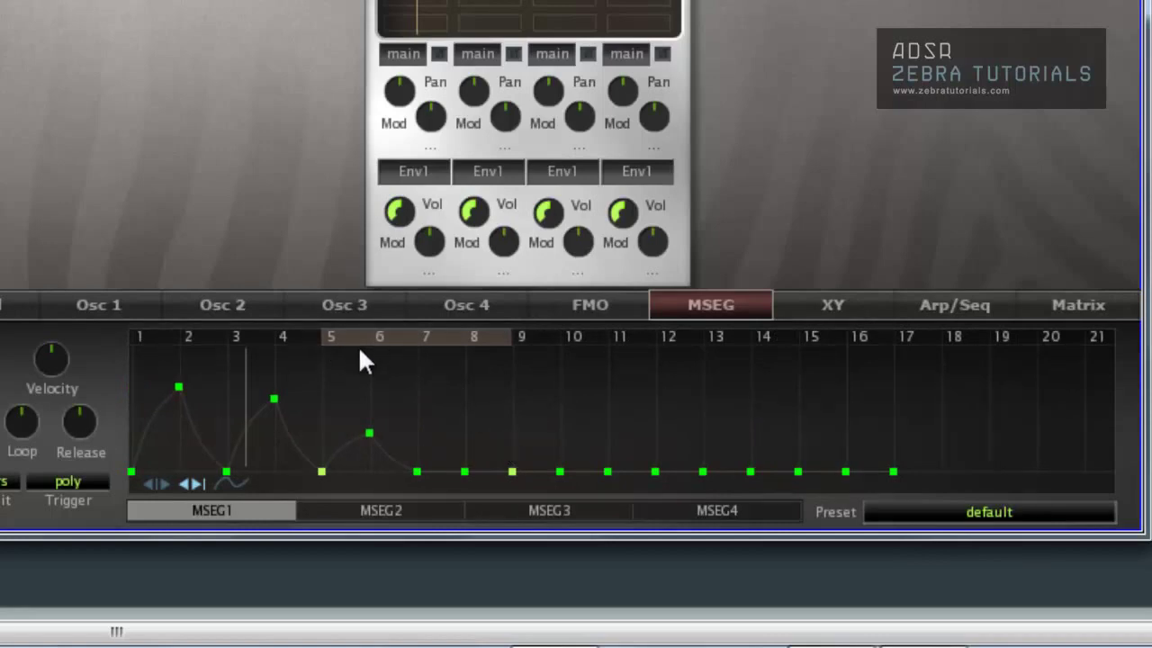
drag(342, 340, 453, 358)
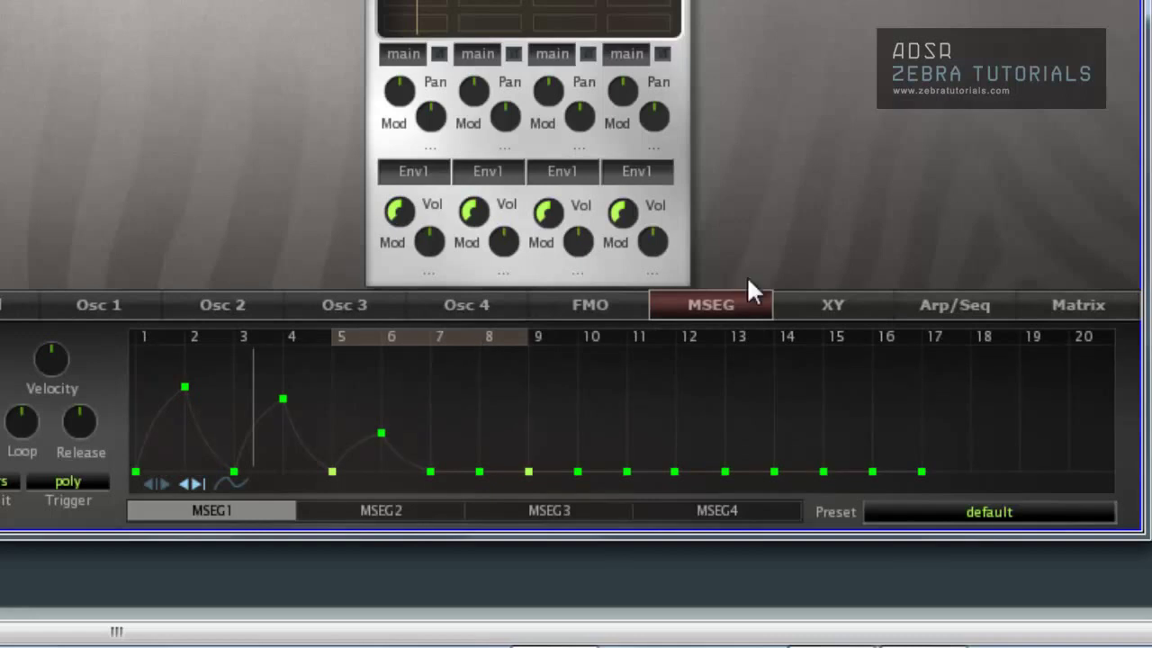
click(838, 315)
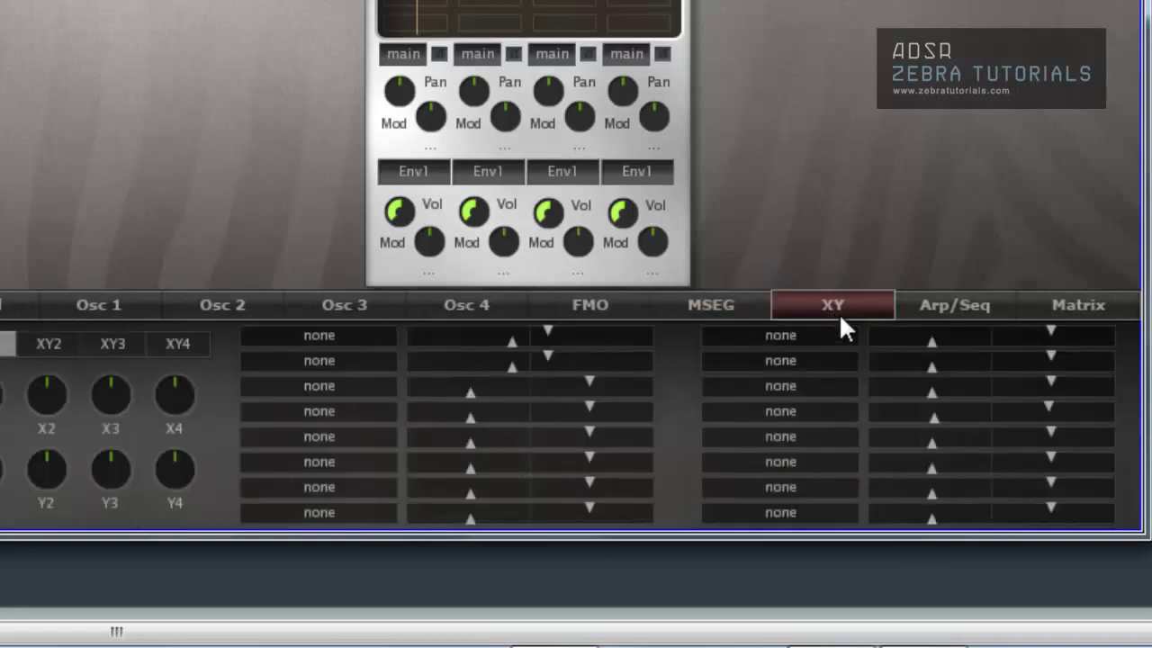
- Assign Oscillator1 > Tune to XY1's X axis, adjust X1, and widen the Tune range
click(306, 16)
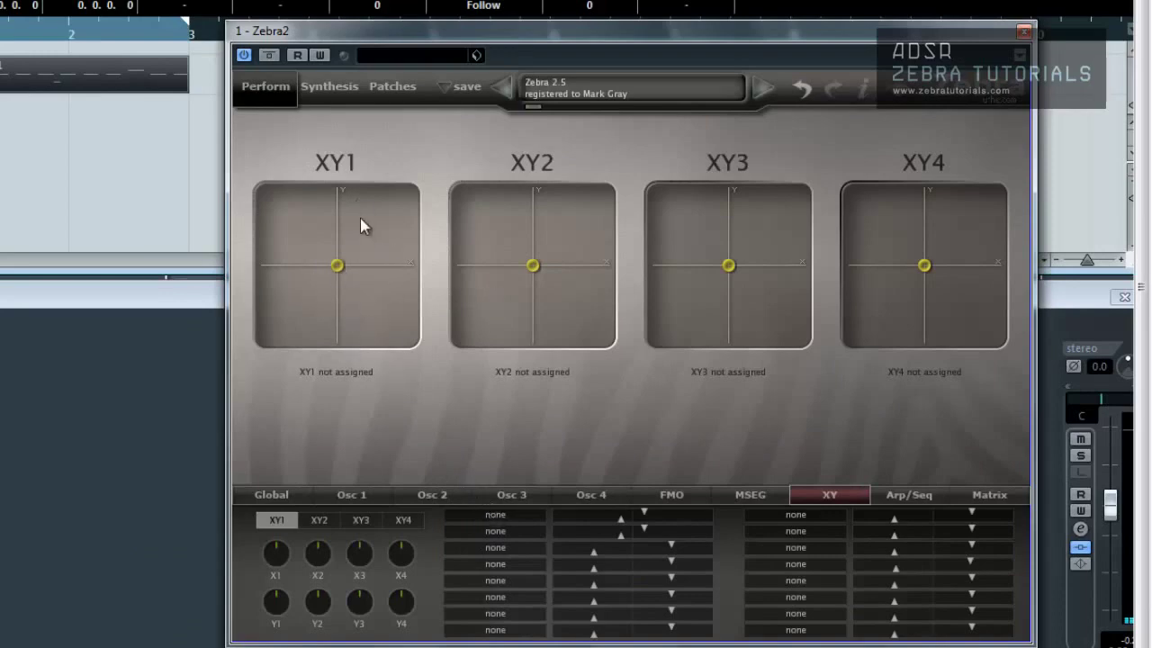
click(490, 514)
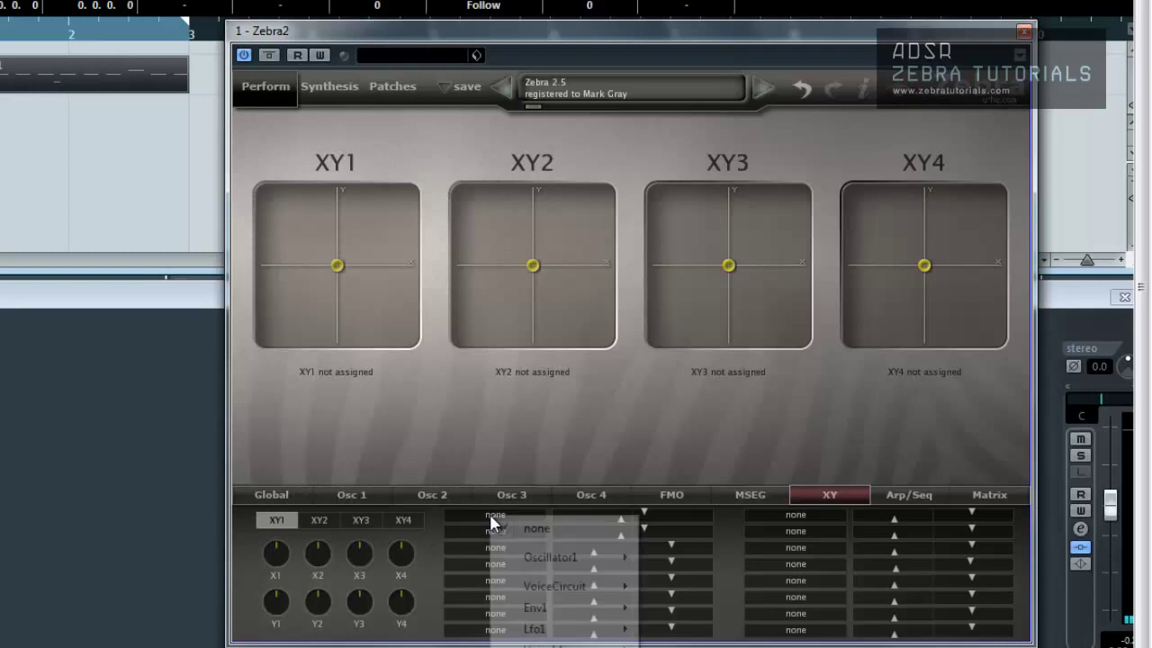
mouse_move(543, 560)
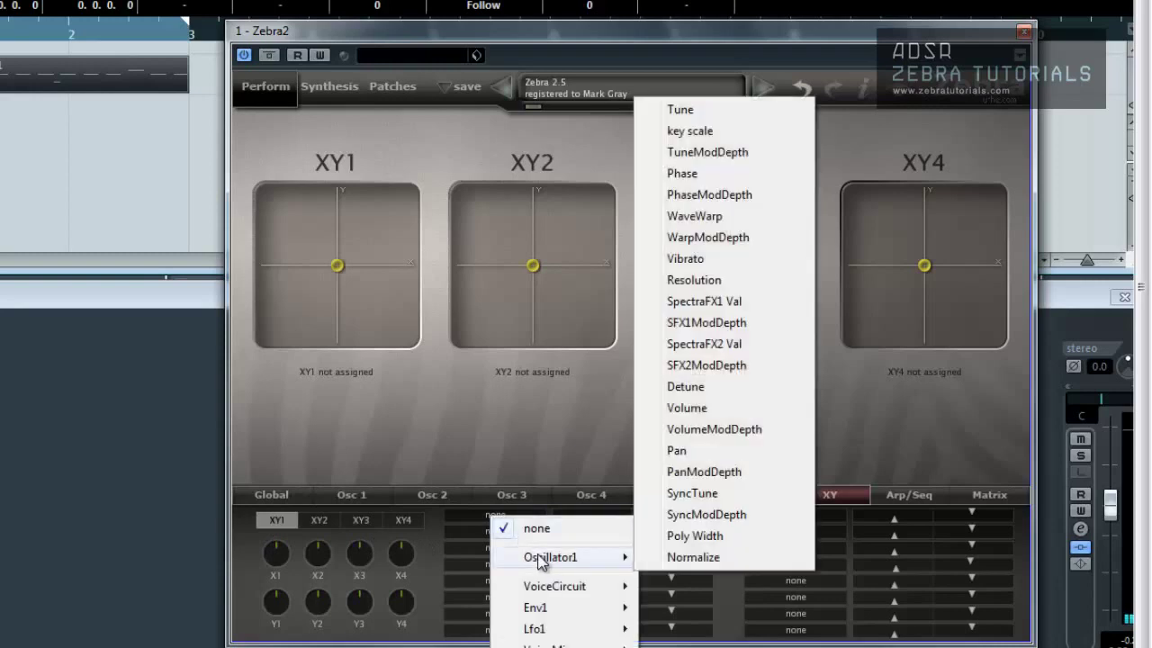
click(696, 109)
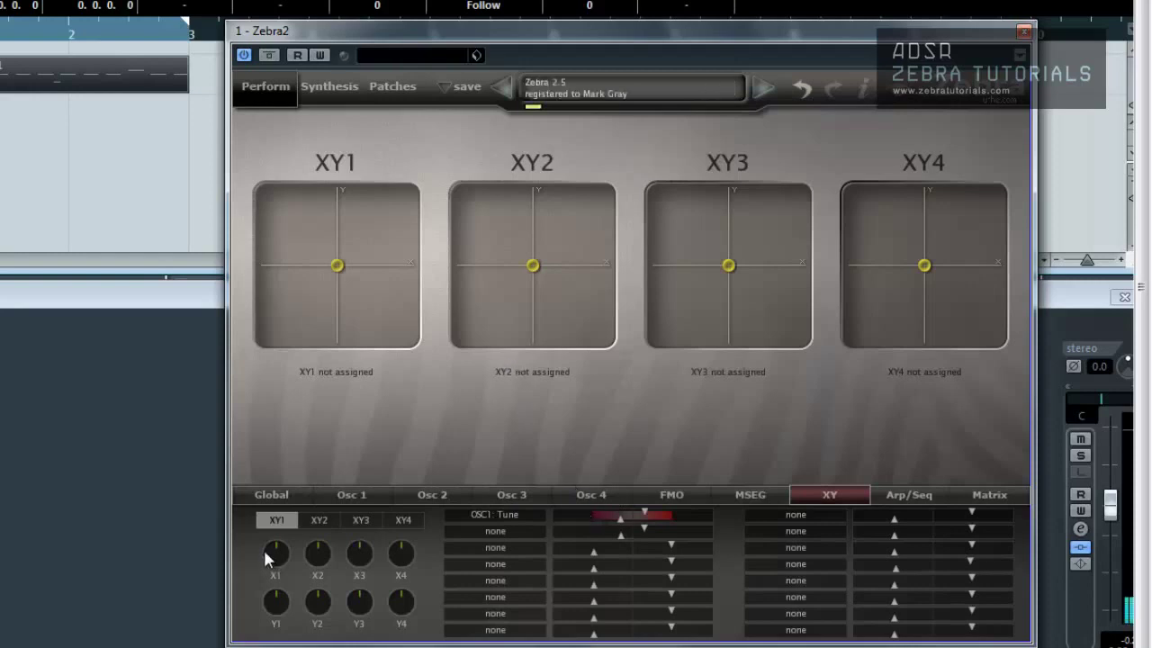
drag(270, 551, 264, 524)
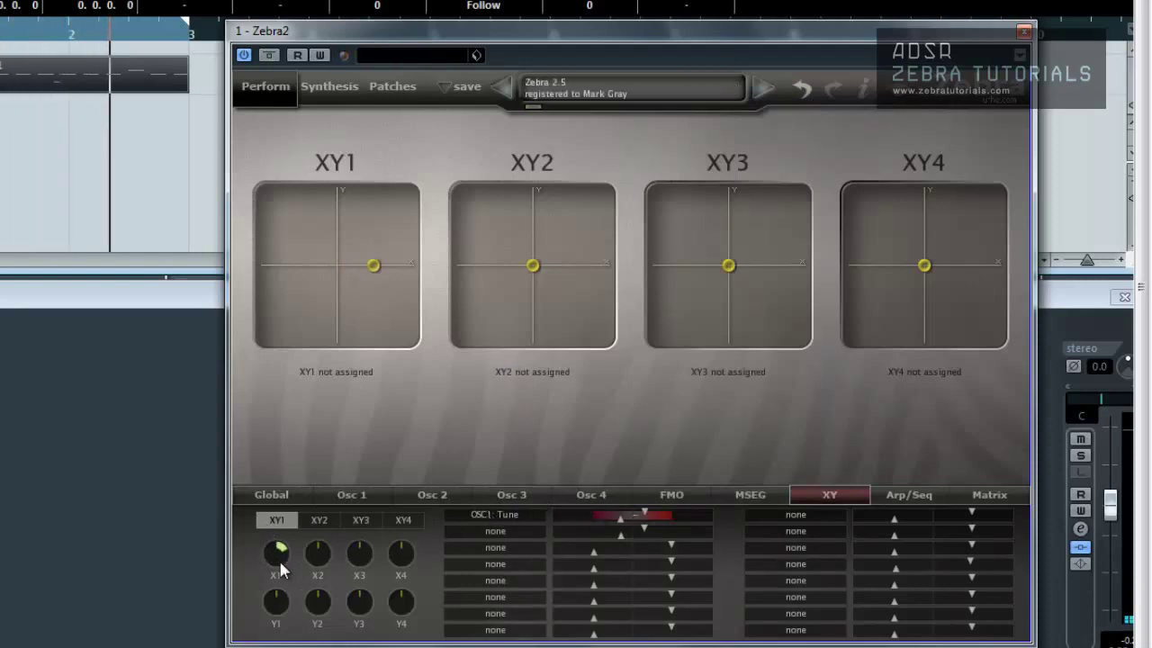
drag(276, 550, 266, 576)
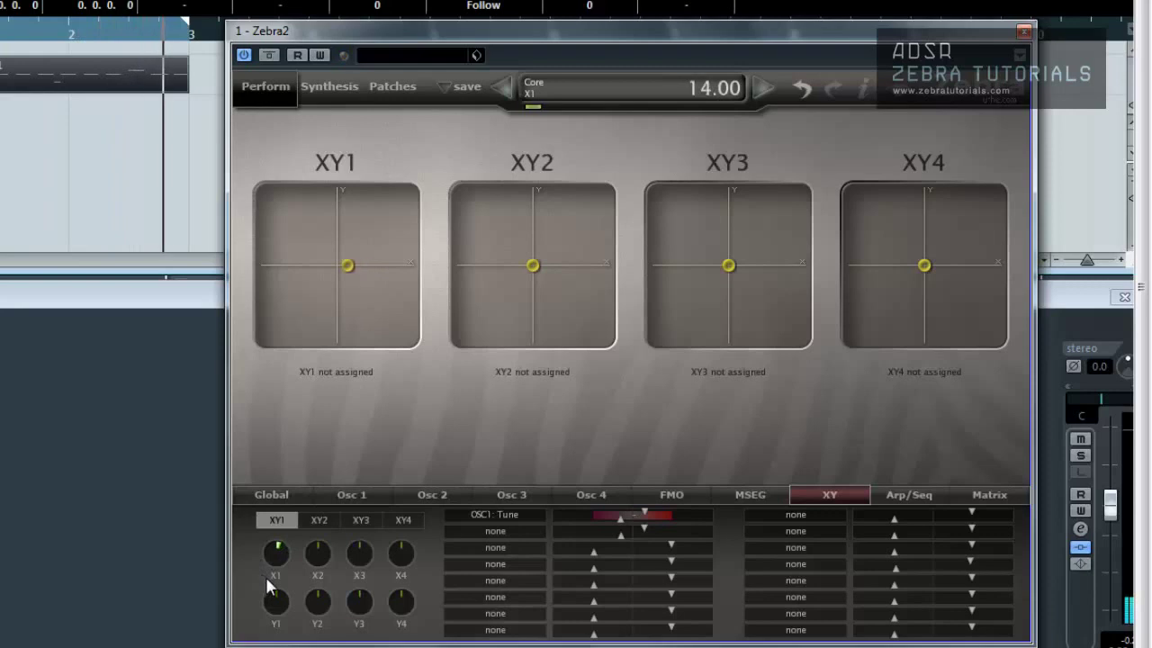
drag(616, 512, 532, 518)
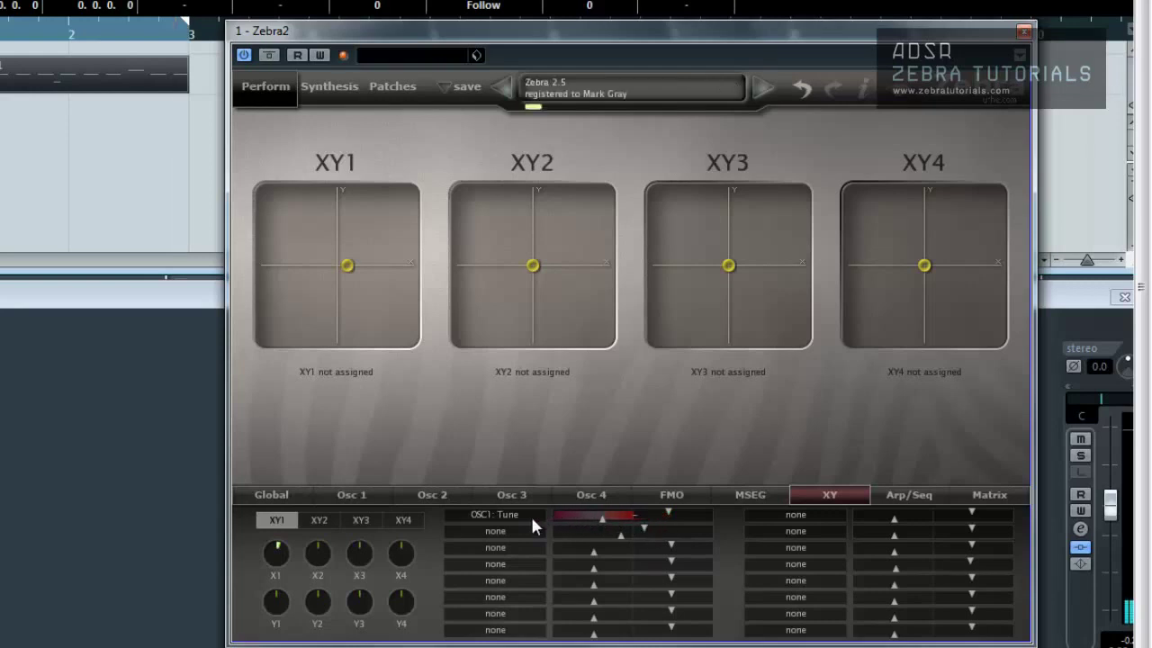
drag(572, 521, 616, 556)
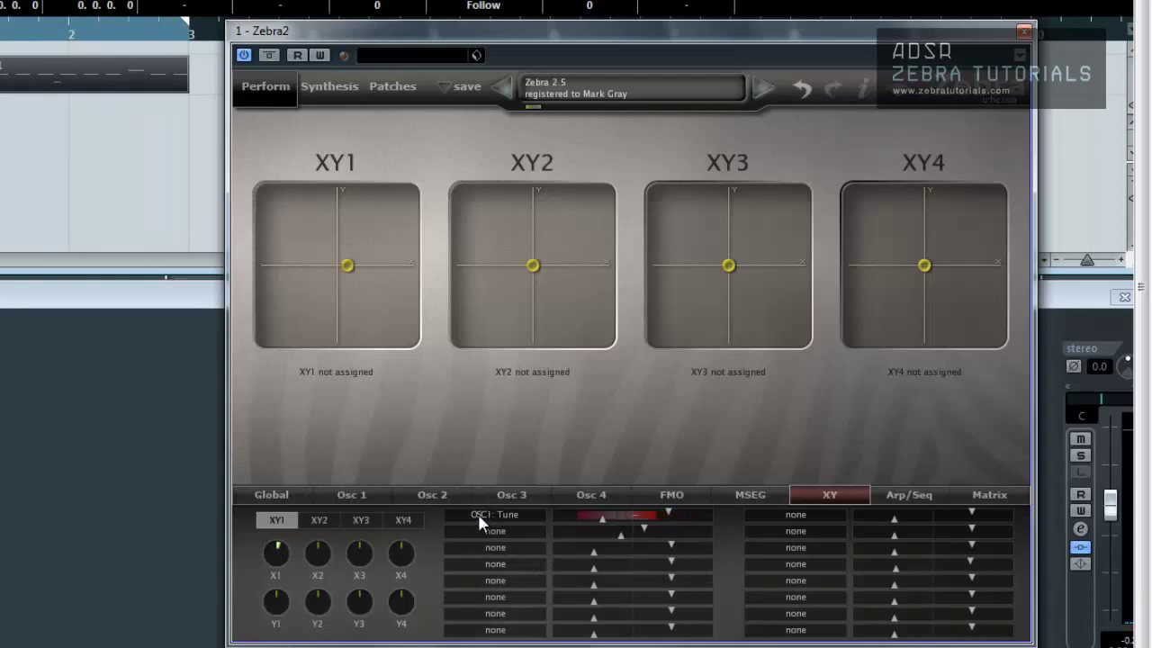
- Assign Oscillator1 > Volume to XY1's Y axis, set its range, and reset Y1 to 0.00
mouse_move(279, 606)
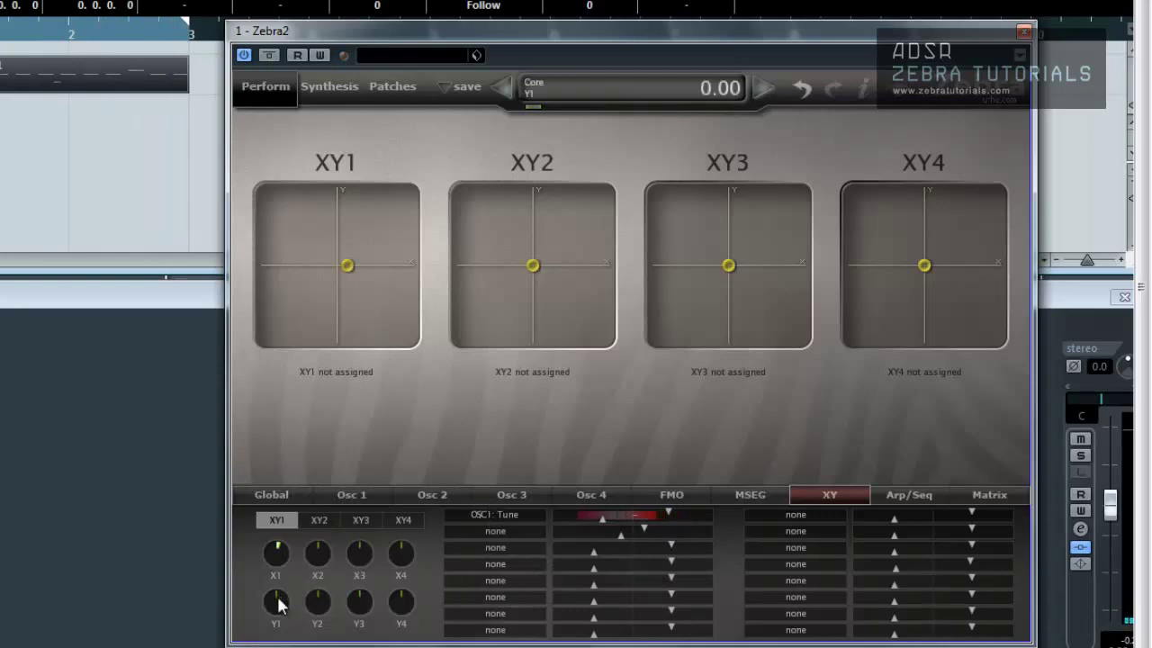
click(792, 514)
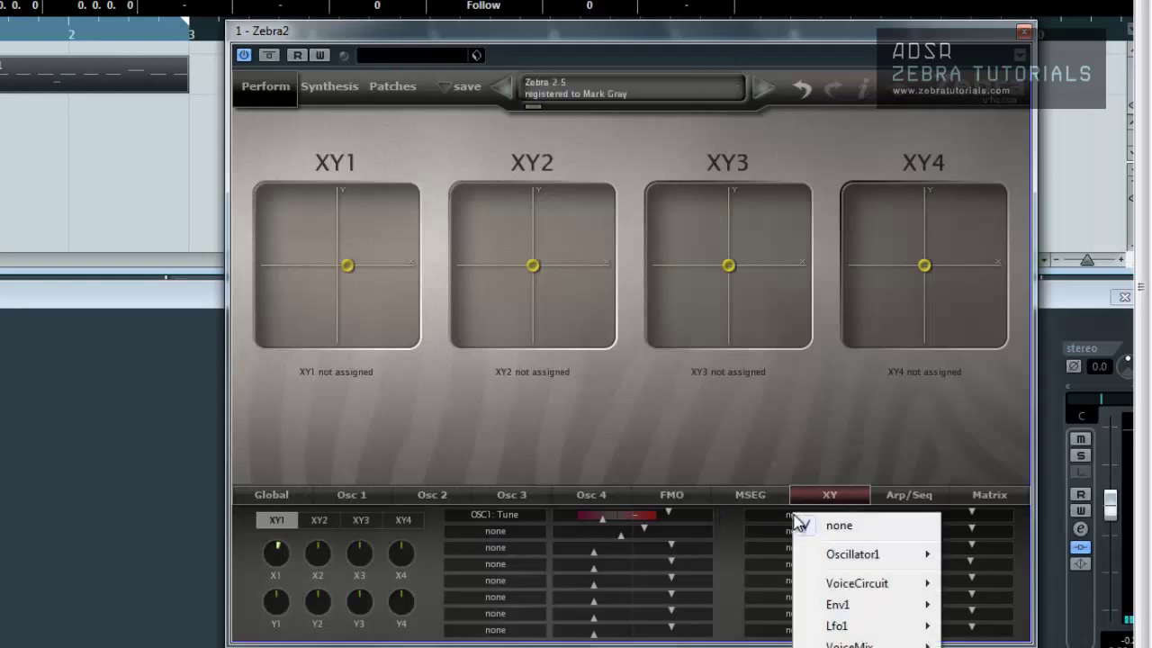
mouse_move(885, 551)
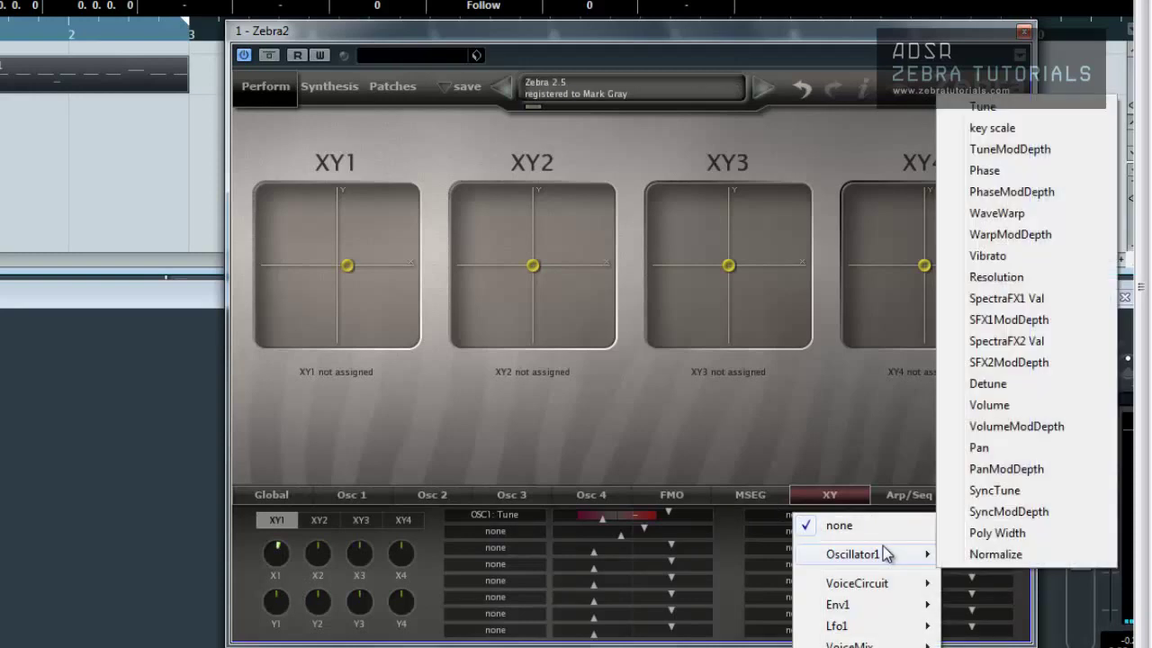
click(1037, 404)
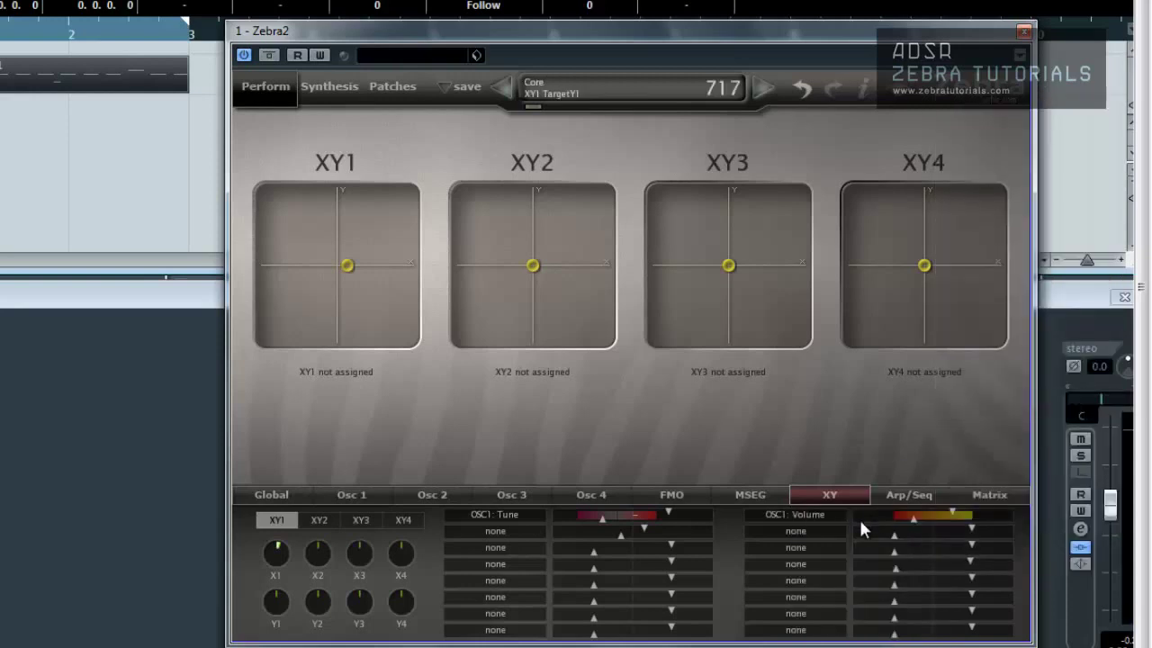
mouse_move(928, 520)
mouse_down()
mouse_move(841, 509)
mouse_move(935, 512)
mouse_up()
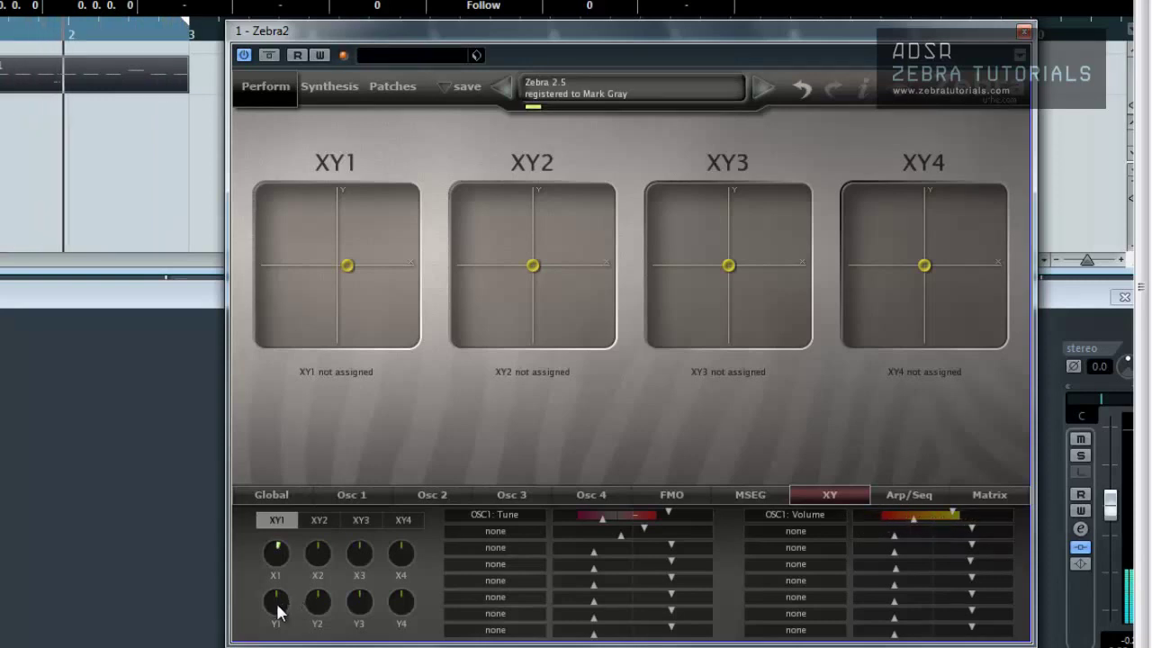
drag(278, 611, 278, 647)
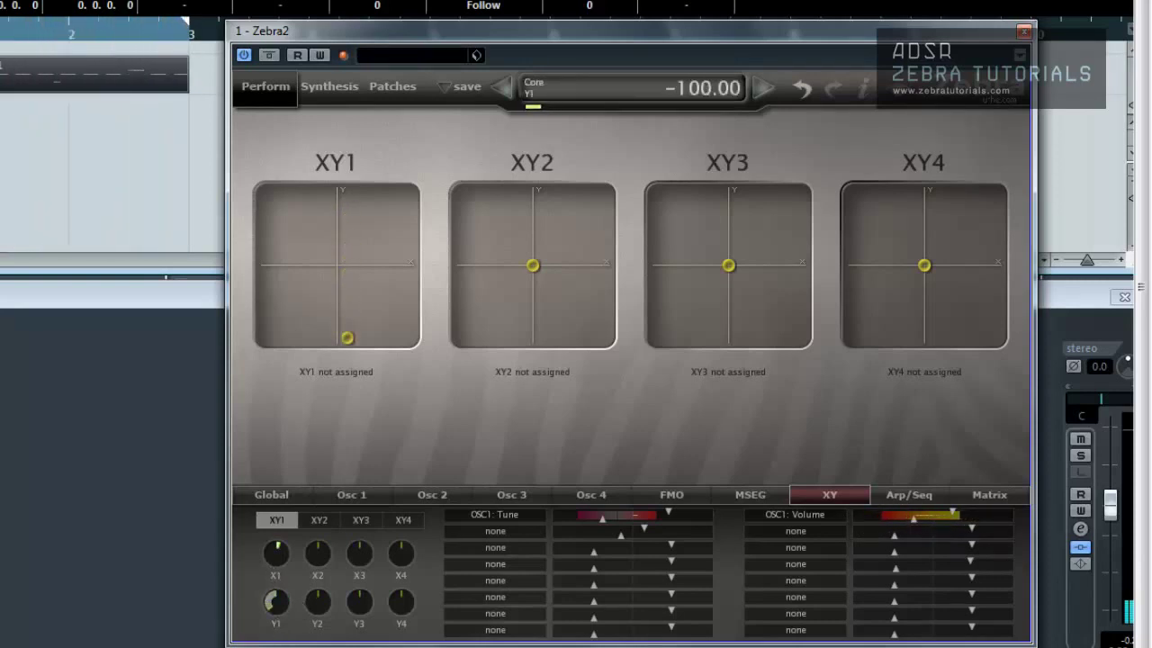
double_click(276, 614)
- Move the XY1 dot around the pad, check XY2 and XY3, then return to XY1
drag(352, 275, 329, 298)
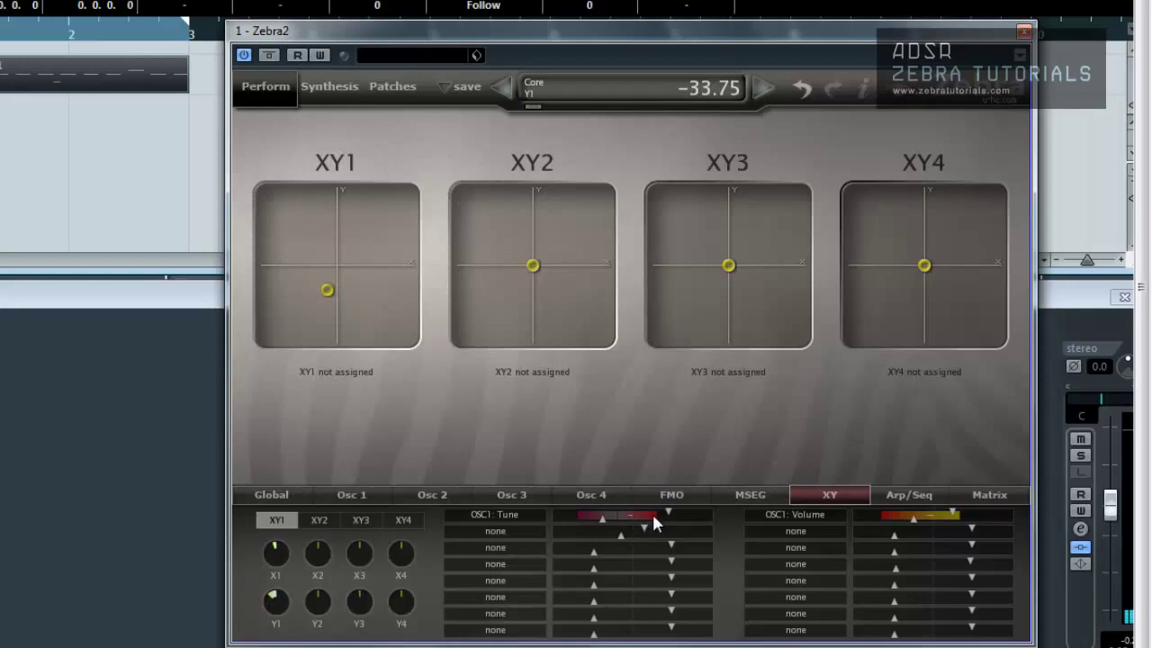
drag(343, 296, 340, 342)
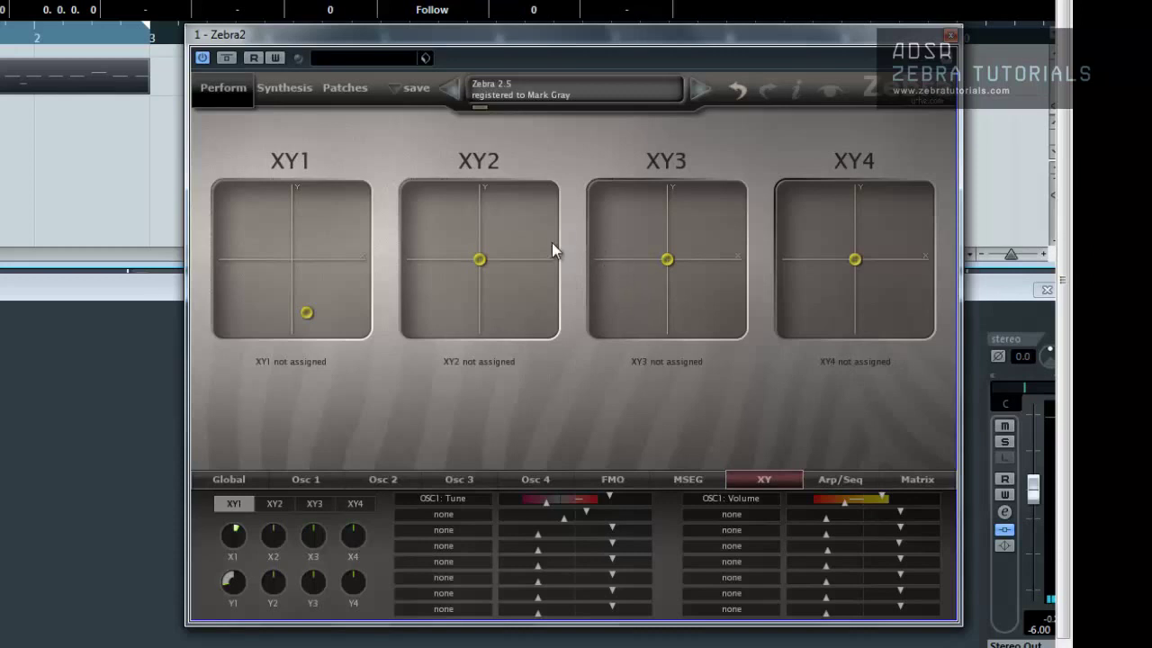
click(273, 504)
click(314, 504)
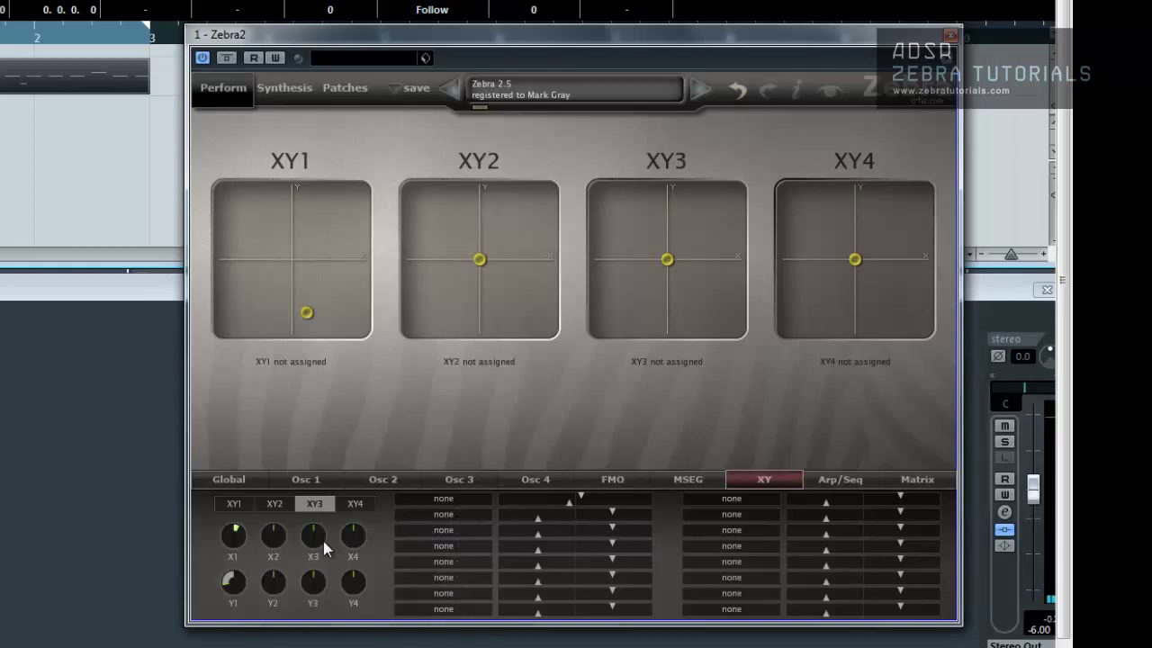
drag(306, 314, 288, 278)
click(235, 504)
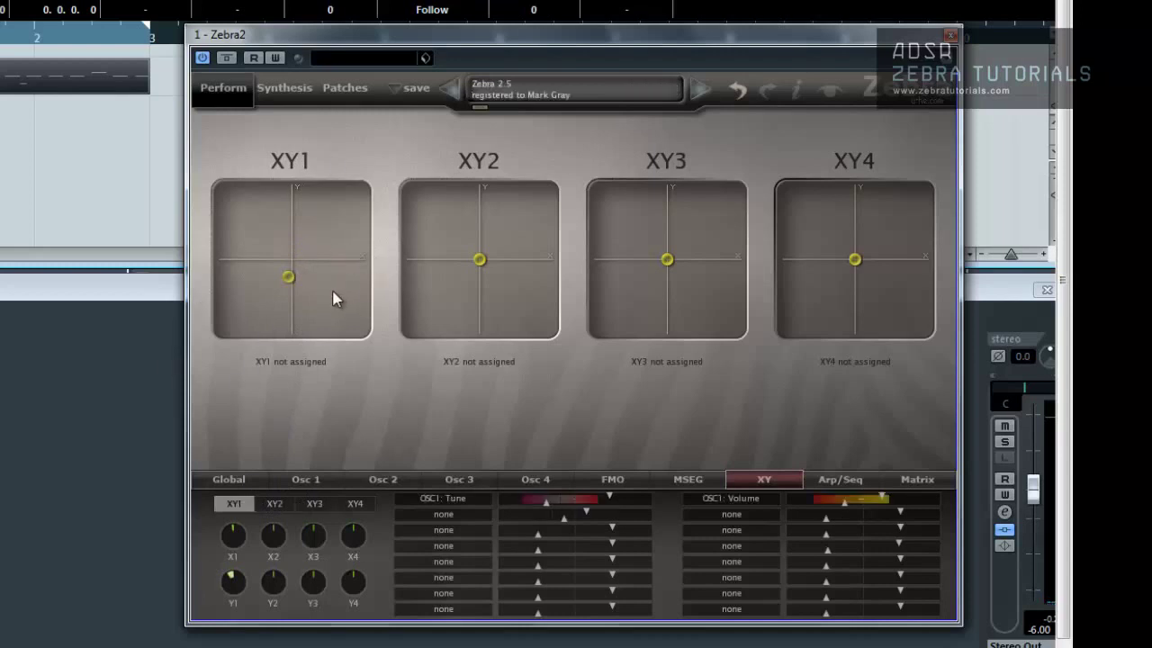
click(836, 482)
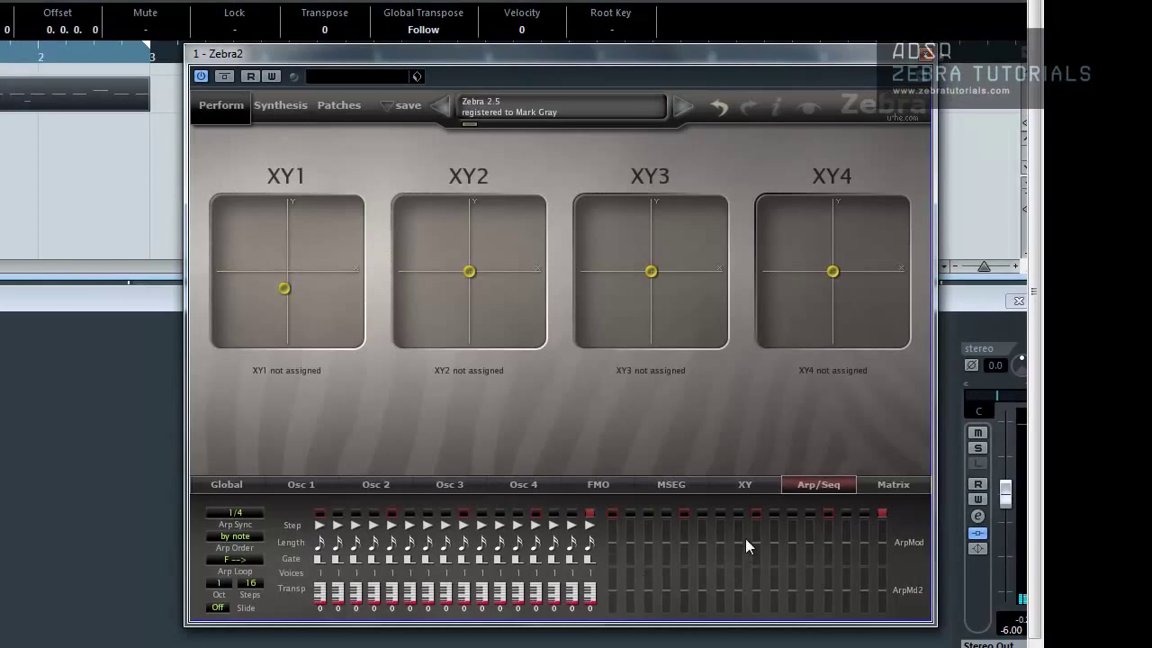
- After a glance at the MSEG page, move the Zebra2 01 part to bar 2 and open its Key Editor
click(663, 484)
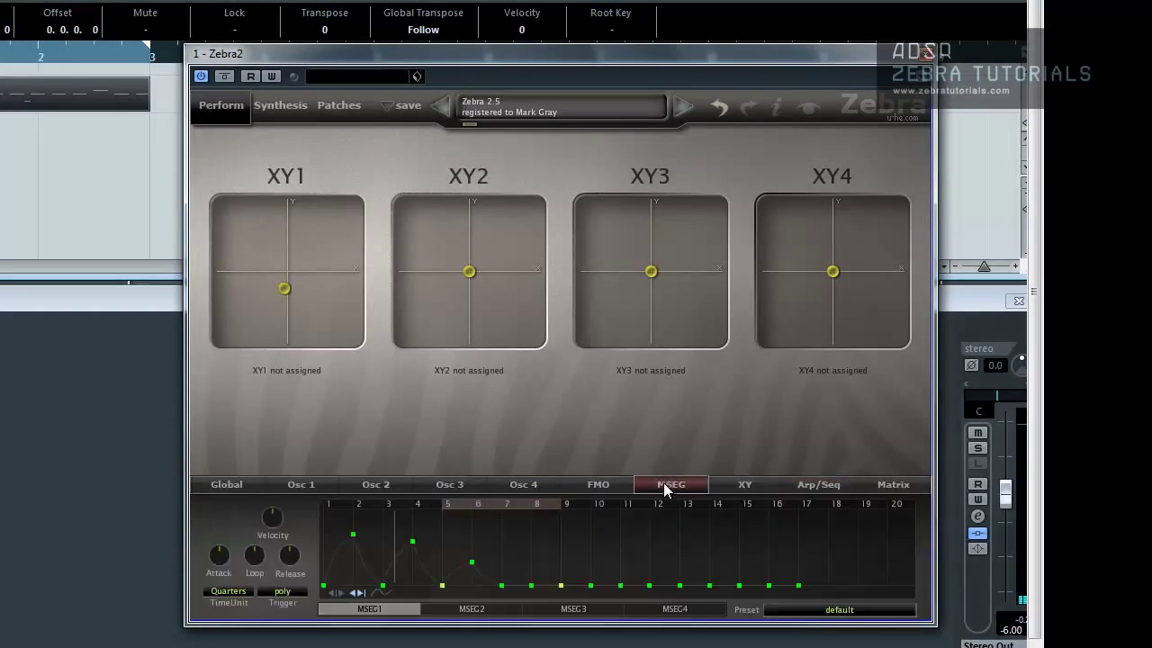
click(801, 487)
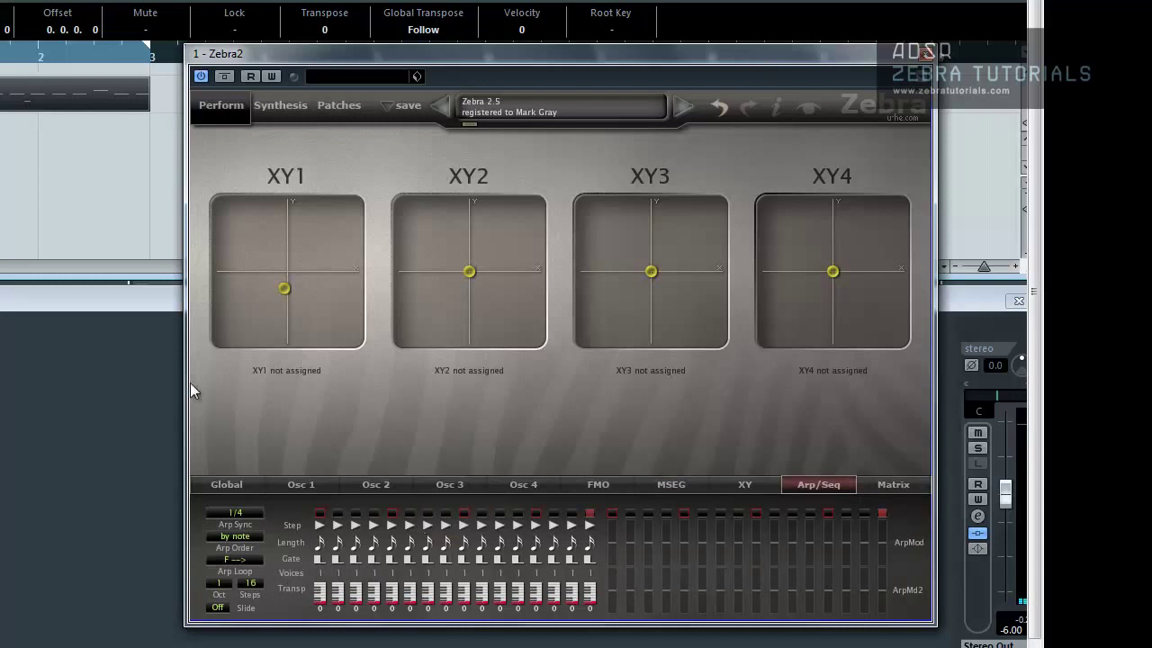
drag(93, 102, 73, 95)
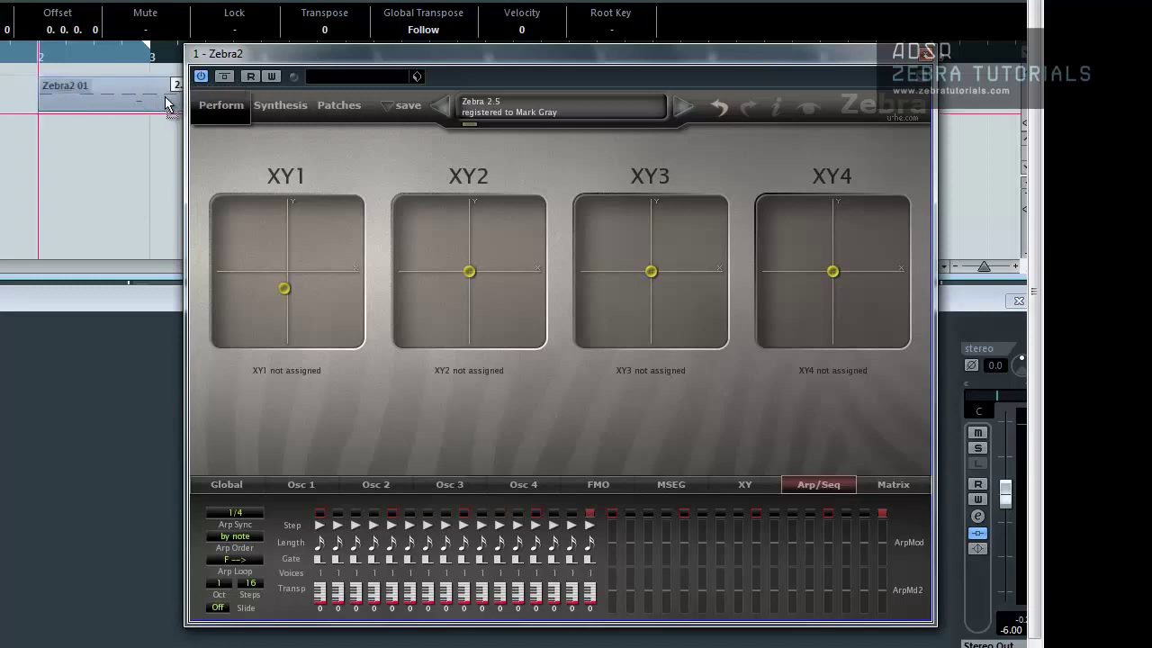
double_click(62, 97)
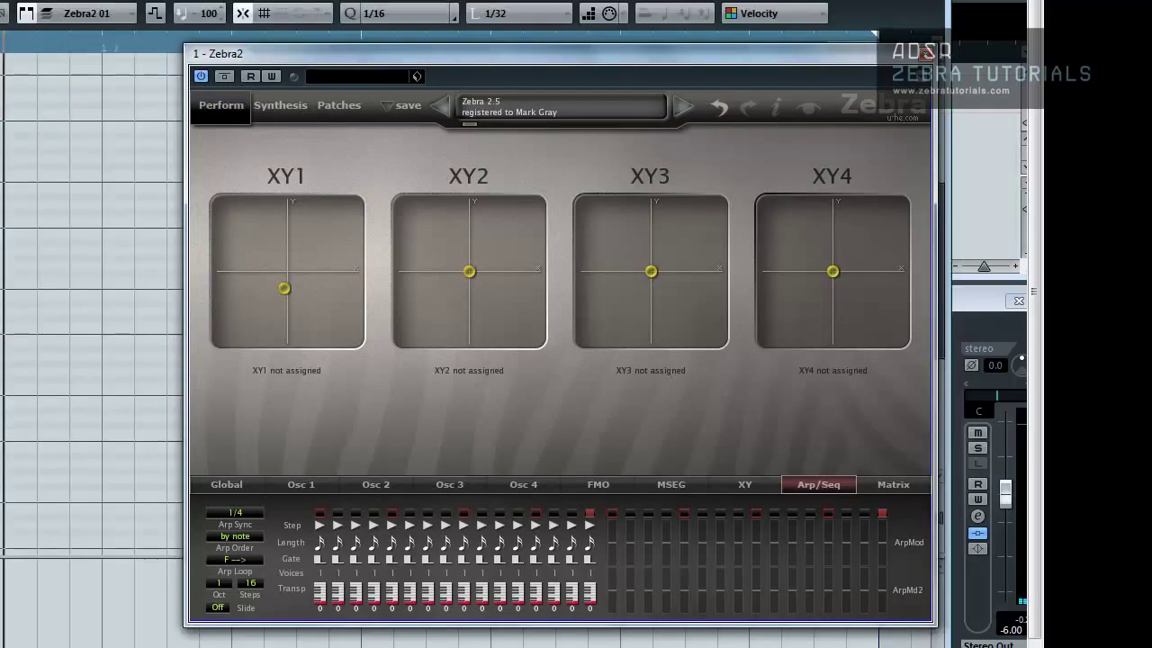
drag(520, 54, 365, 48)
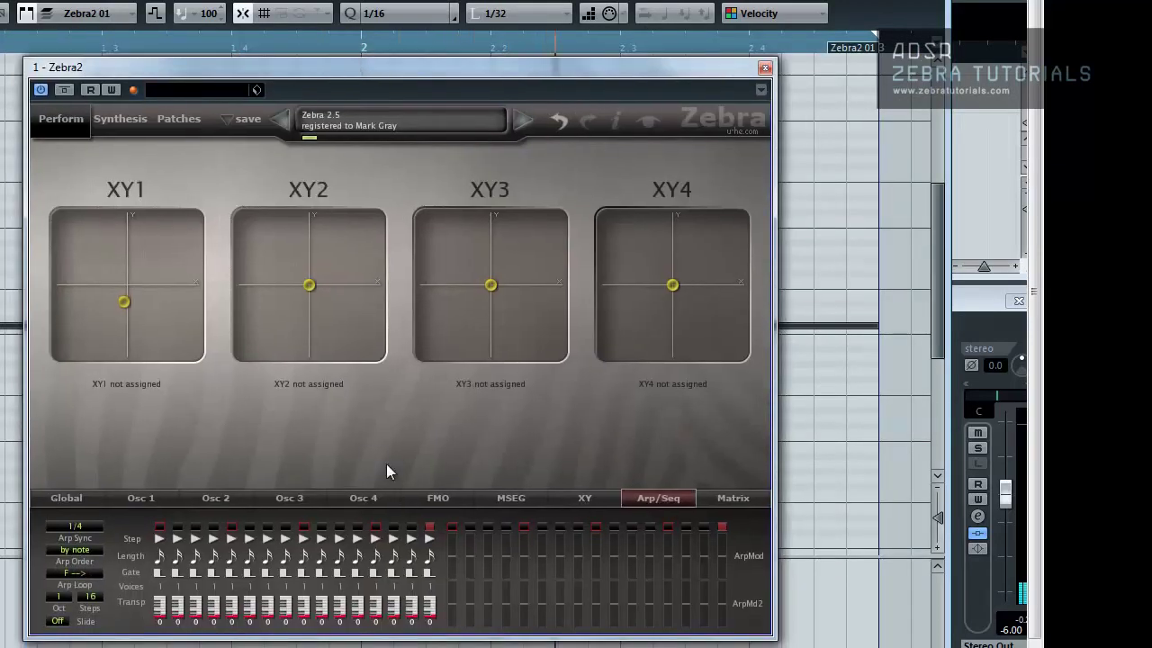
- Switch Zebra2's Global Voice Mode to arpeggiator, then return to the Arp/Seq step sequencer
click(75, 498)
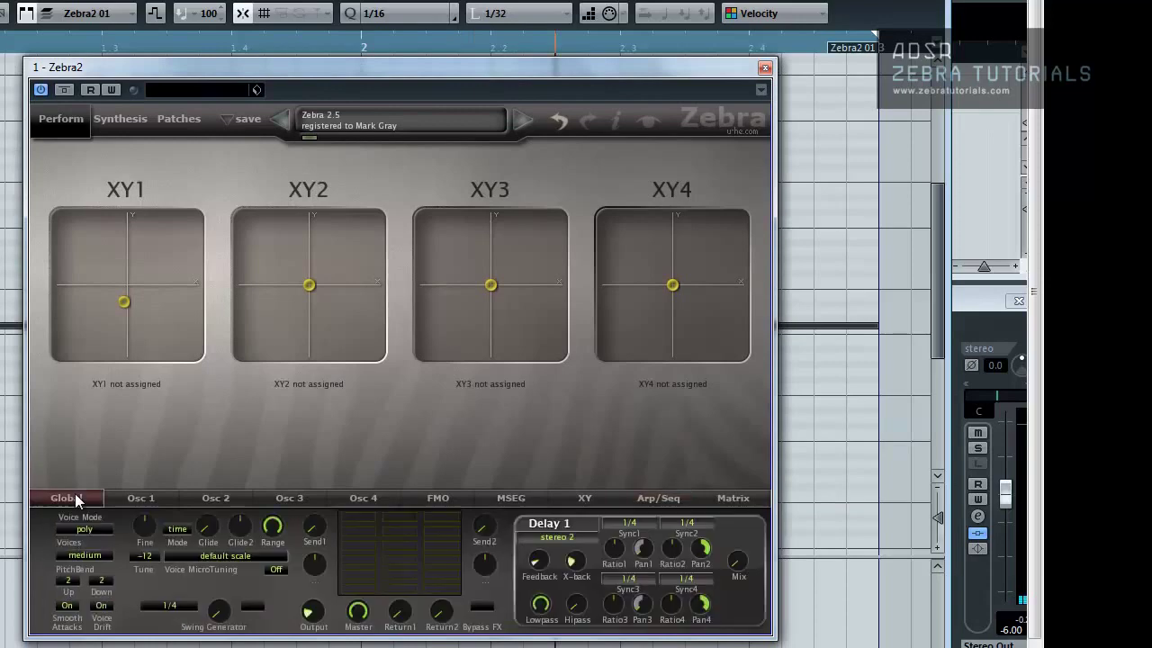
click(100, 529)
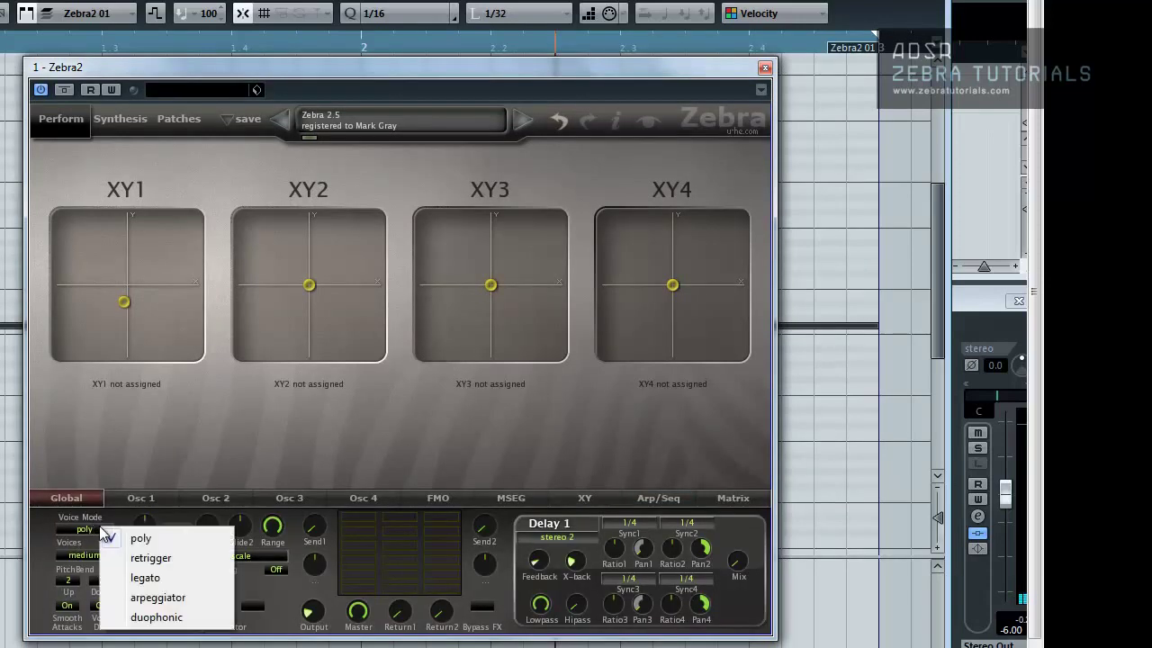
click(168, 600)
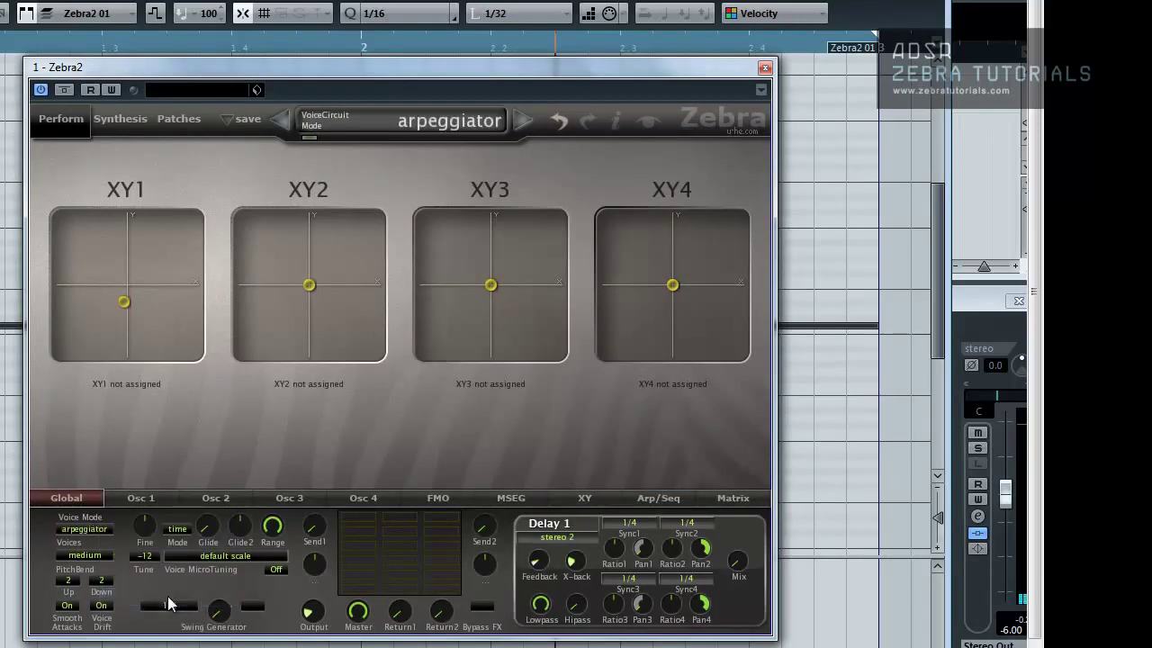
click(653, 501)
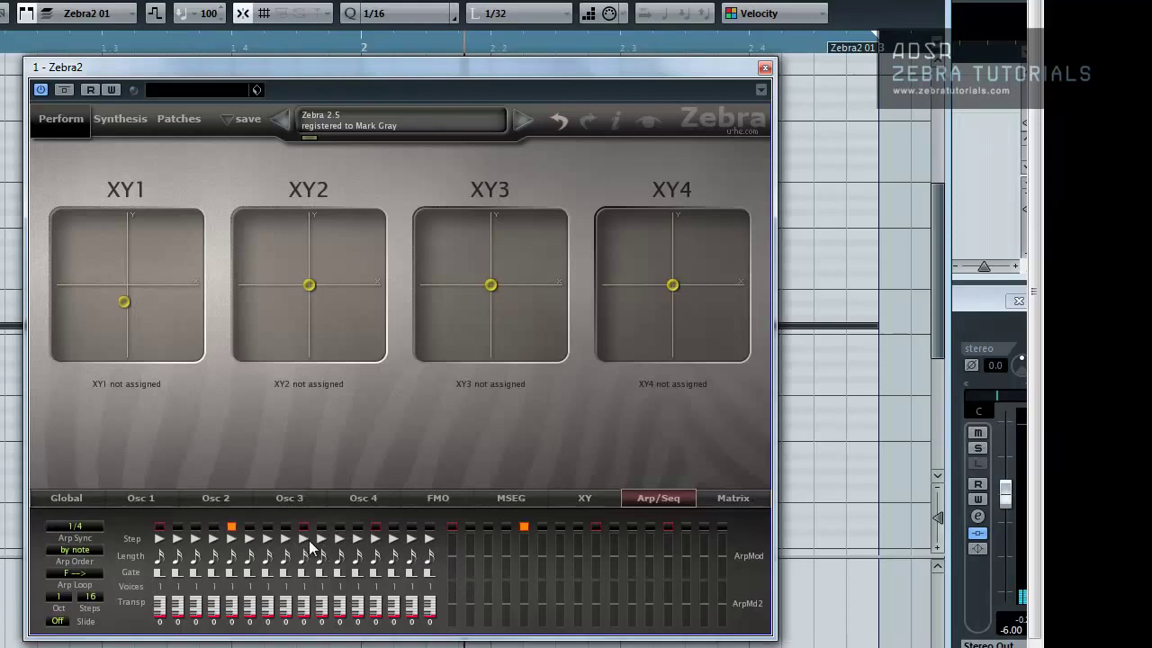
- Set the arpeggiator sync to 1/16 and transpose step 3 up by 12
click(83, 527)
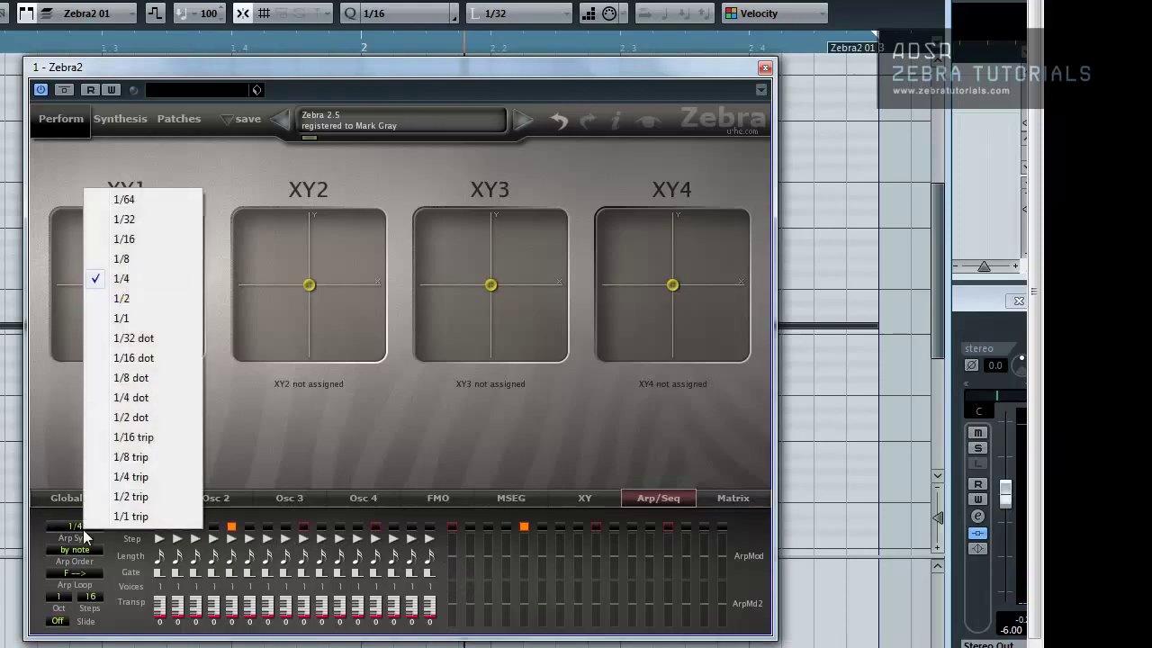
click(152, 240)
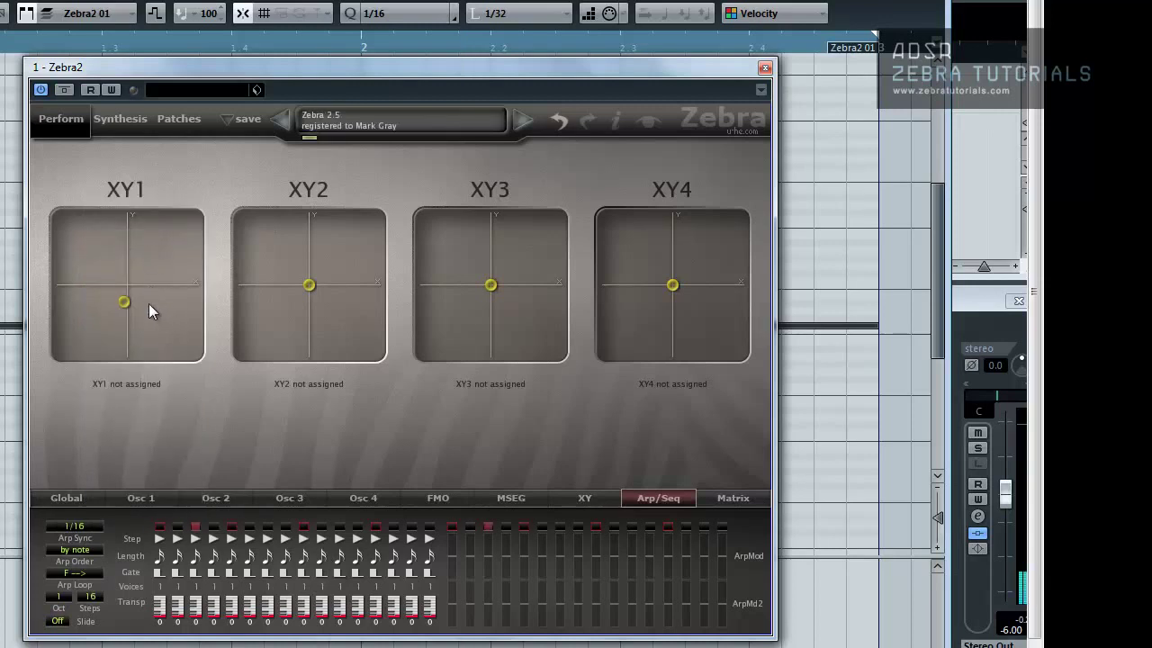
click(195, 603)
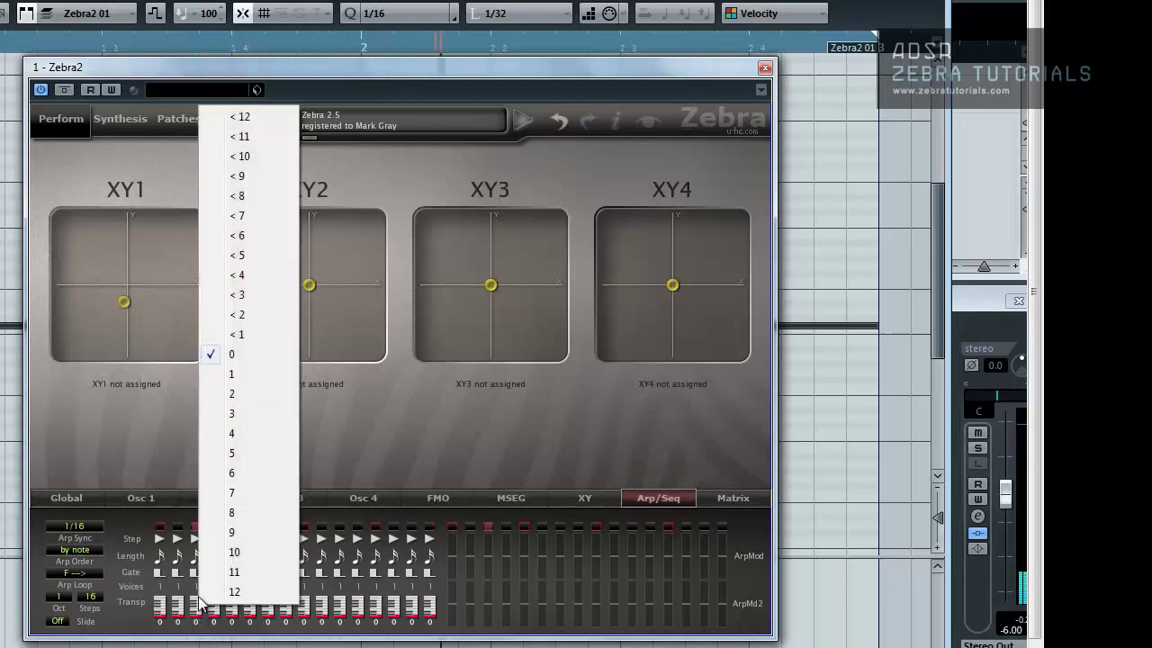
click(244, 116)
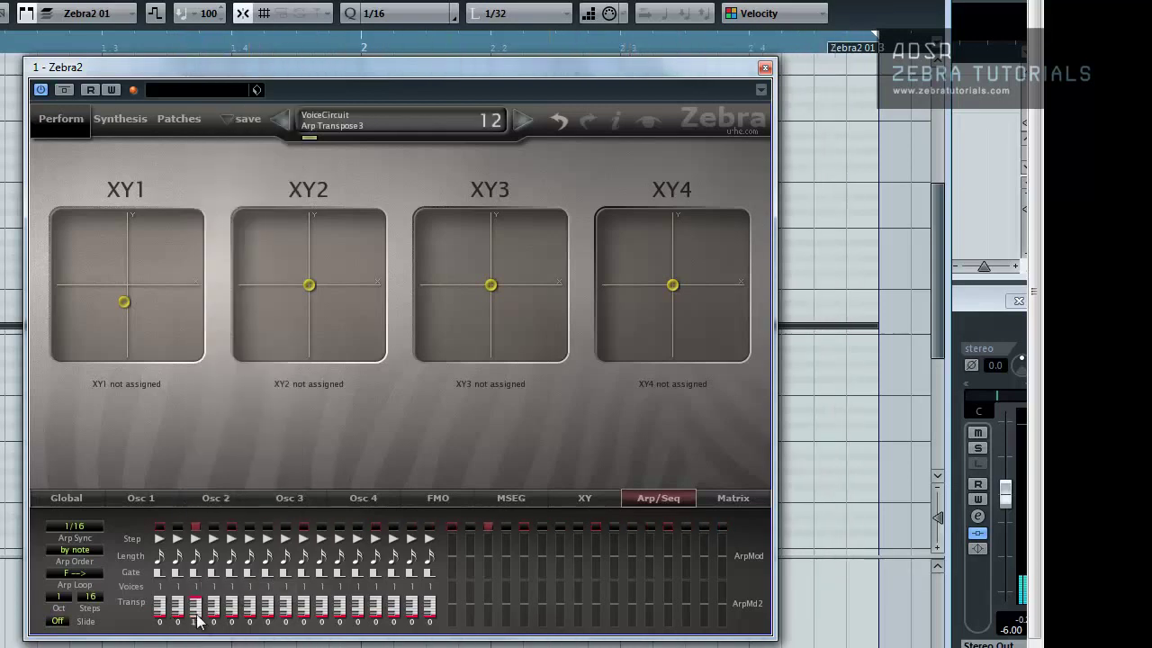
- Set steps 3 and 6 to same, and transpose step 9 down by 3
click(196, 538)
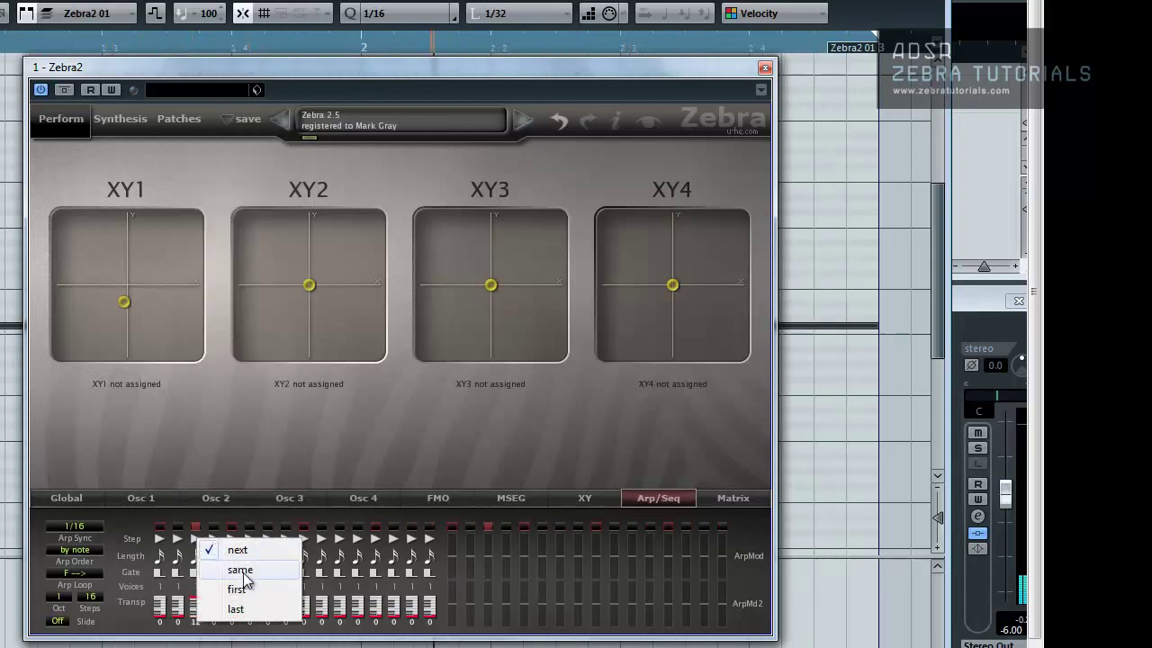
click(232, 564)
click(249, 540)
click(284, 566)
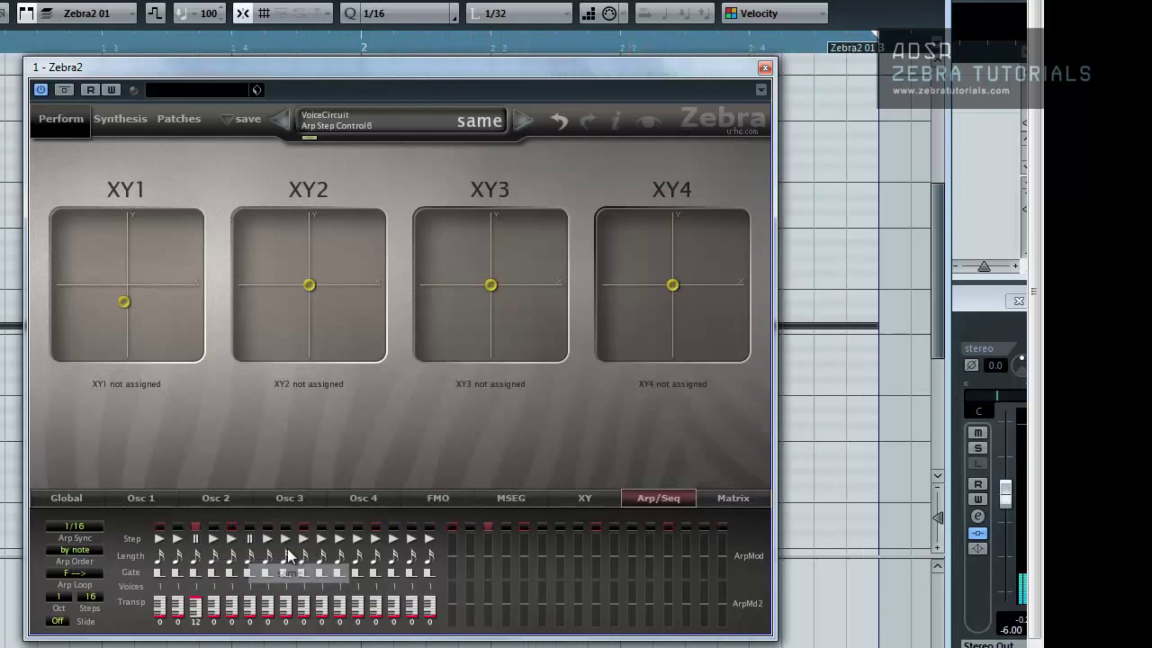
click(310, 611)
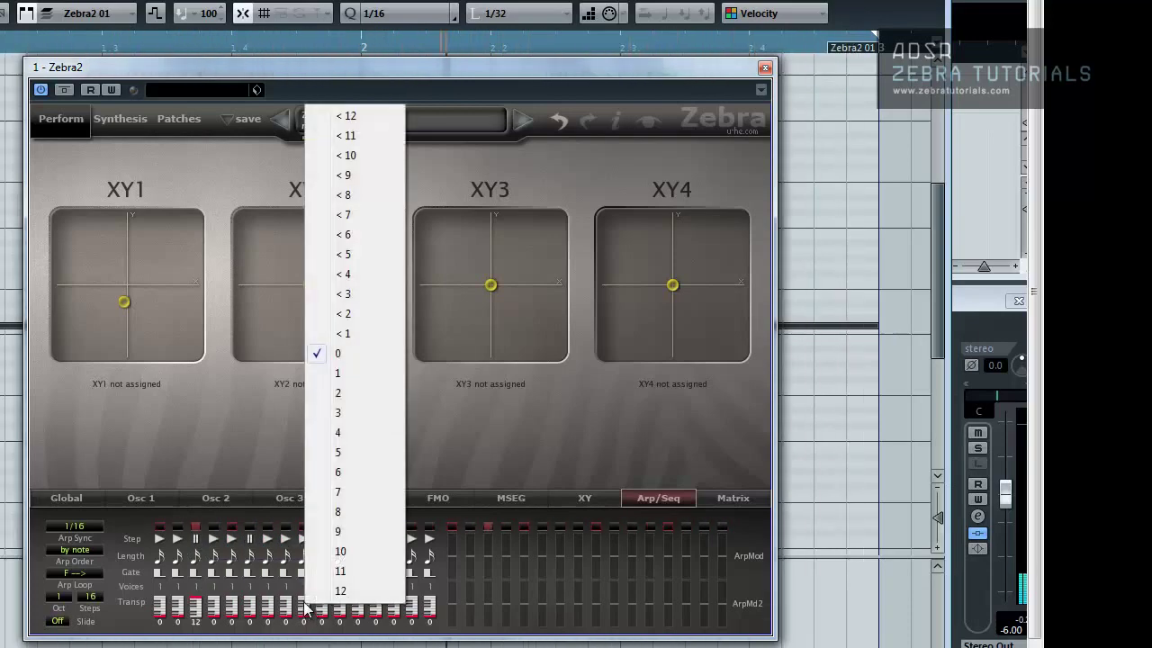
click(345, 295)
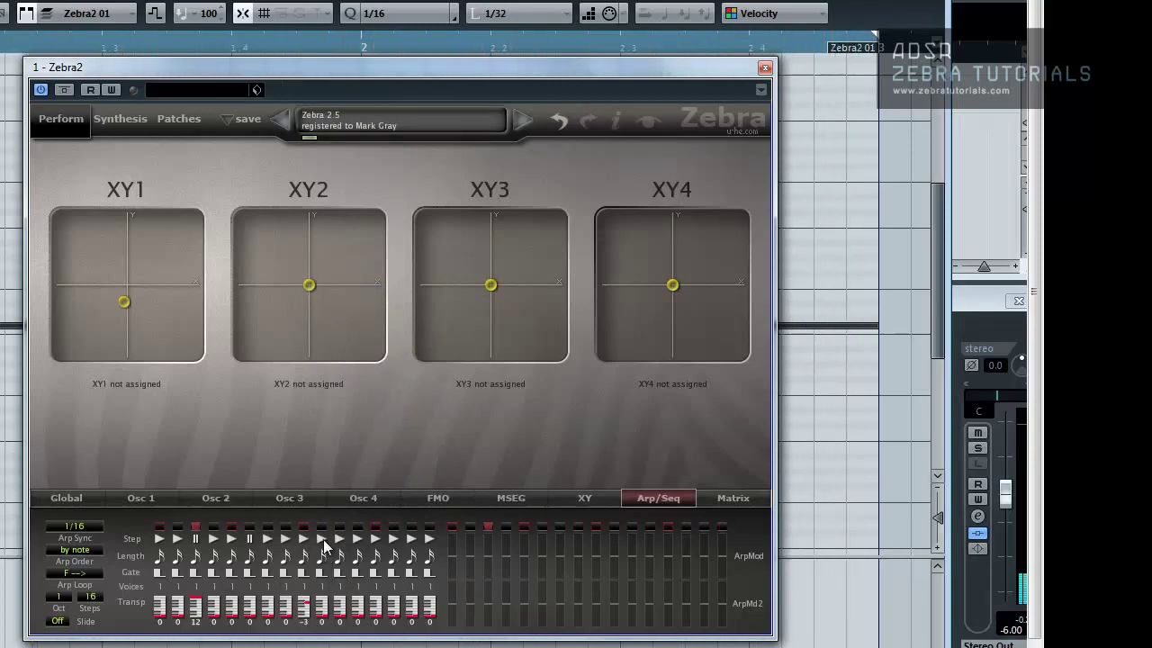
- Set step 10 to same, step 11 to first, and step 15 to last
click(326, 540)
click(366, 570)
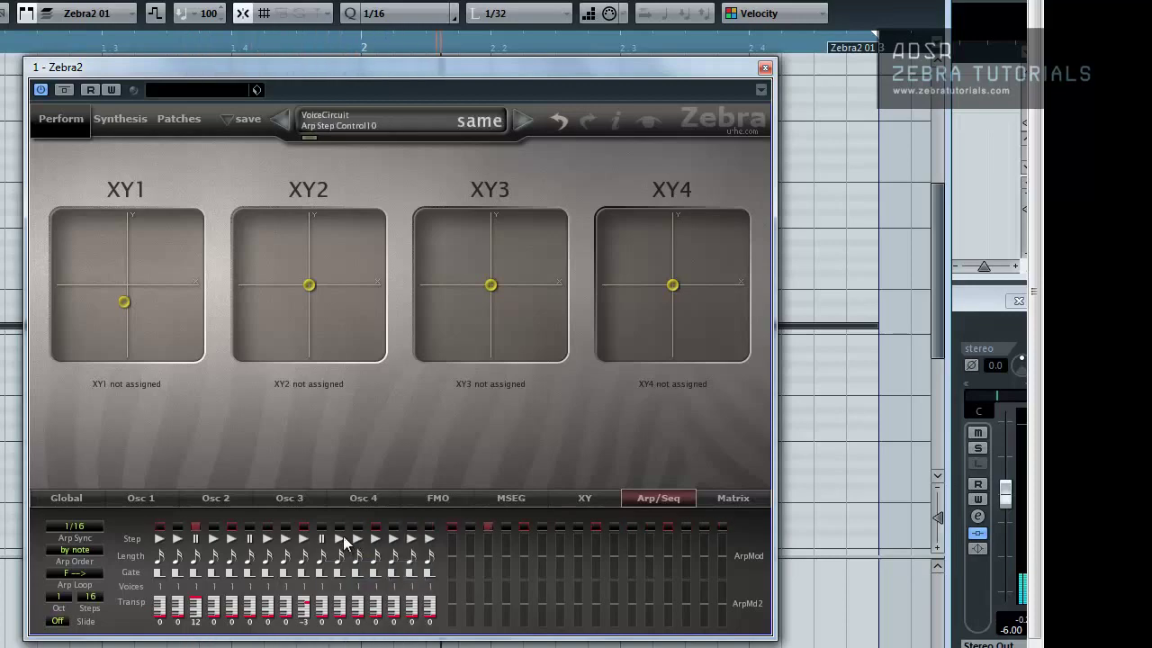
click(342, 539)
click(385, 588)
click(413, 539)
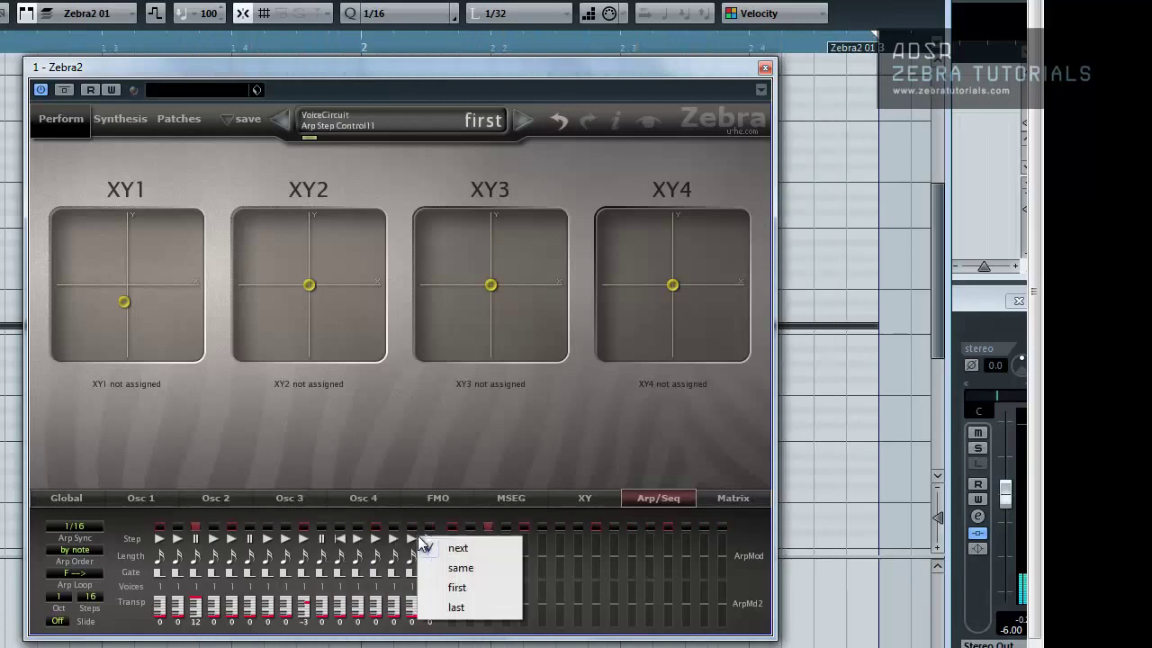
click(456, 609)
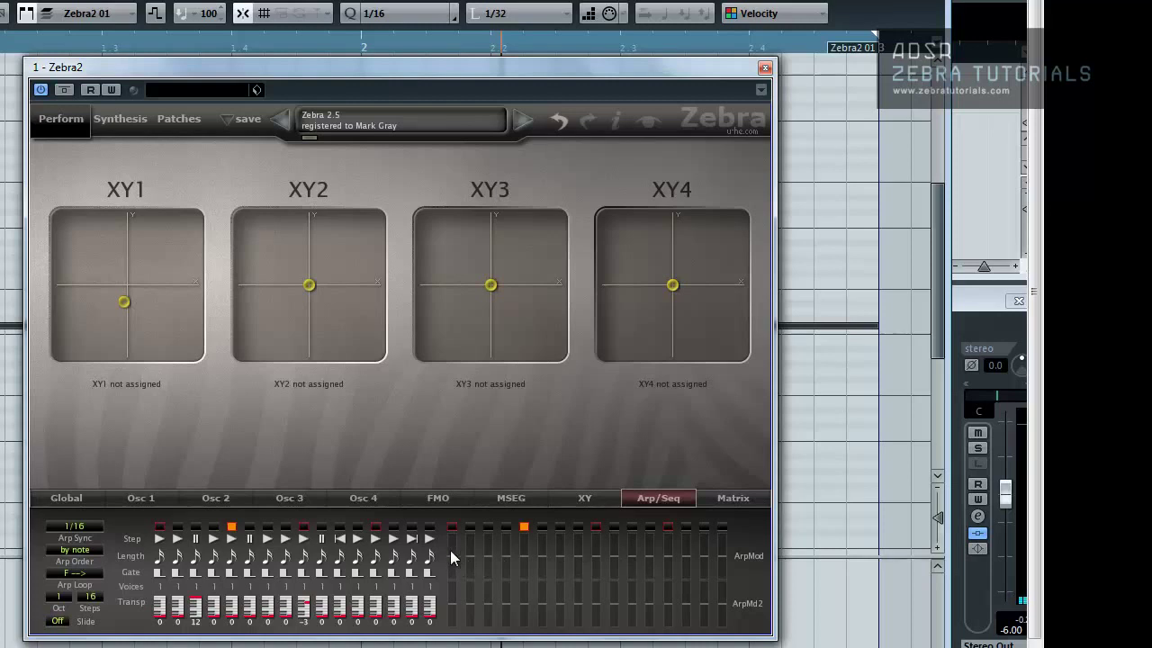
- Draw ArpMod values: first step 53, second step negative, fourth step 51
drag(450, 550, 456, 501)
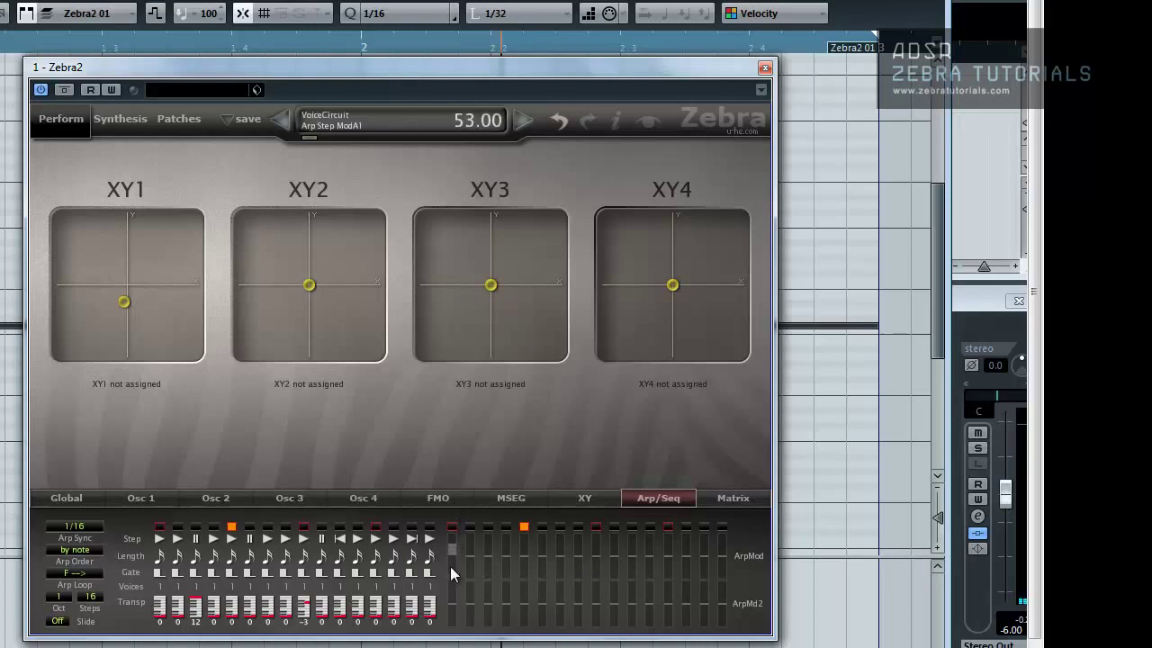
drag(467, 583, 477, 626)
drag(509, 548, 500, 498)
- On the Synthesis page, modulate OSC1 Tune from ArpMod at depth 12.50
click(140, 115)
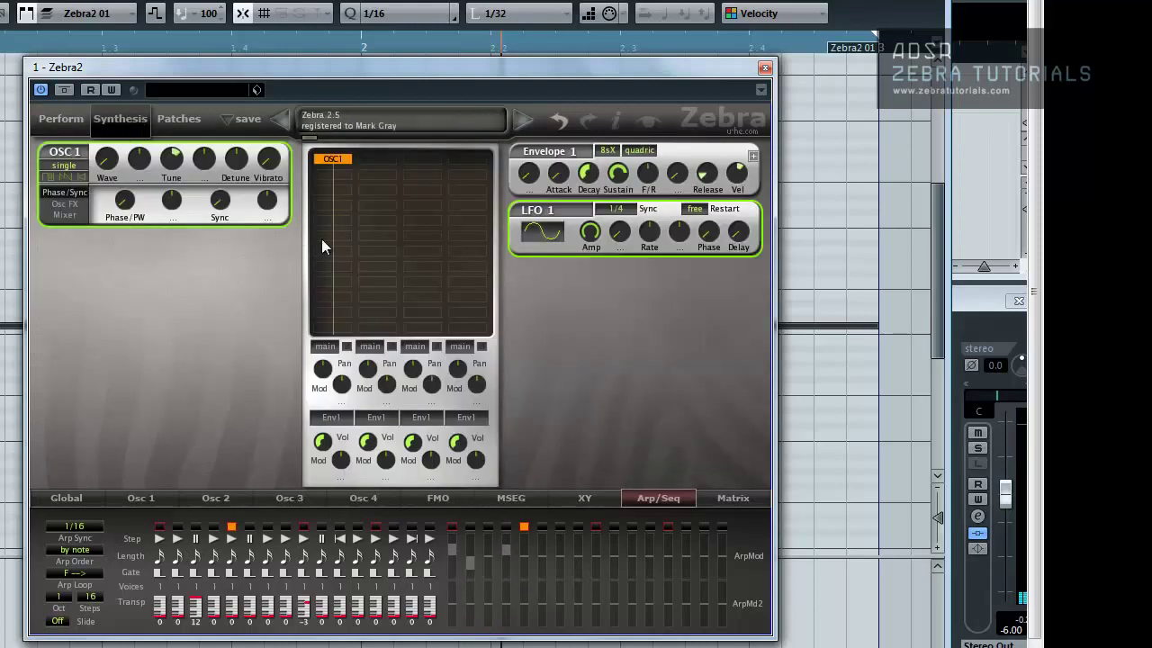
click(202, 174)
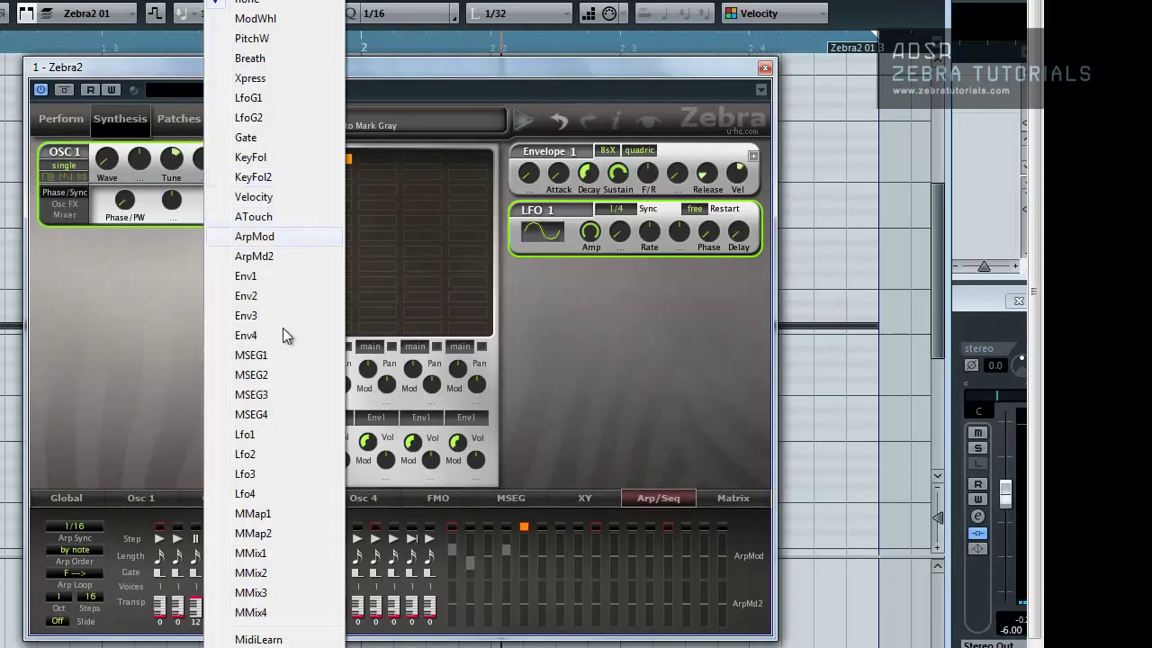
click(273, 239)
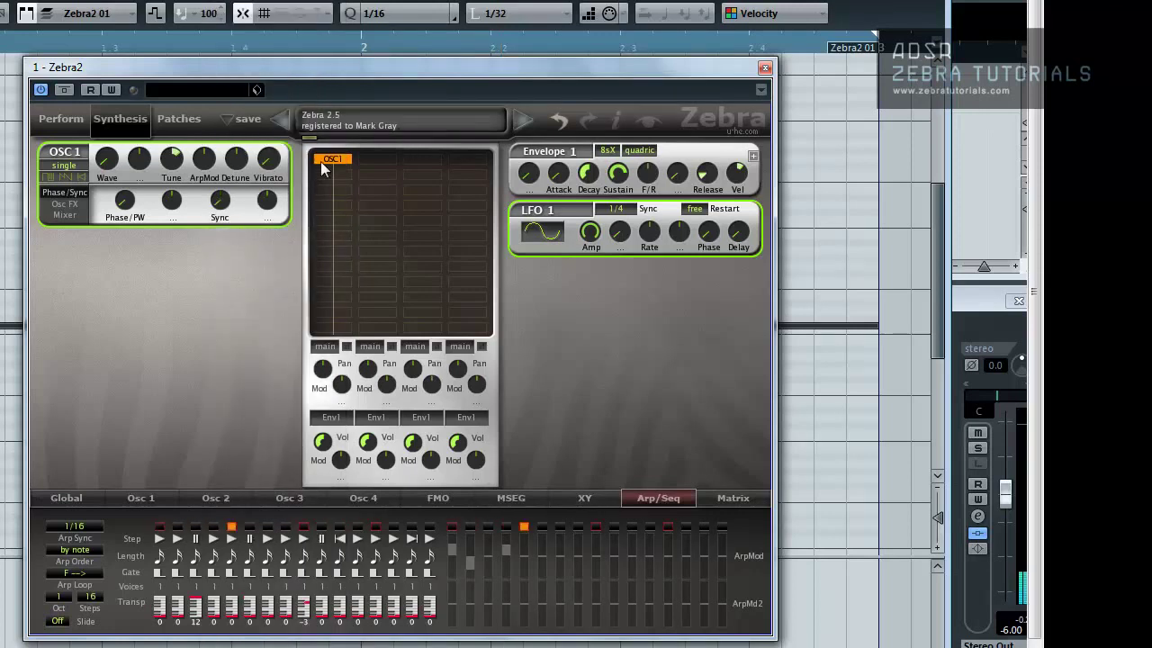
drag(205, 160, 204, 114)
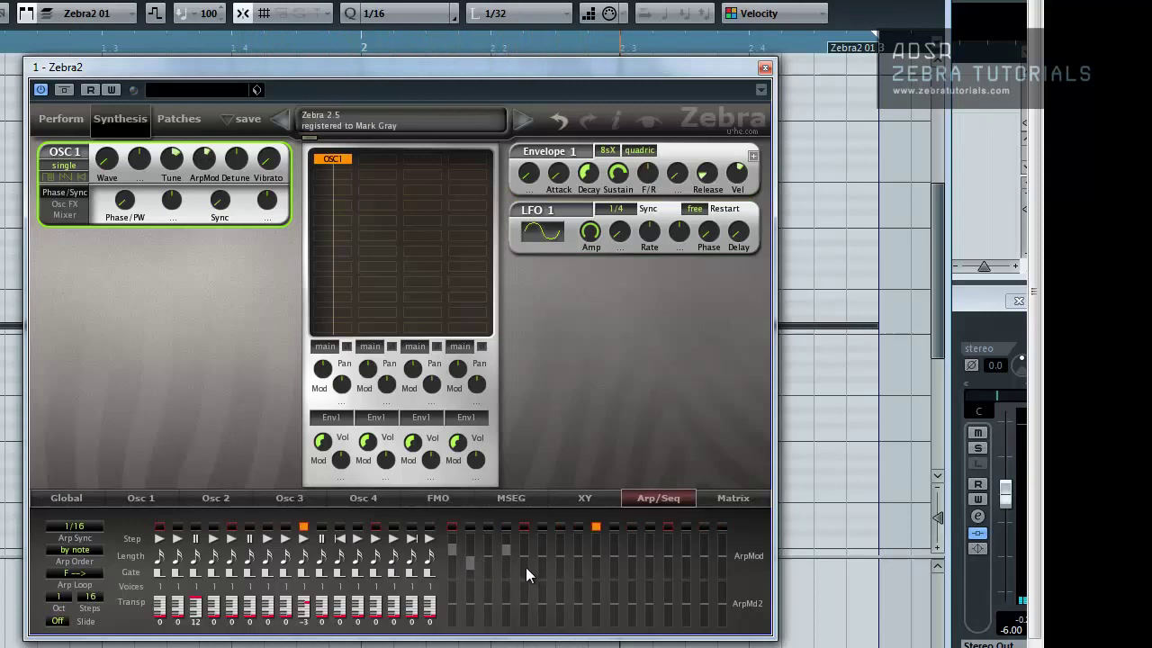
- Refine the ArpMod lane: step 6 to 11, step 10 to -100, and adjust step 13
mouse_move(525, 567)
mouse_down()
mouse_move(524, 616)
mouse_move(540, 555)
mouse_move(573, 536)
mouse_move(630, 541)
mouse_move(630, 519)
mouse_move(547, 566)
mouse_move(558, 553)
mouse_move(572, 618)
mouse_move(598, 631)
mouse_move(651, 550)
mouse_move(629, 543)
mouse_move(633, 520)
mouse_move(691, 582)
mouse_move(684, 591)
mouse_move(723, 541)
mouse_move(720, 481)
mouse_up()
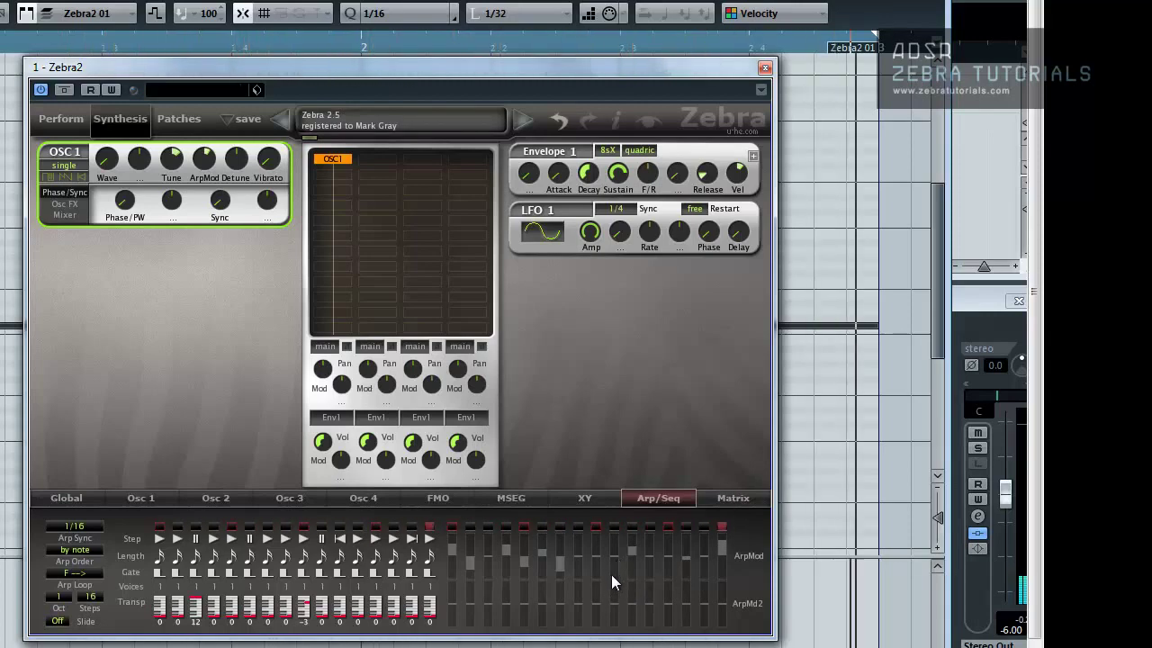
drag(616, 565, 604, 605)
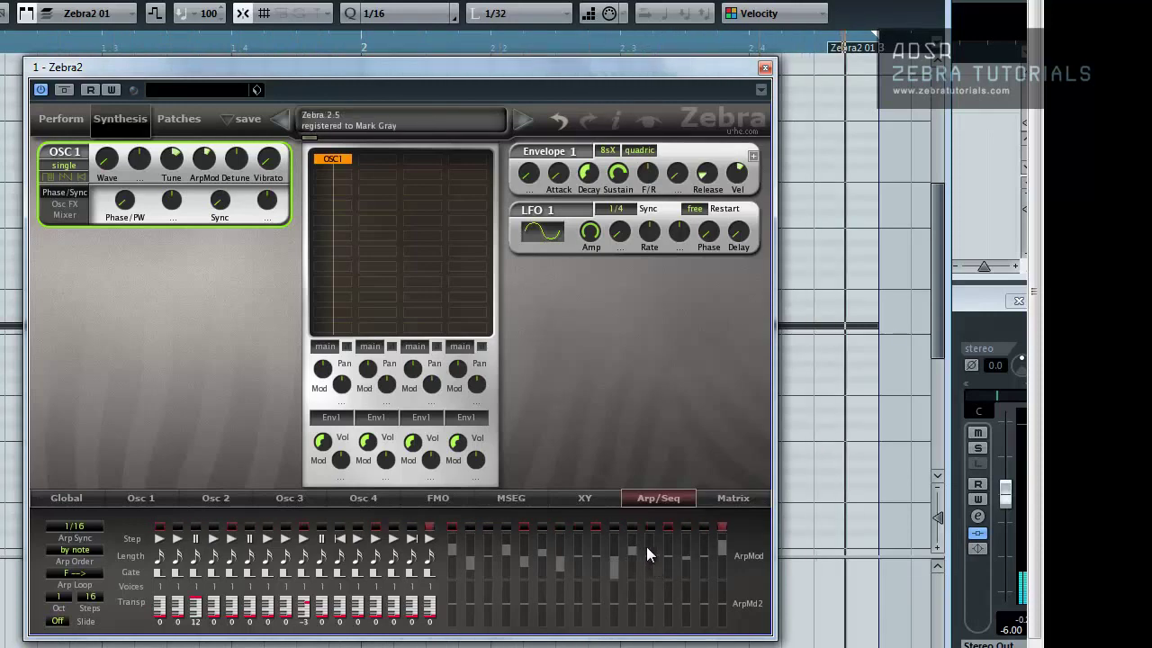
mouse_move(646, 546)
mouse_down()
mouse_move(648, 478)
mouse_move(672, 547)
mouse_move(663, 514)
mouse_move(682, 536)
mouse_move(686, 516)
mouse_move(689, 527)
mouse_up()
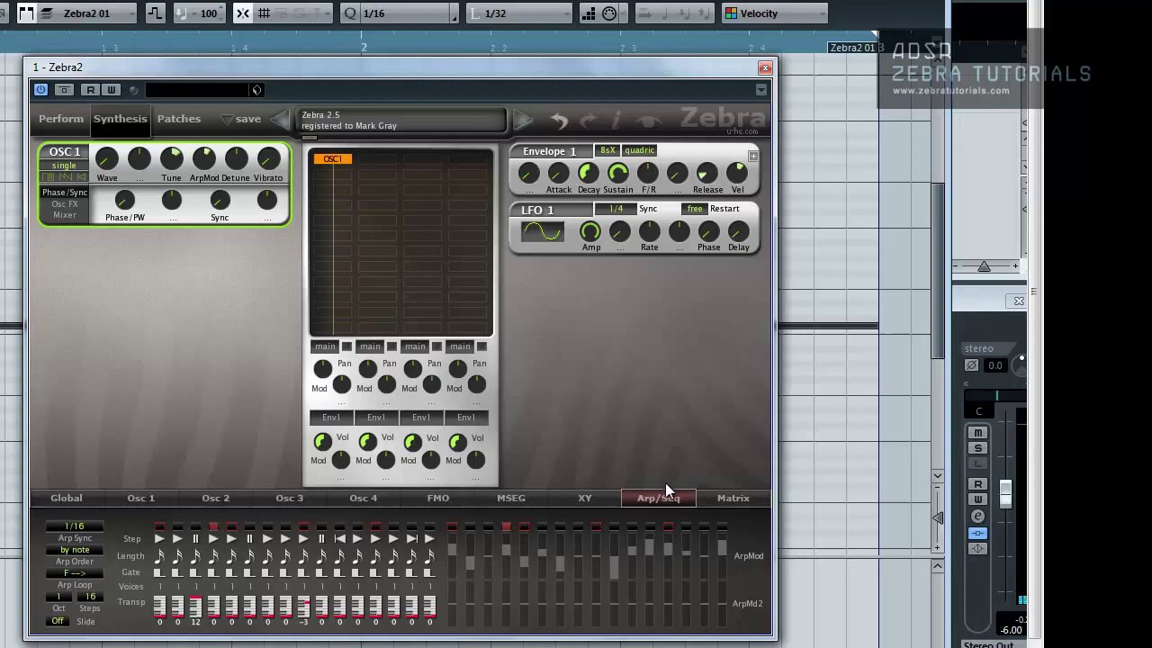
- In the modulation Matrix, set the first slot's target to OSC1: Tune
click(733, 502)
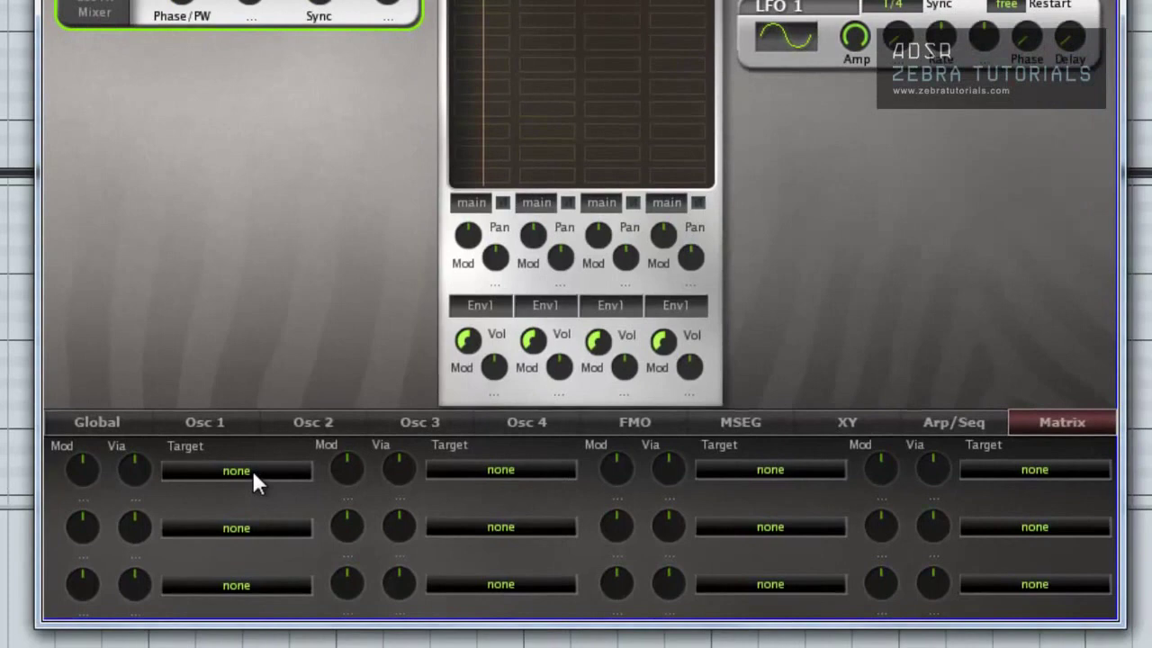
click(241, 484)
click(76, 475)
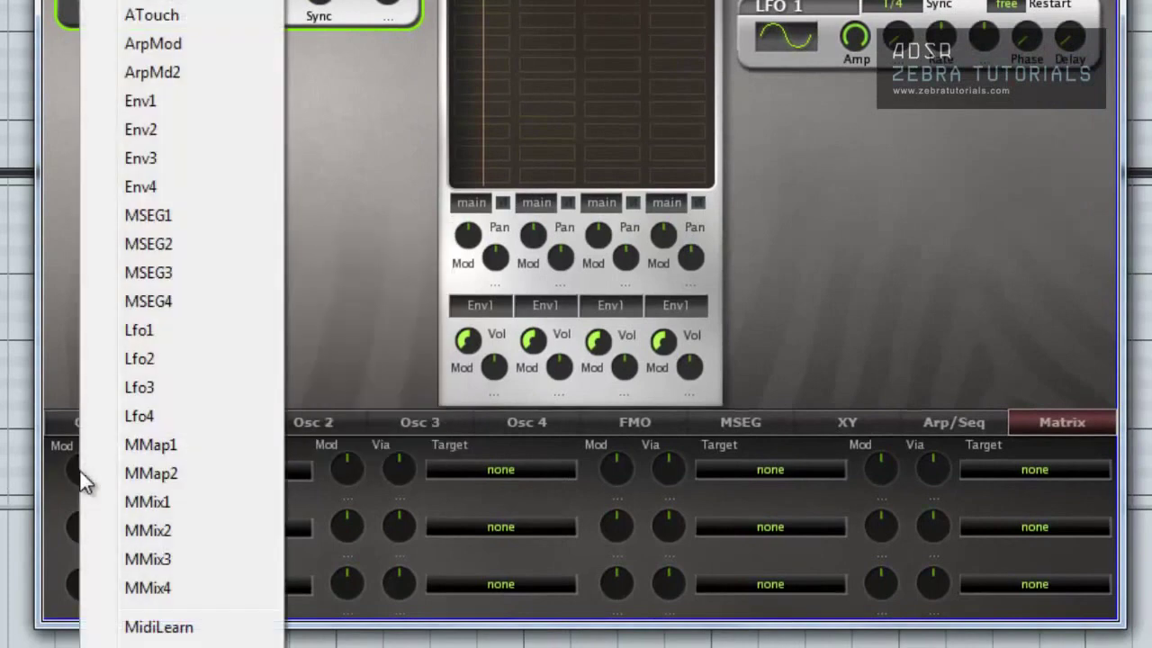
click(54, 468)
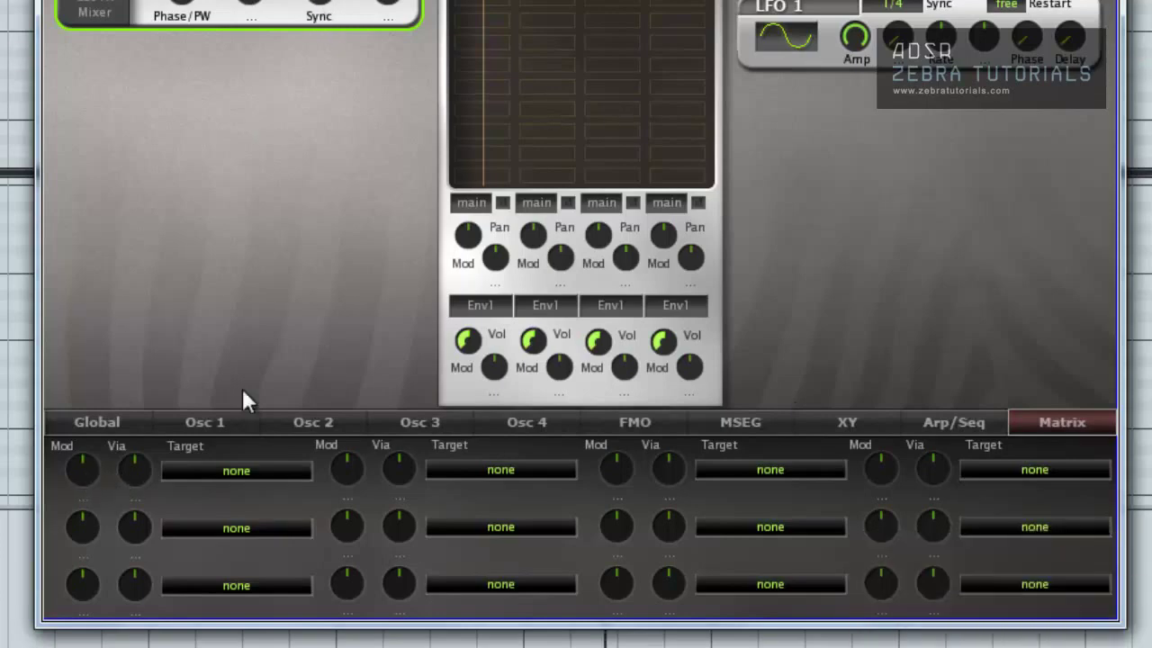
click(258, 480)
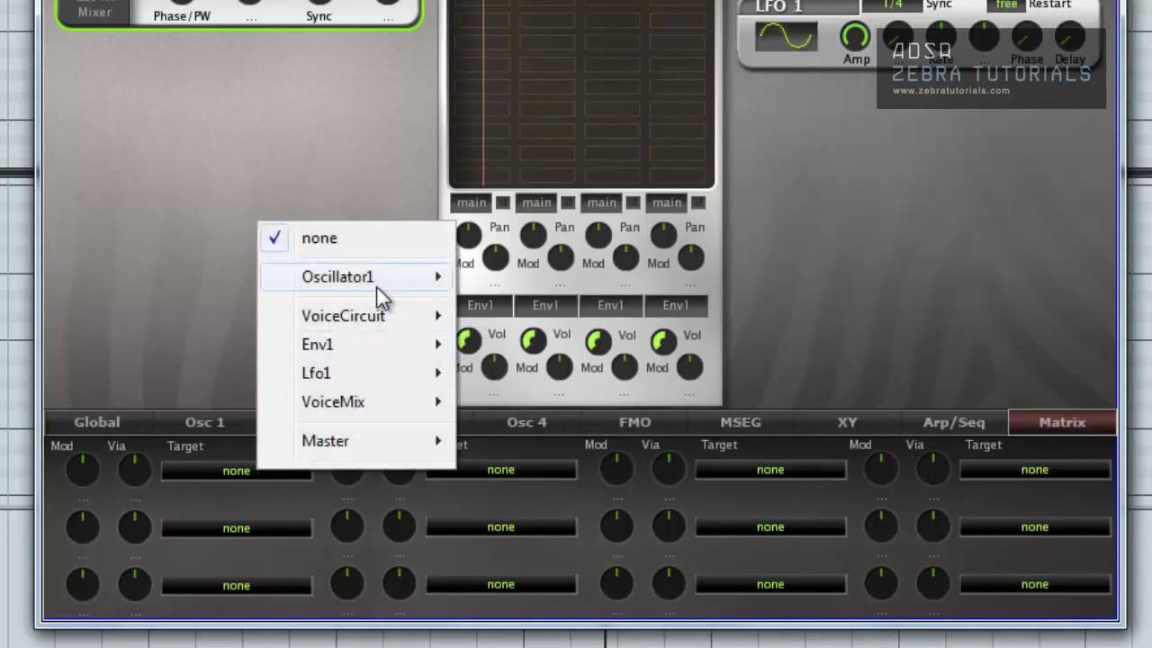
mouse_move(378, 279)
click(504, 10)
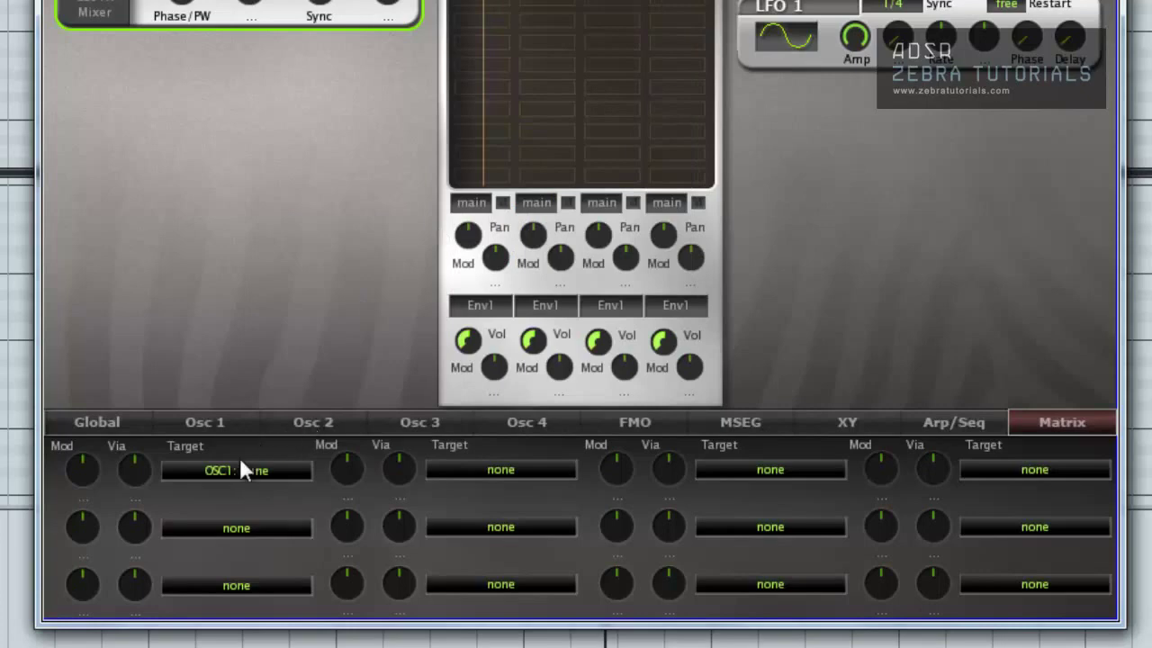
- Choose Lfo1 as slot 1's source, raise its amount, and open the via source list
click(79, 466)
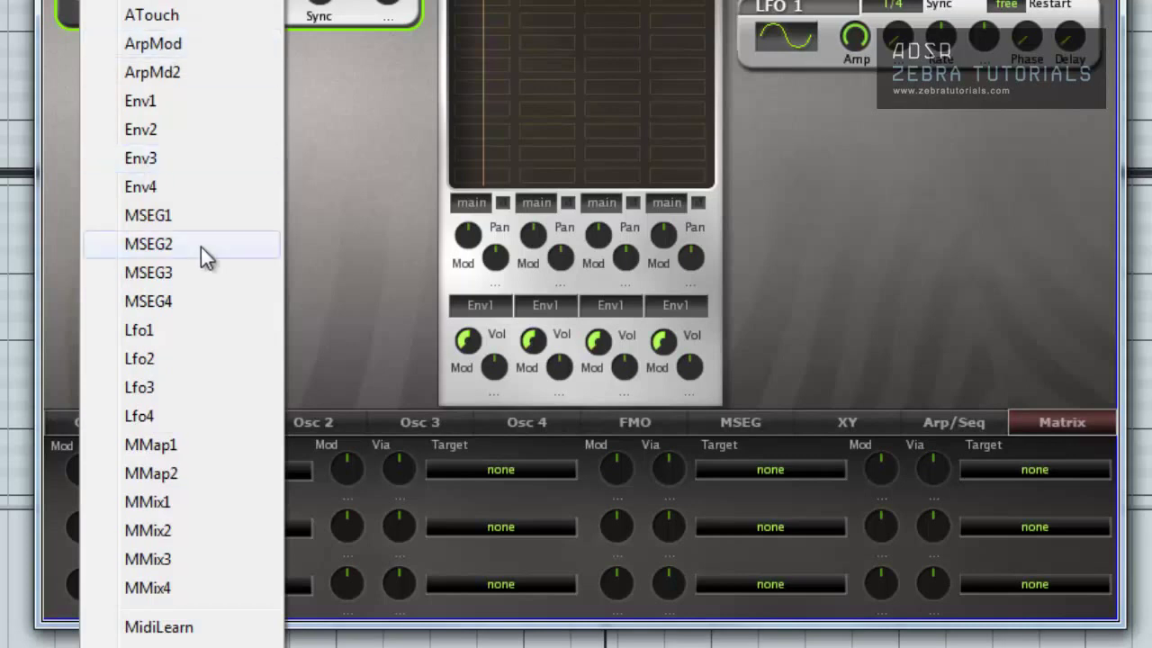
click(180, 331)
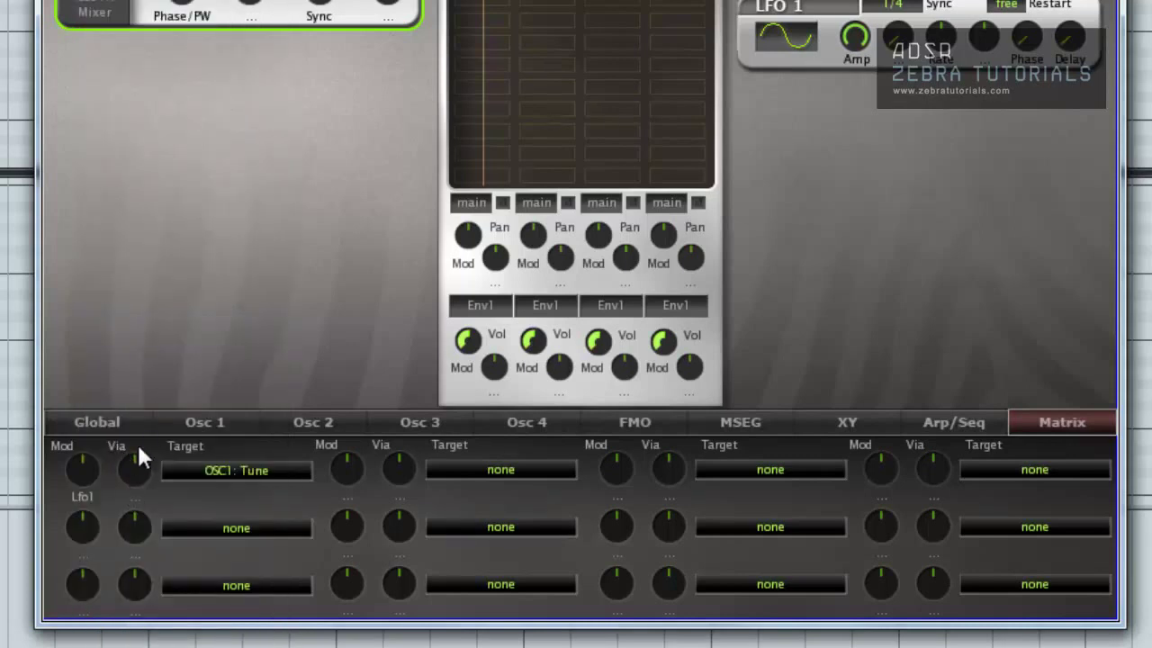
drag(74, 456, 71, 440)
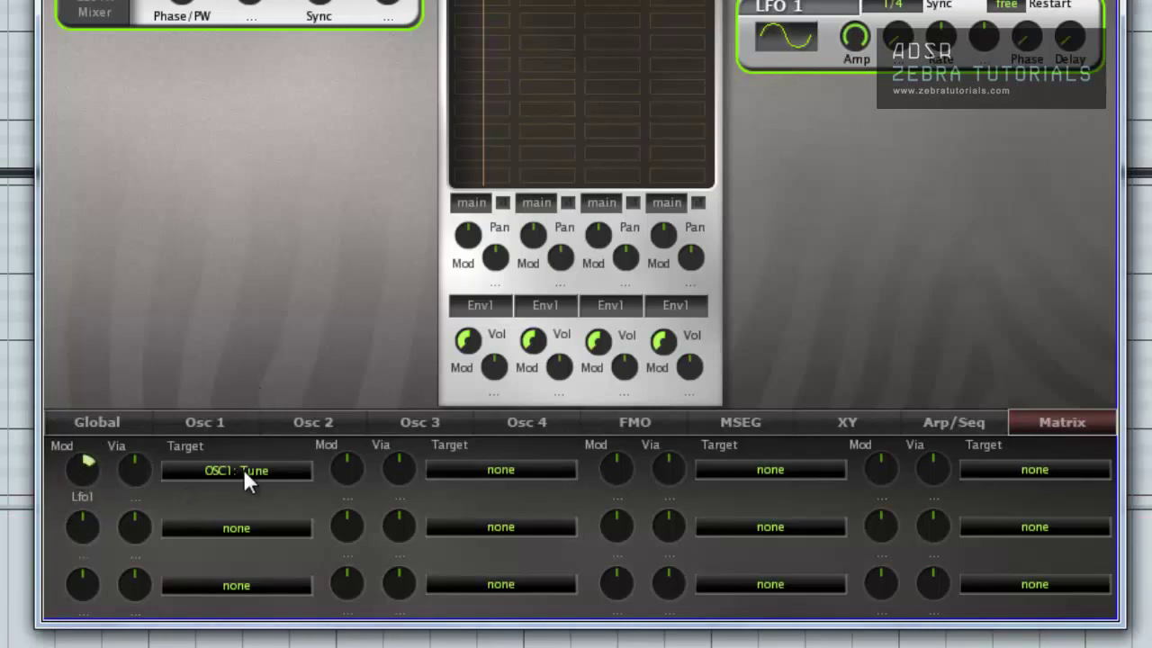
click(133, 466)
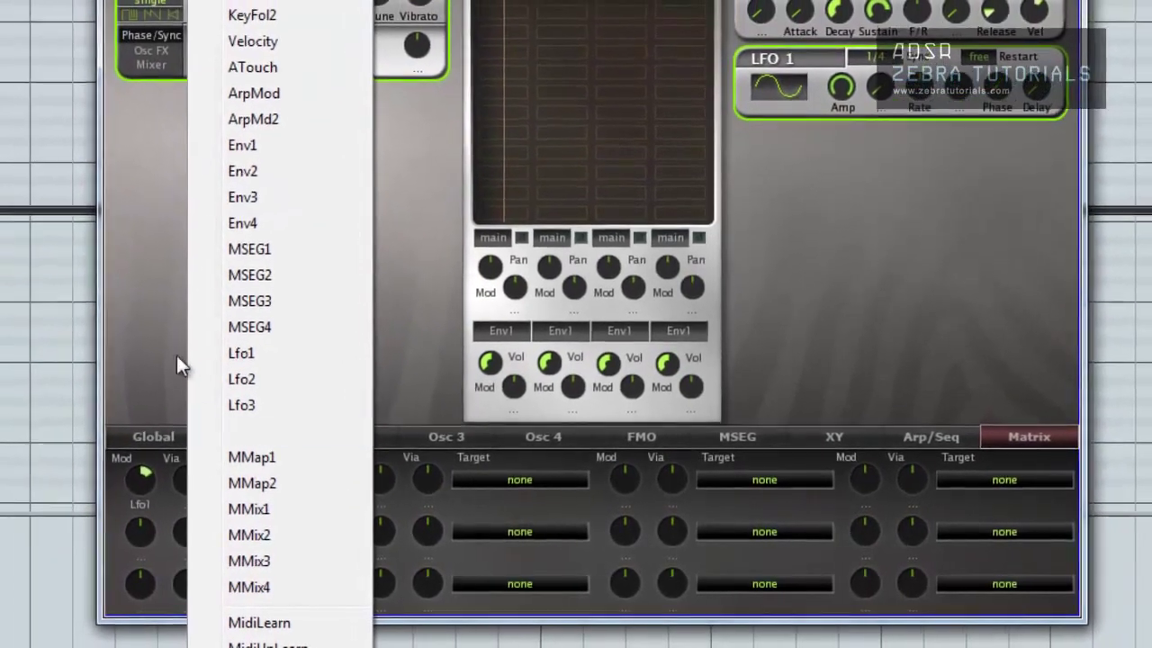
- Dismiss the via source list without selecting a source
click(135, 326)
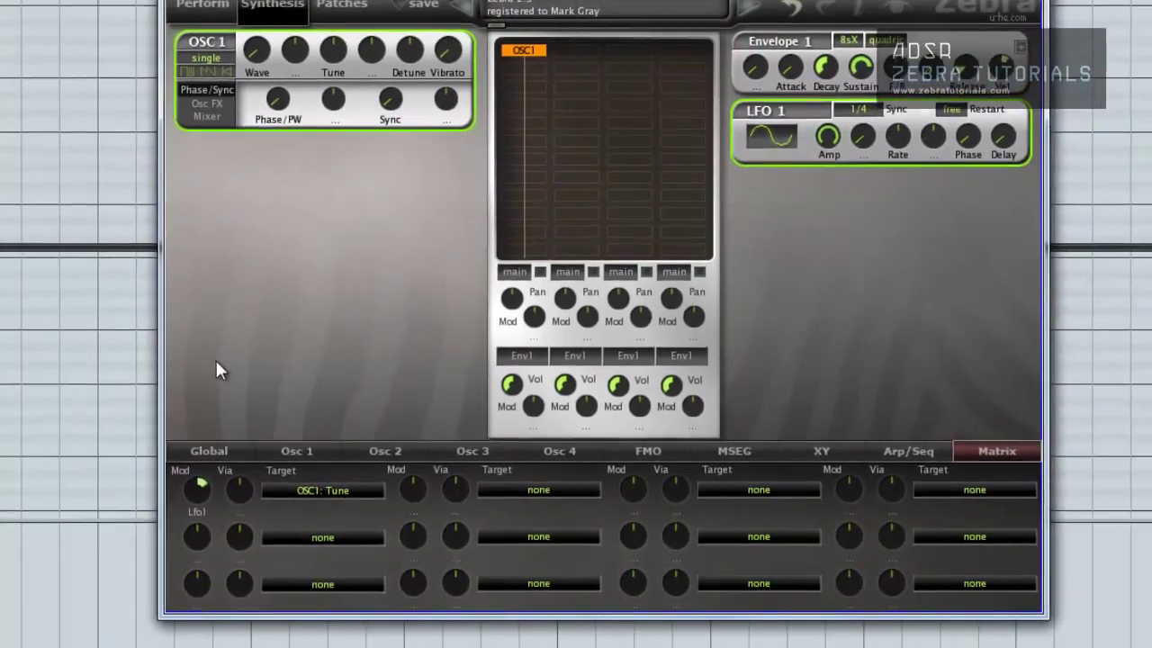